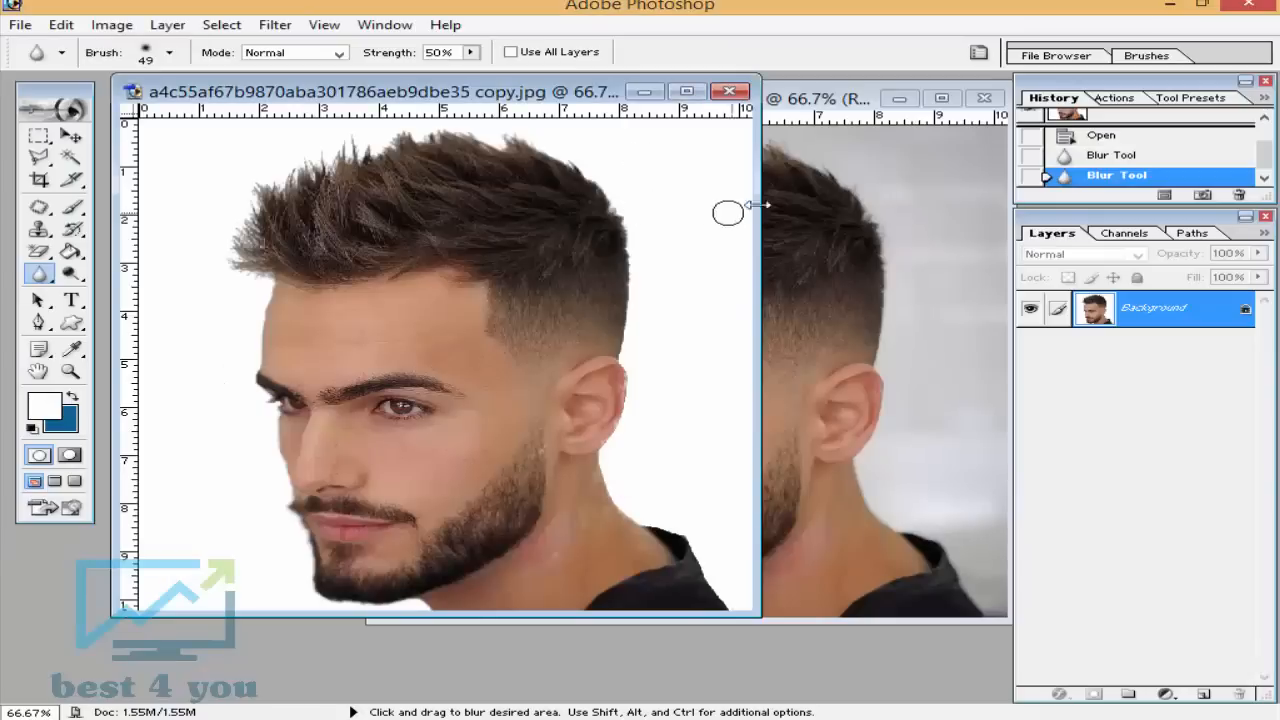
Close the edited copy of the portrait without saving, and reposition the original image's window
click(791, 194)
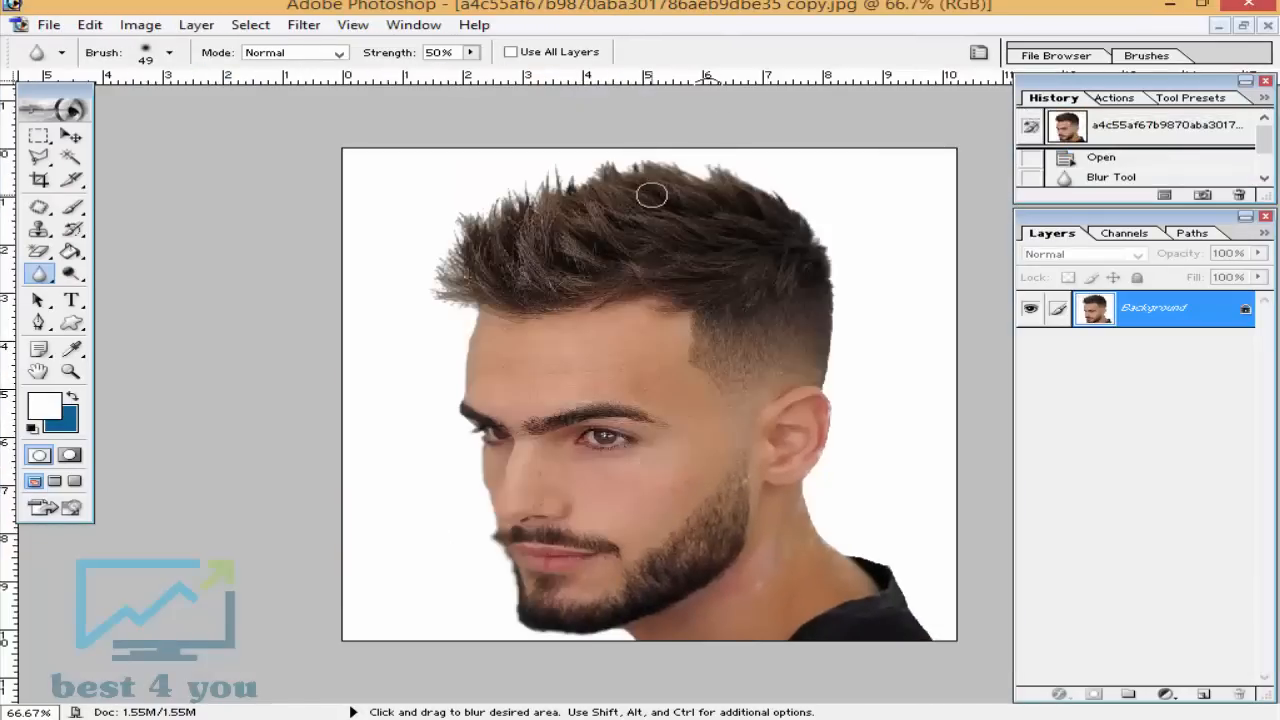
click(1243, 25)
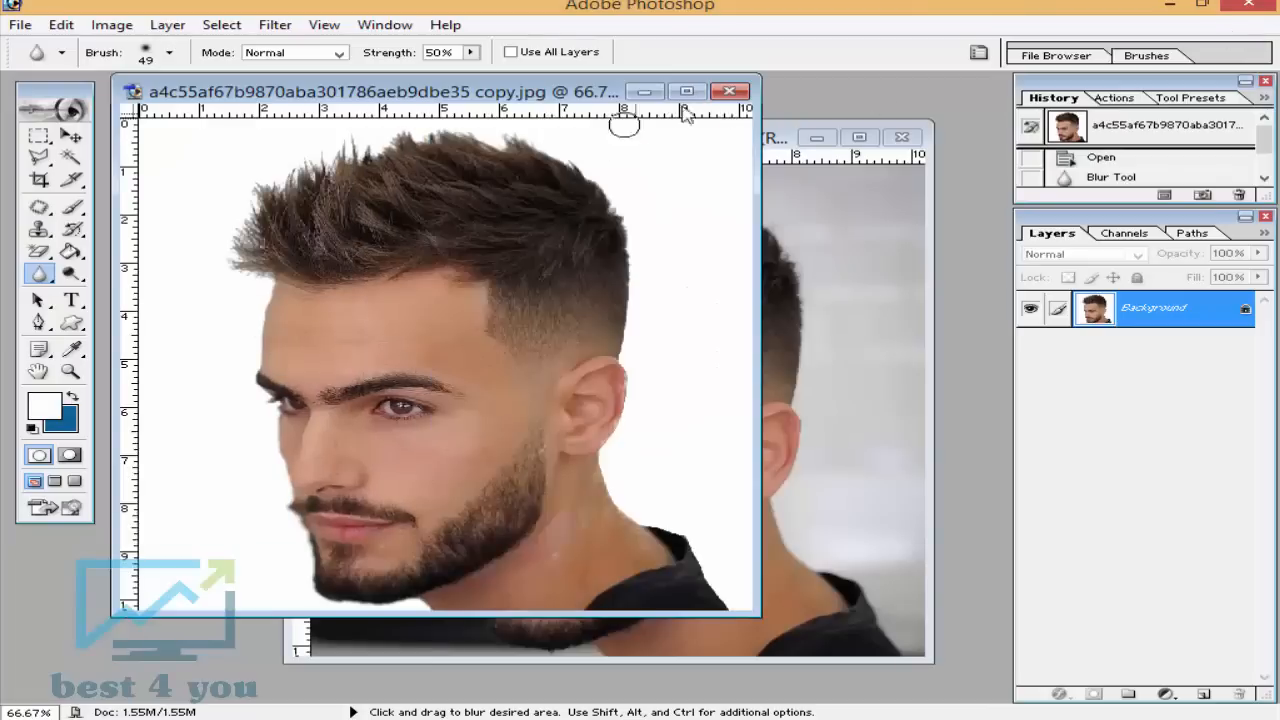
click(730, 92)
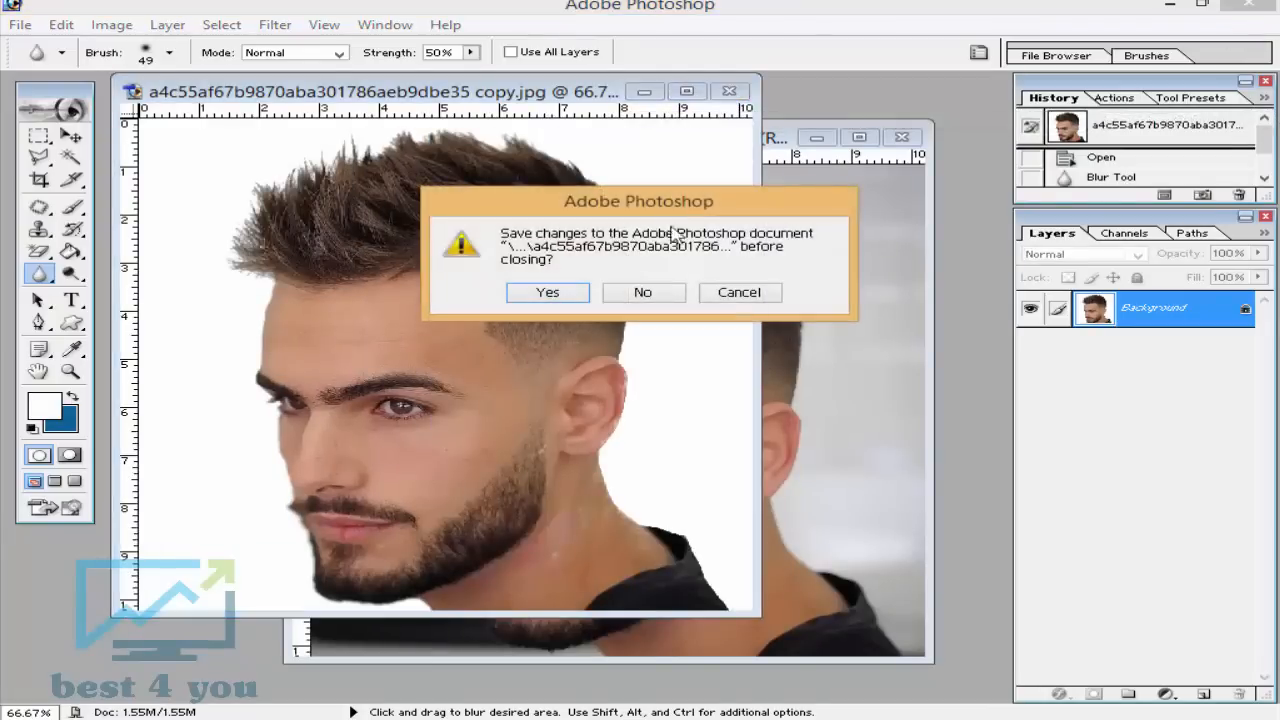
click(650, 288)
drag(664, 141, 624, 117)
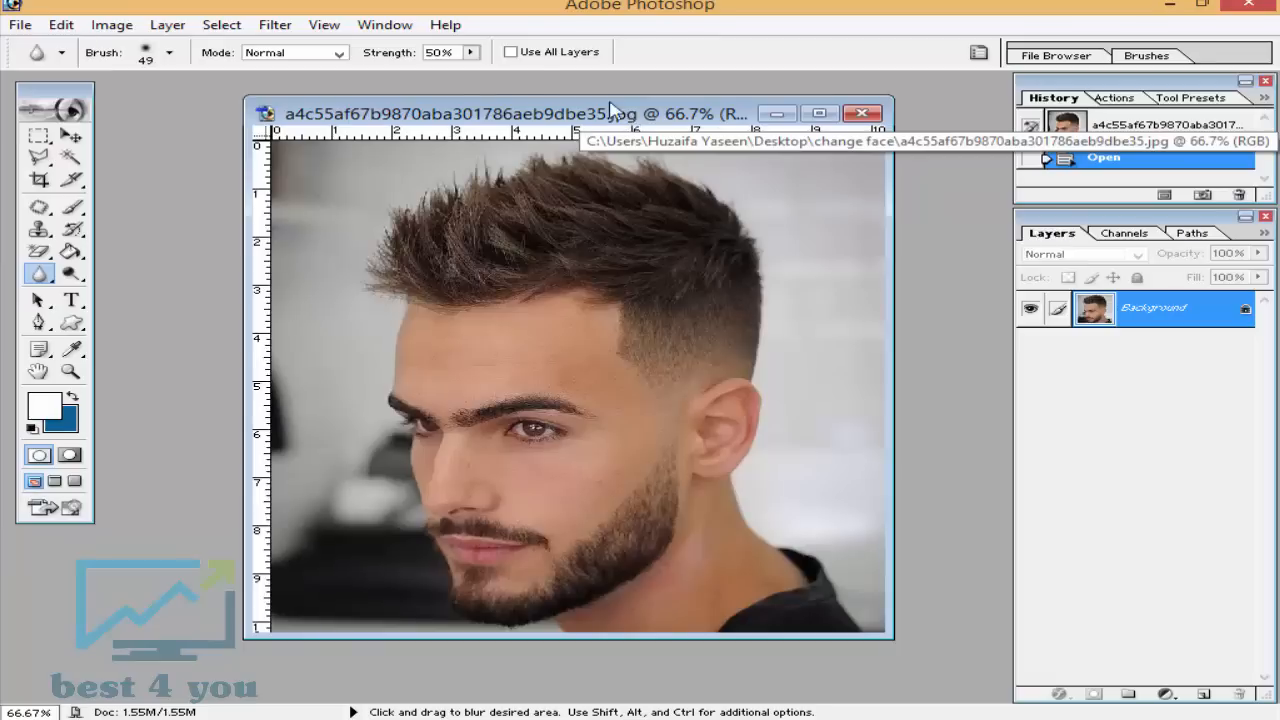
Select the man by tracing around his head, face, neck and shirt with the Magnetic Lasso
click(38, 157)
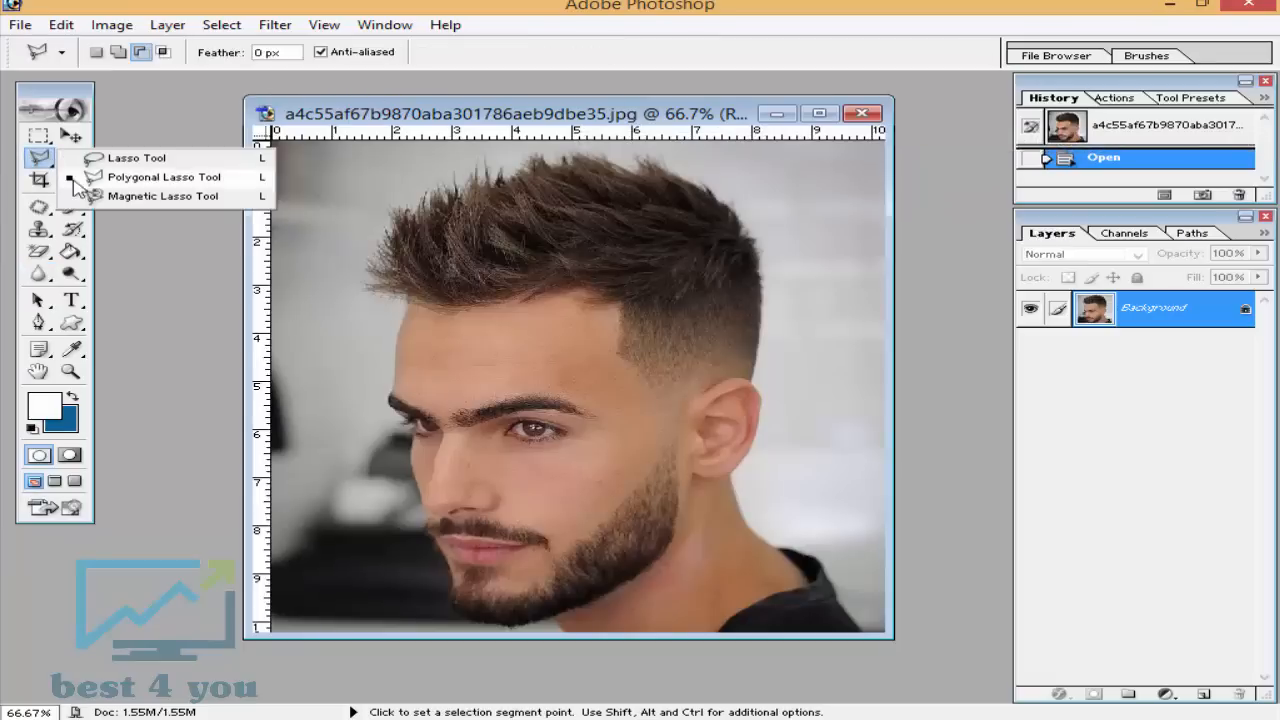
click(78, 192)
key(ctrl+alt+0)
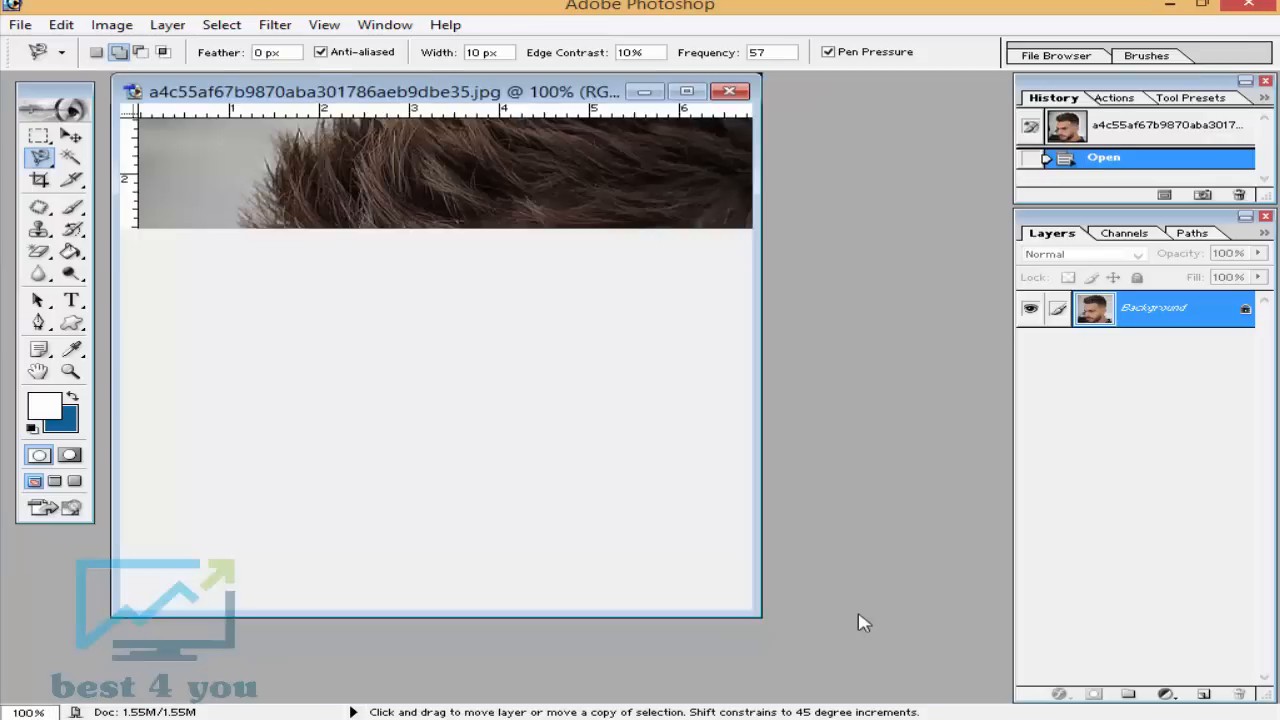
key(ctrl+alt+minus)
key(ctrl+alt+plus)
key(ctrl+alt+minus)
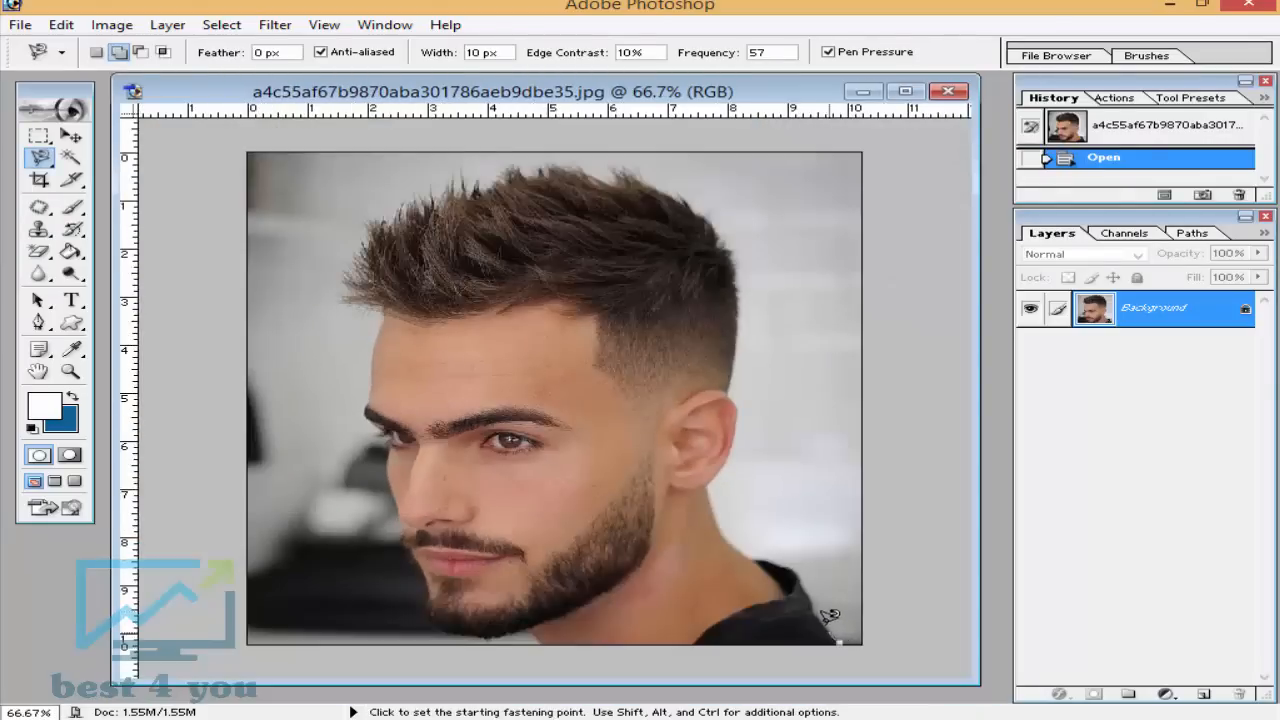
click(830, 618)
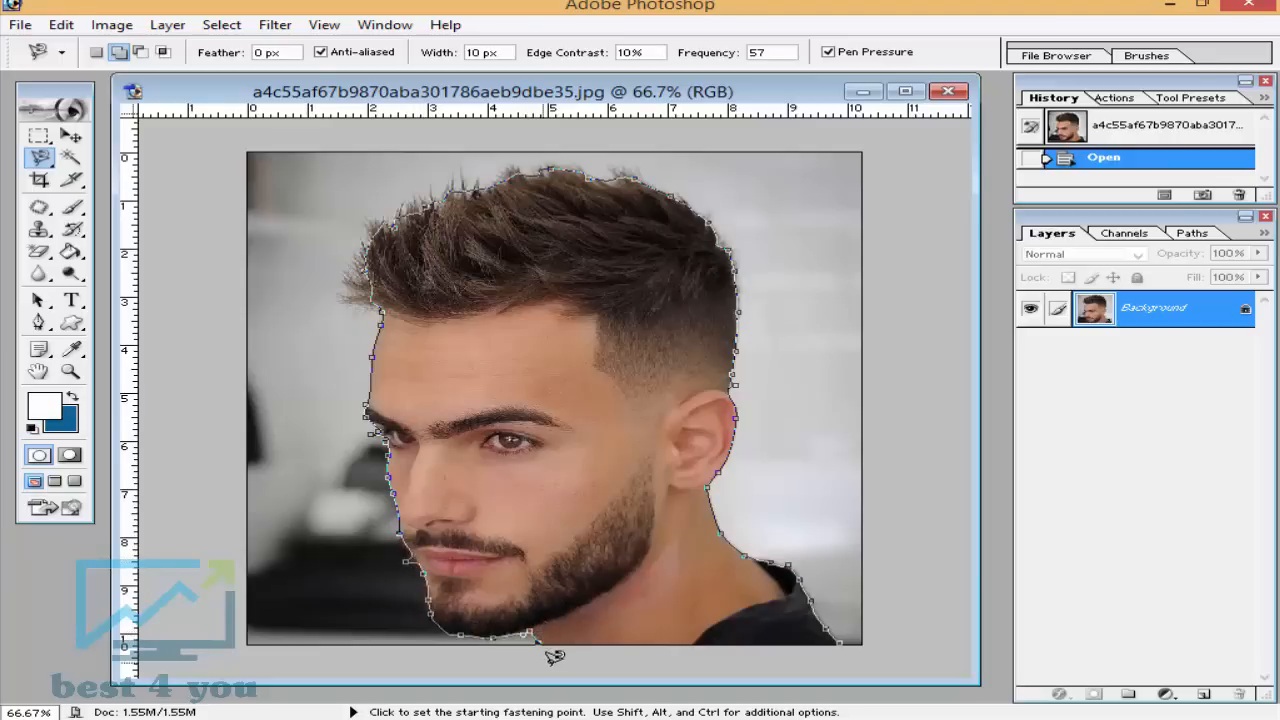
double_click(845, 634)
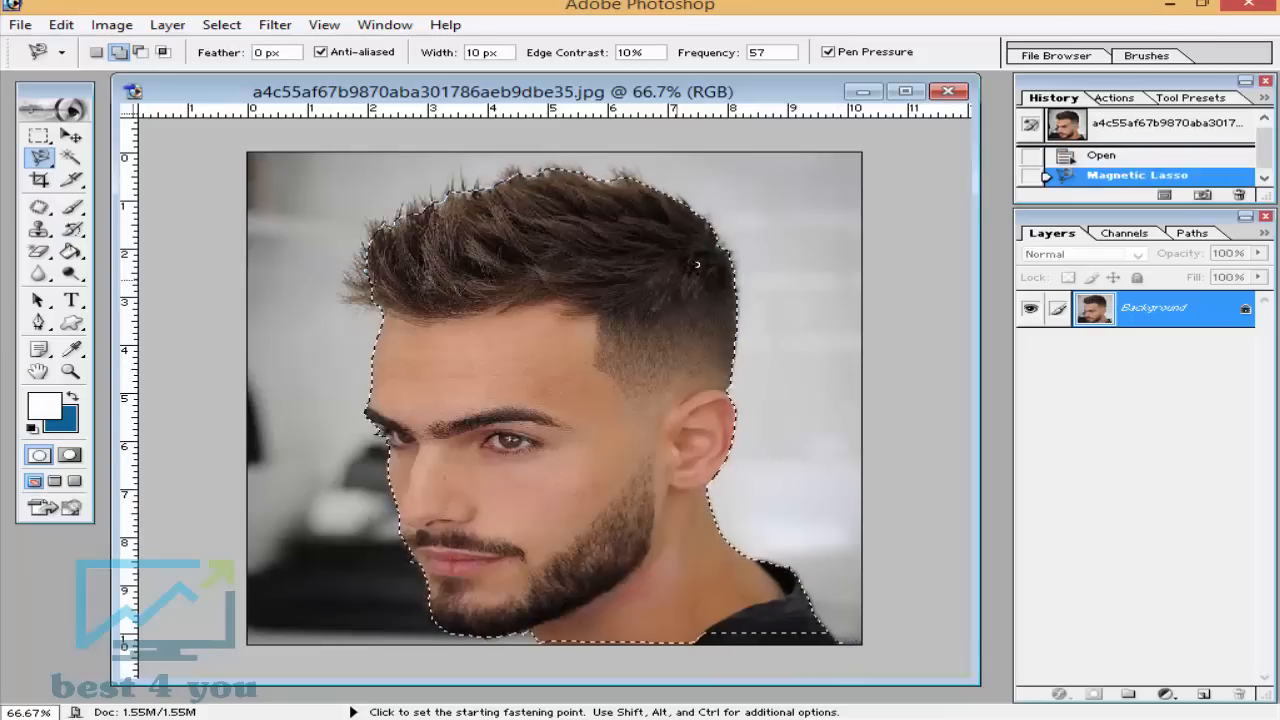
Examine the selection edge along the nose, mouth and chin at 200% zoom for inaccurate spots
key(ctrl+plus)
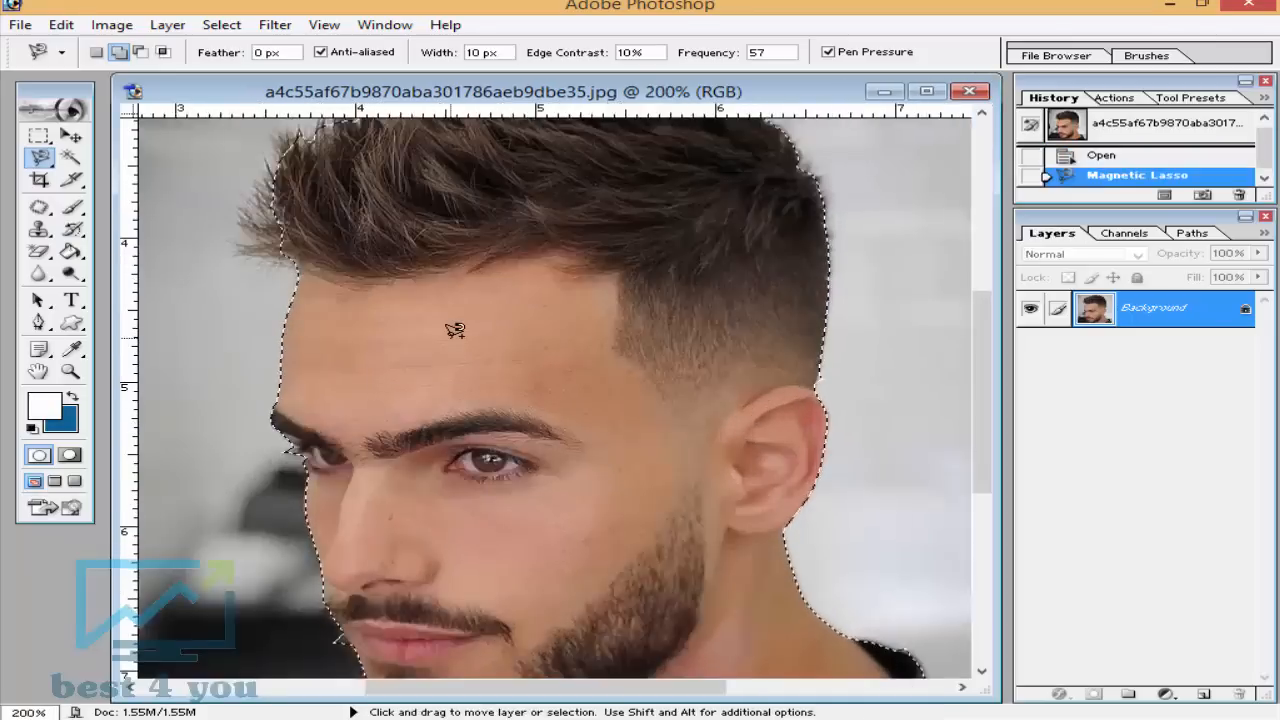
key(ctrl+plus)
scroll(375, 355, down, 5)
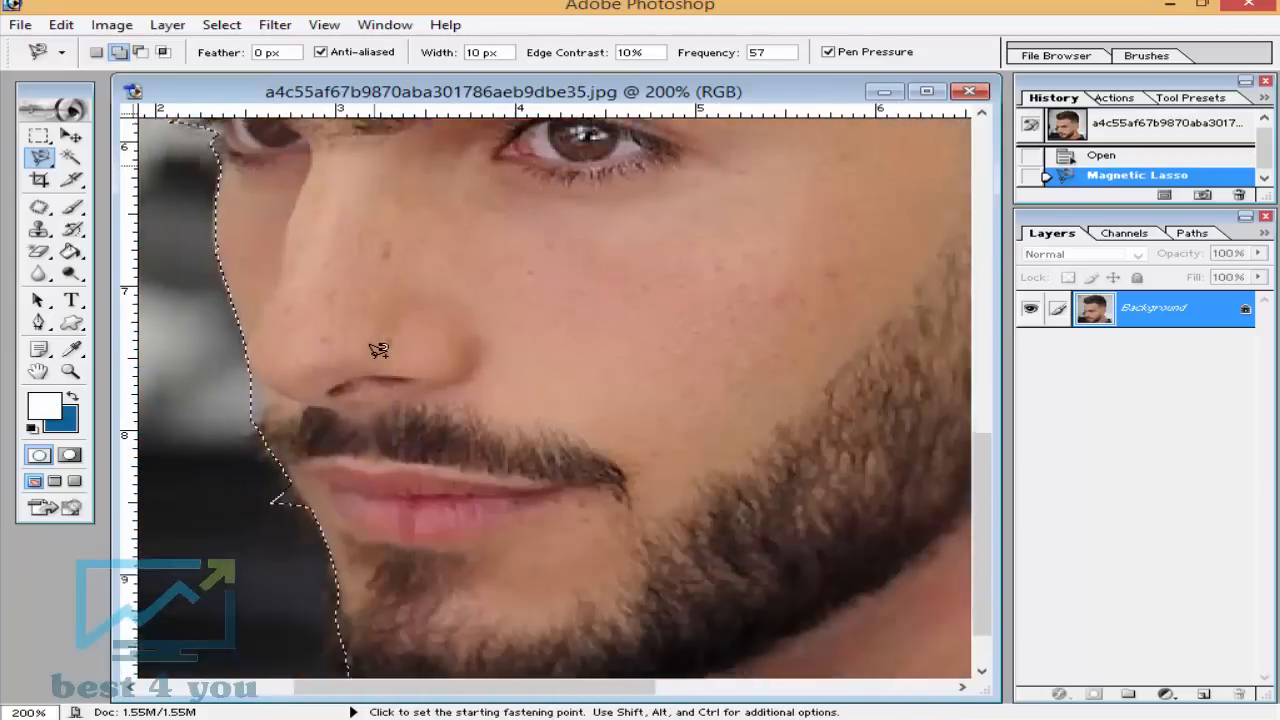
scroll(271, 282, up, 4)
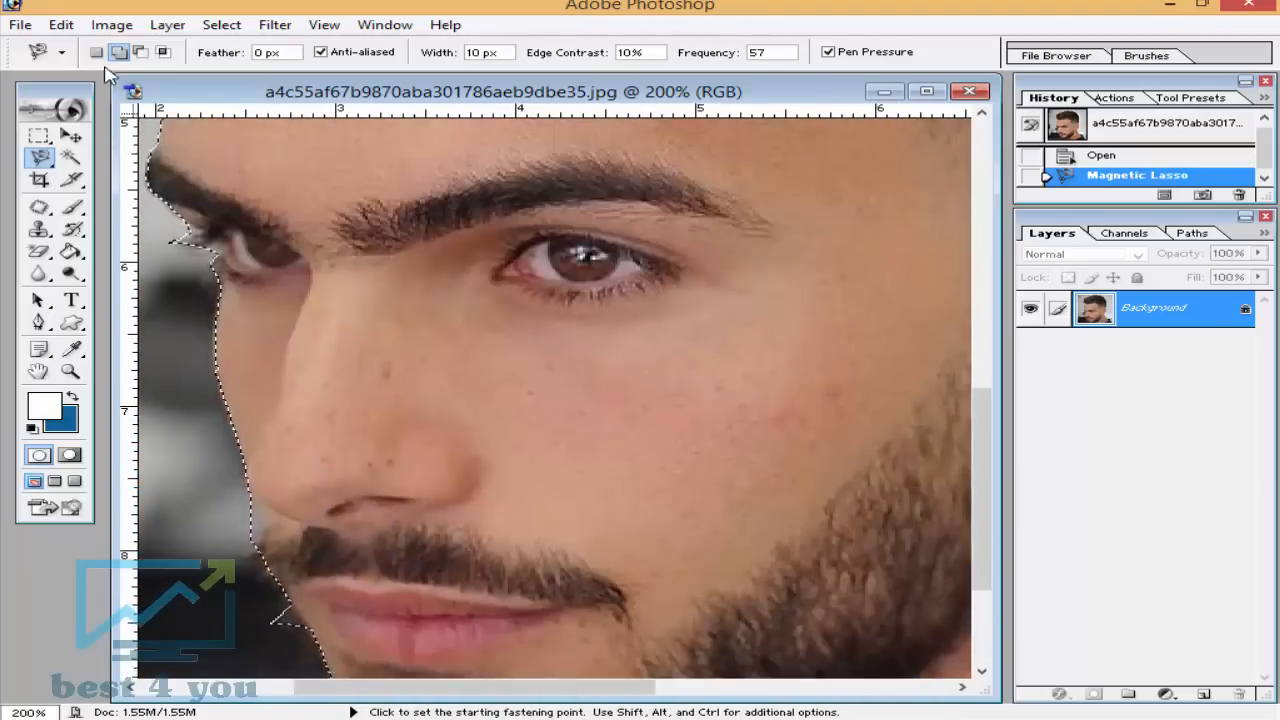
mouse_move(40, 158)
mouse_down()
mouse_move(90, 176)
mouse_move(125, 158)
mouse_up()
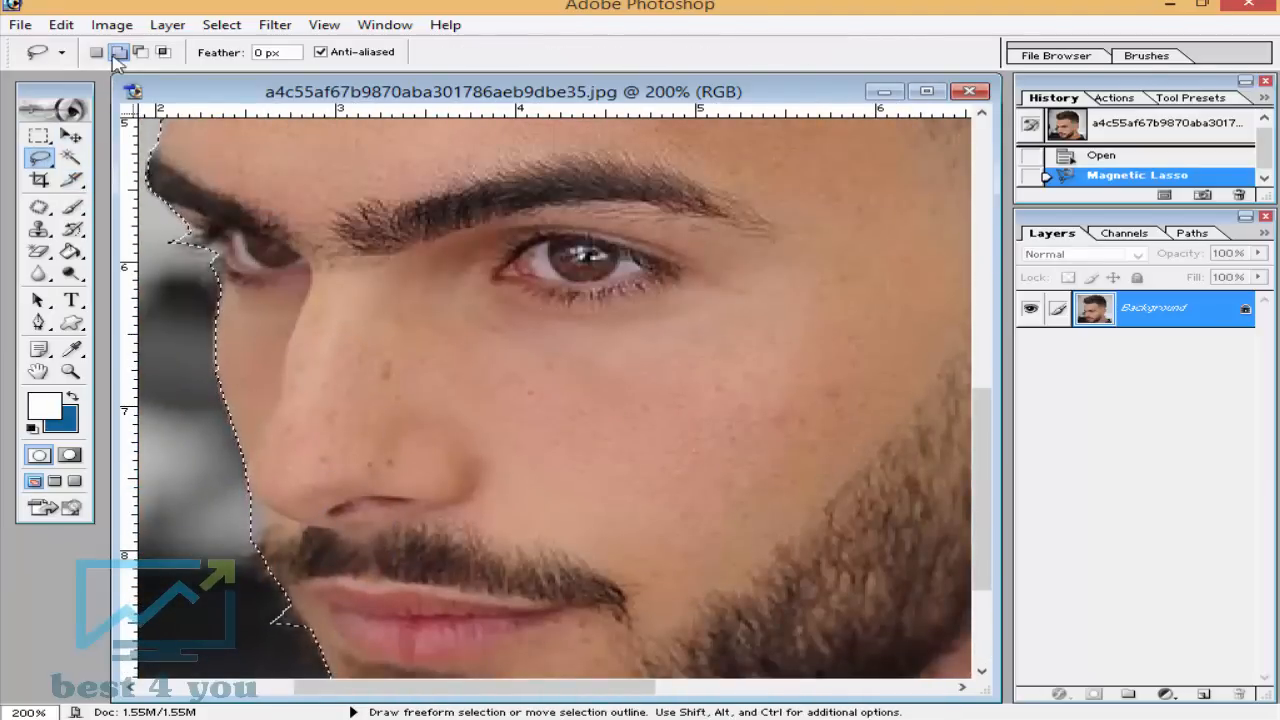
scroll(190, 242, down, 3)
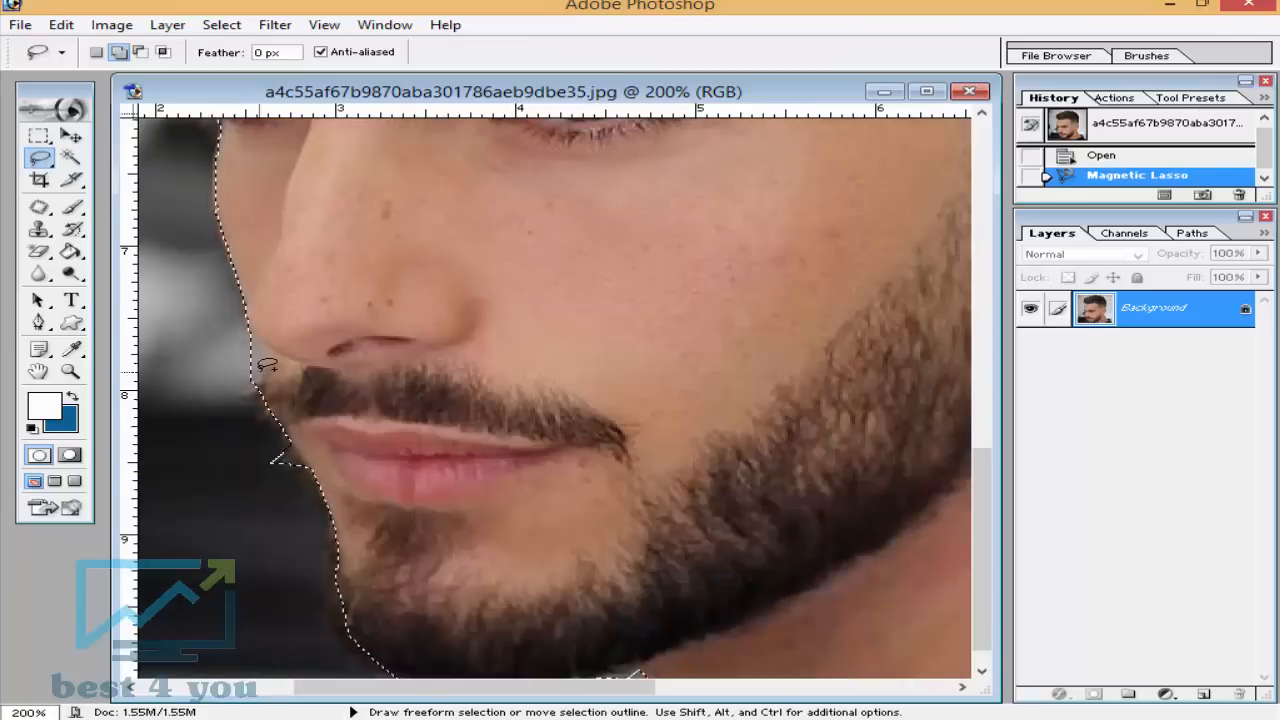
scroll(258, 376, down, 1)
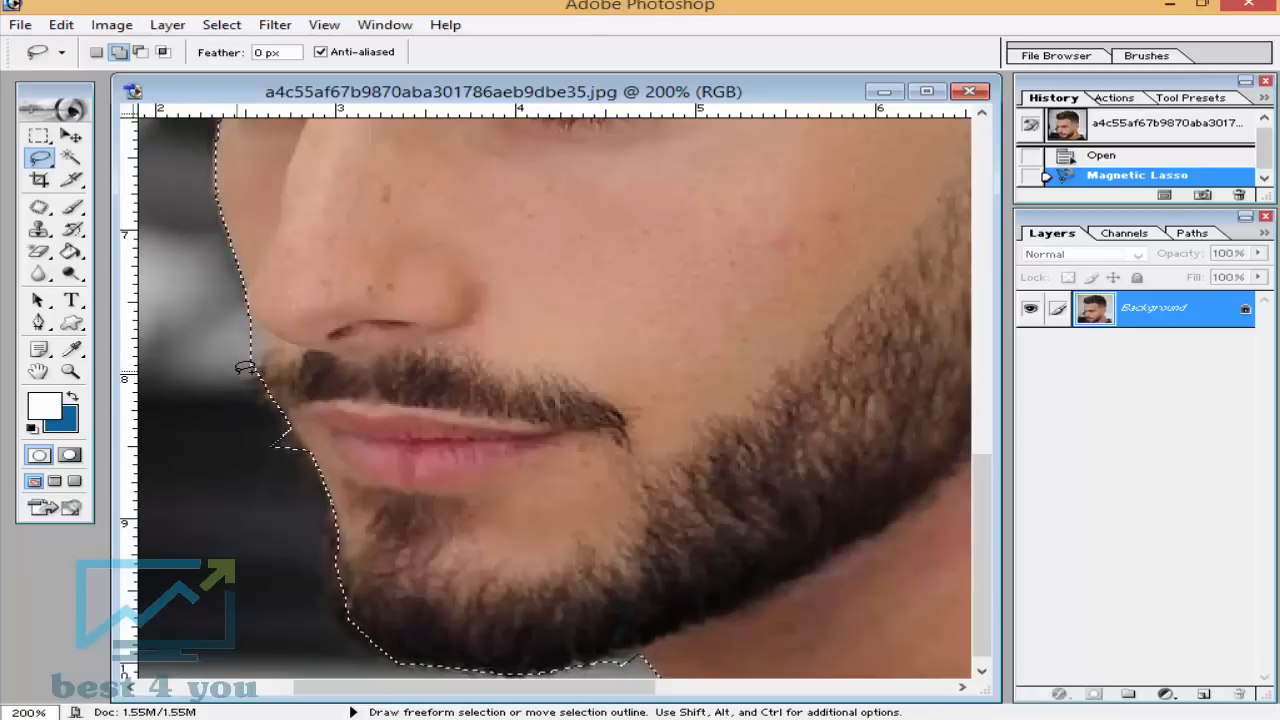
scroll(178, 335, down, 1)
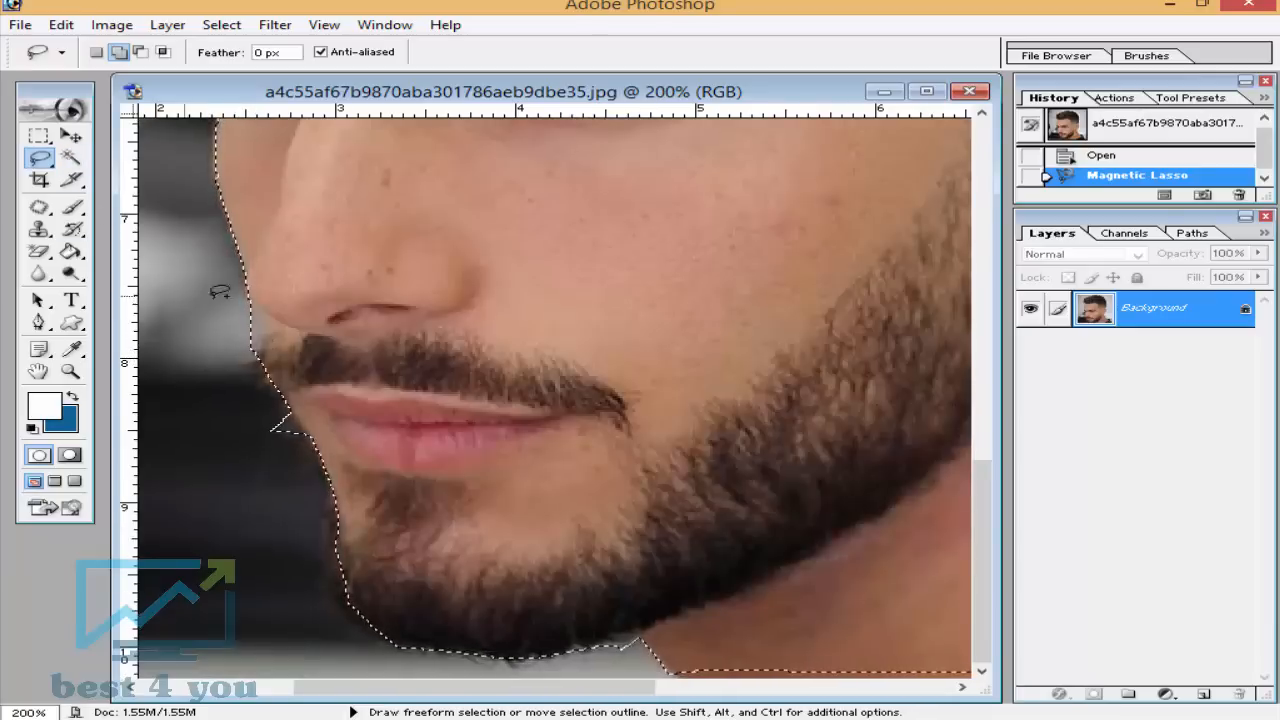
With the Polygonal Lasso, add the missed moustache tip to the selection and subtract the stray spike beside the lower lip
right_click(42, 160)
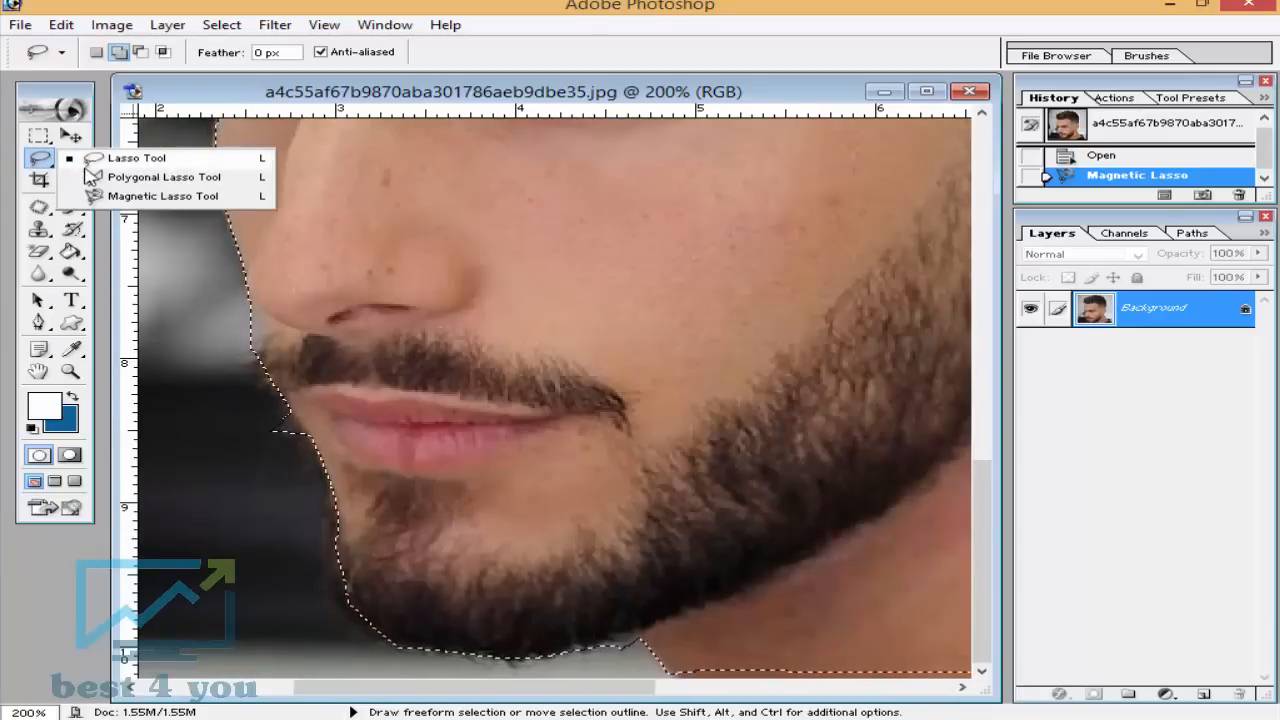
click(88, 160)
right_click(55, 165)
click(130, 177)
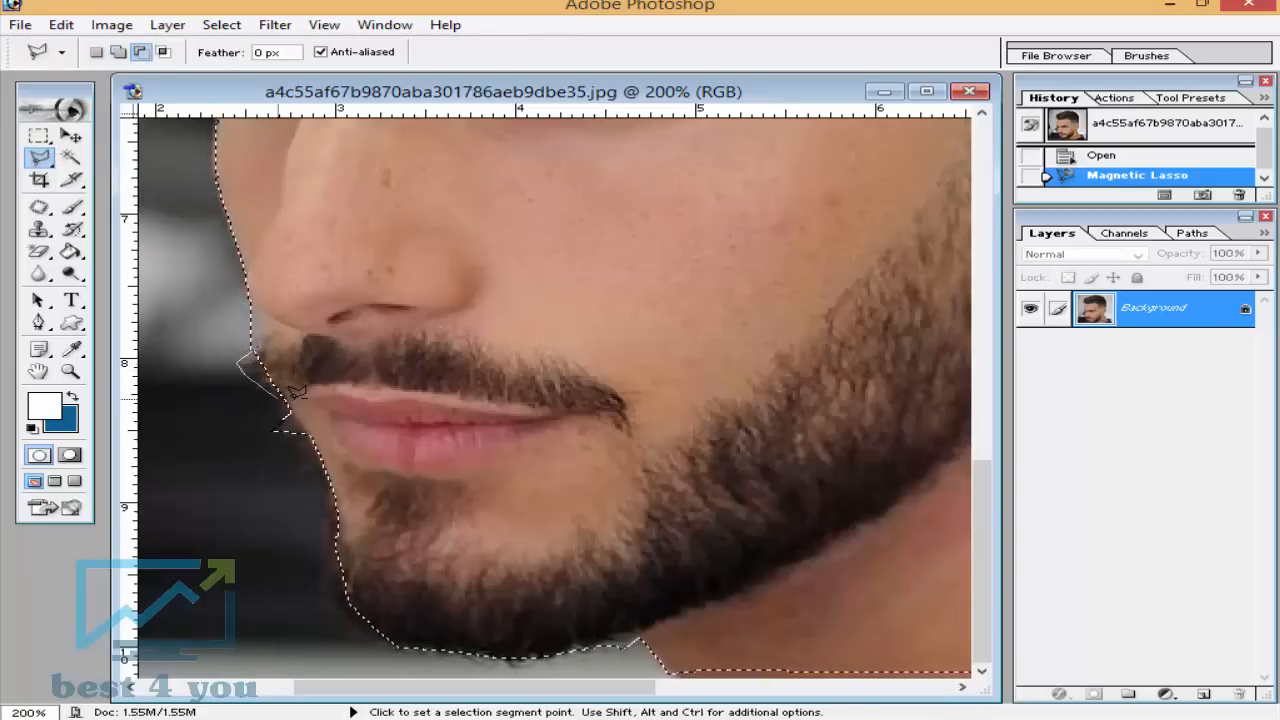
double_click(295, 320)
key(ctrl+z)
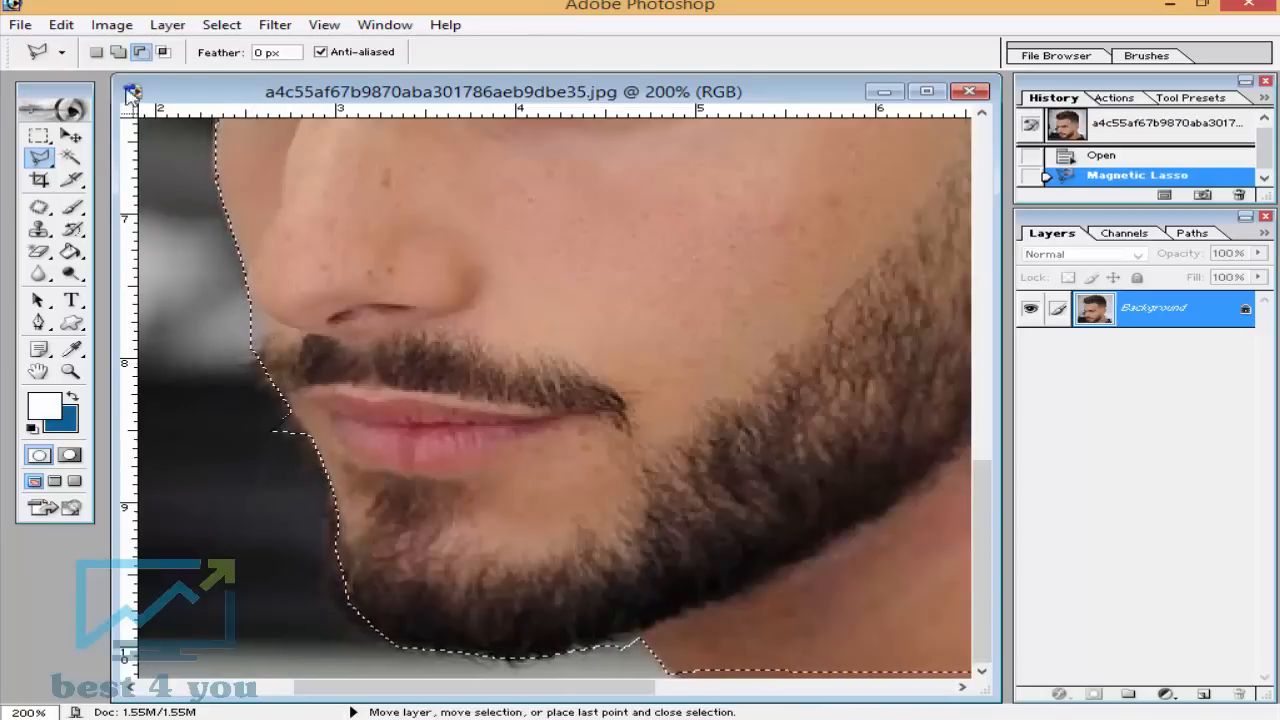
click(118, 52)
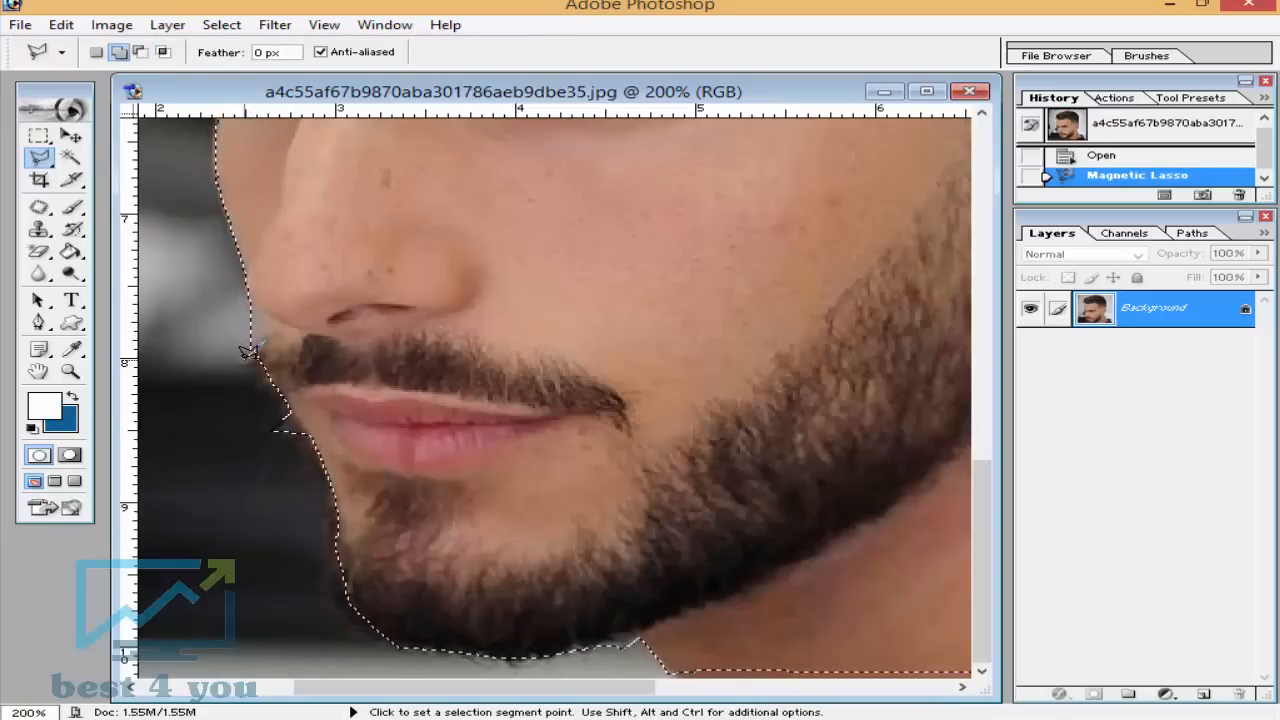
click(277, 428)
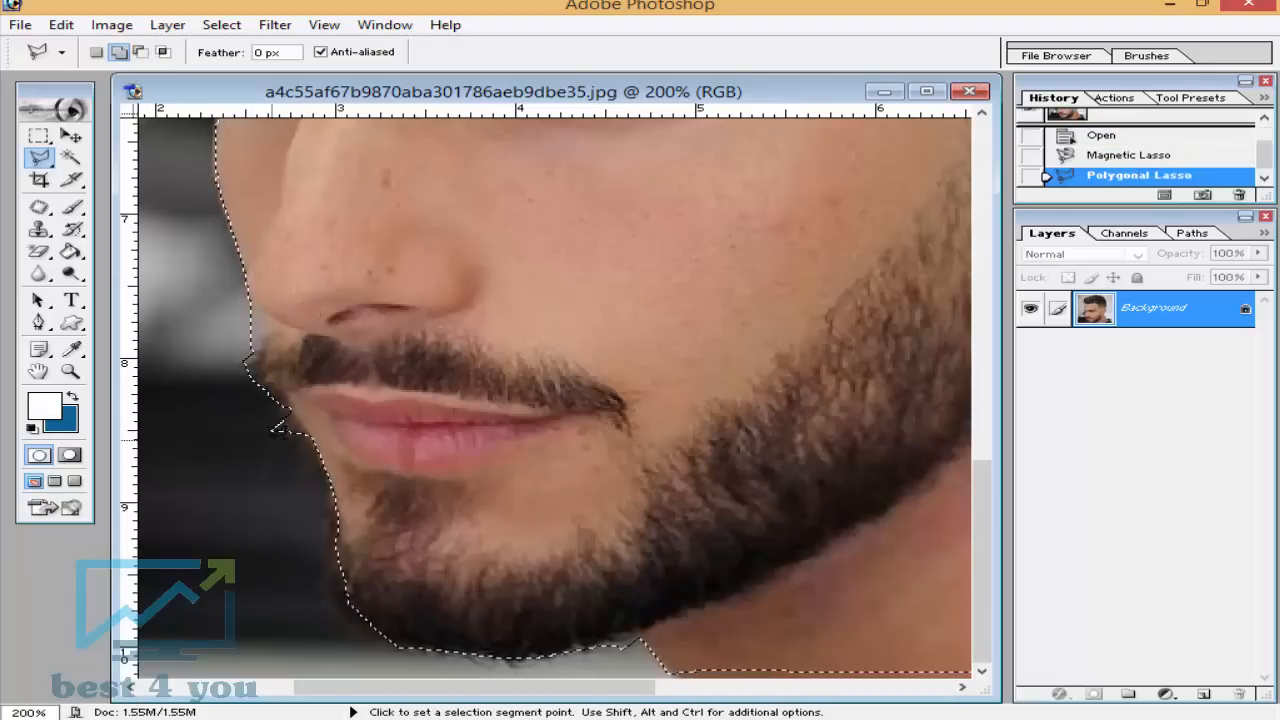
click(140, 53)
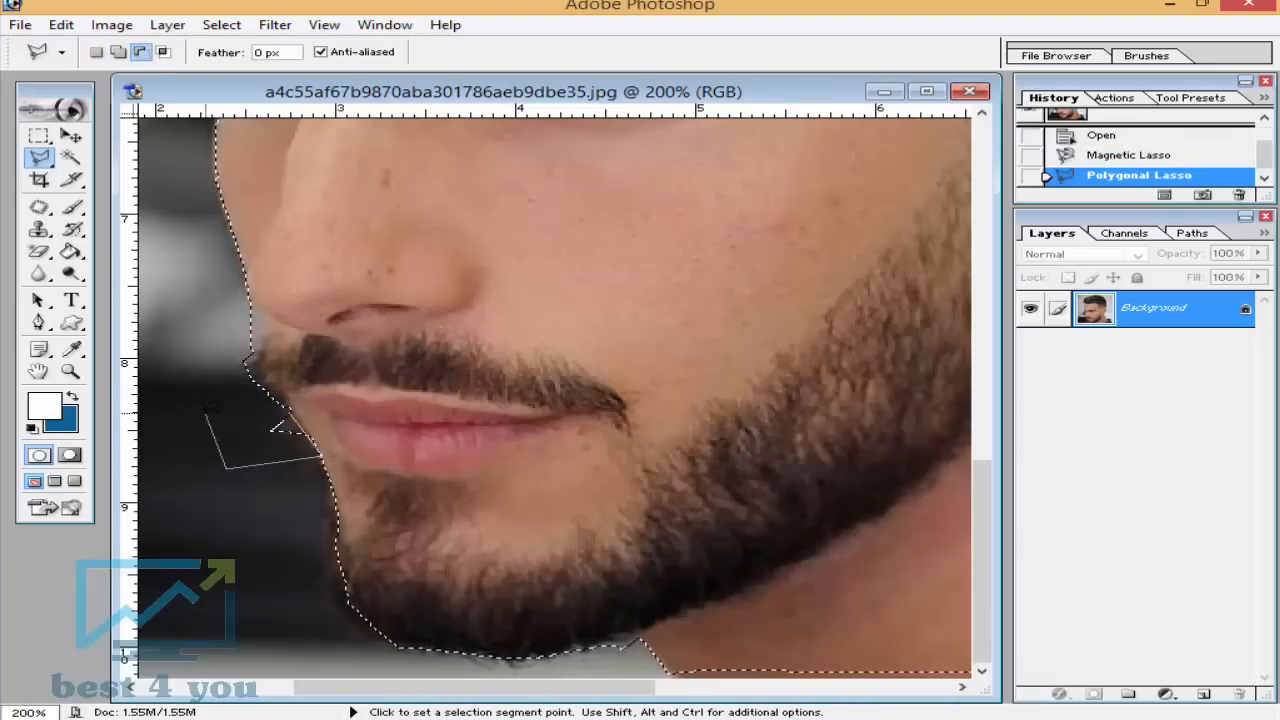
click(277, 428)
Add the missed beard edge from below the lips around the chin to the selection with the Polygonal Lasso
click(118, 52)
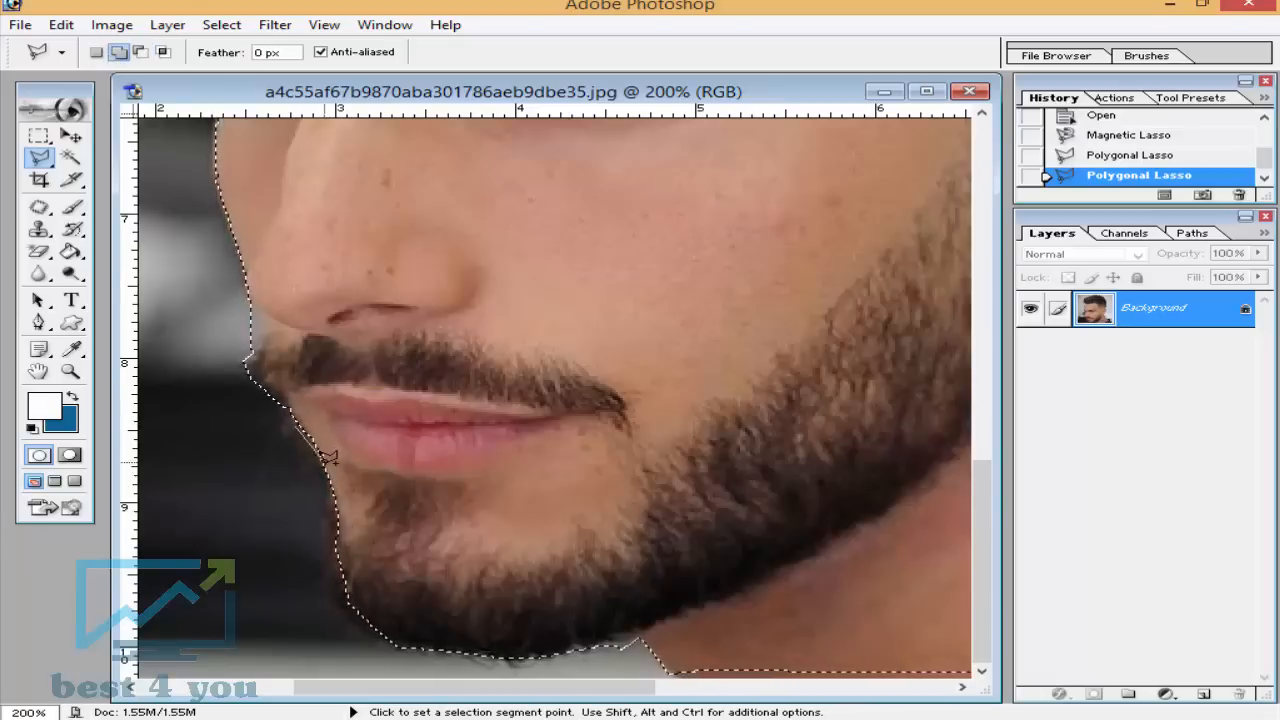
click(296, 425)
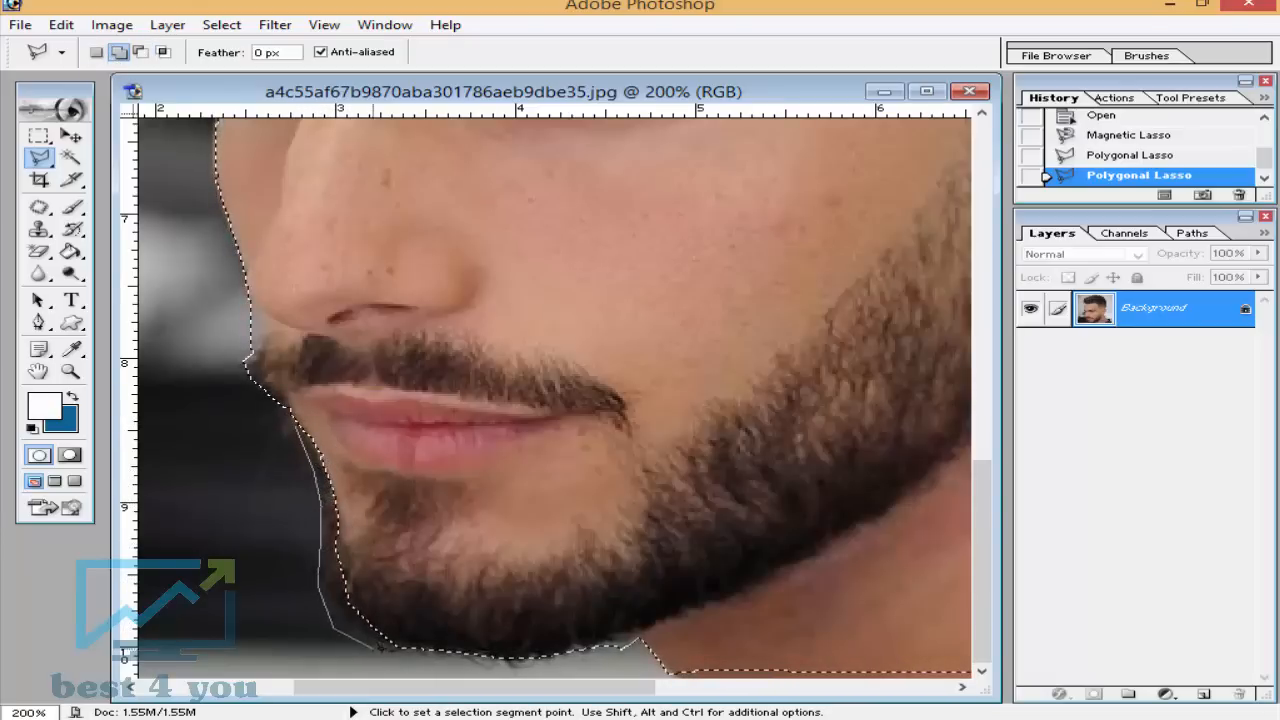
click(393, 654)
click(513, 660)
click(575, 628)
click(608, 533)
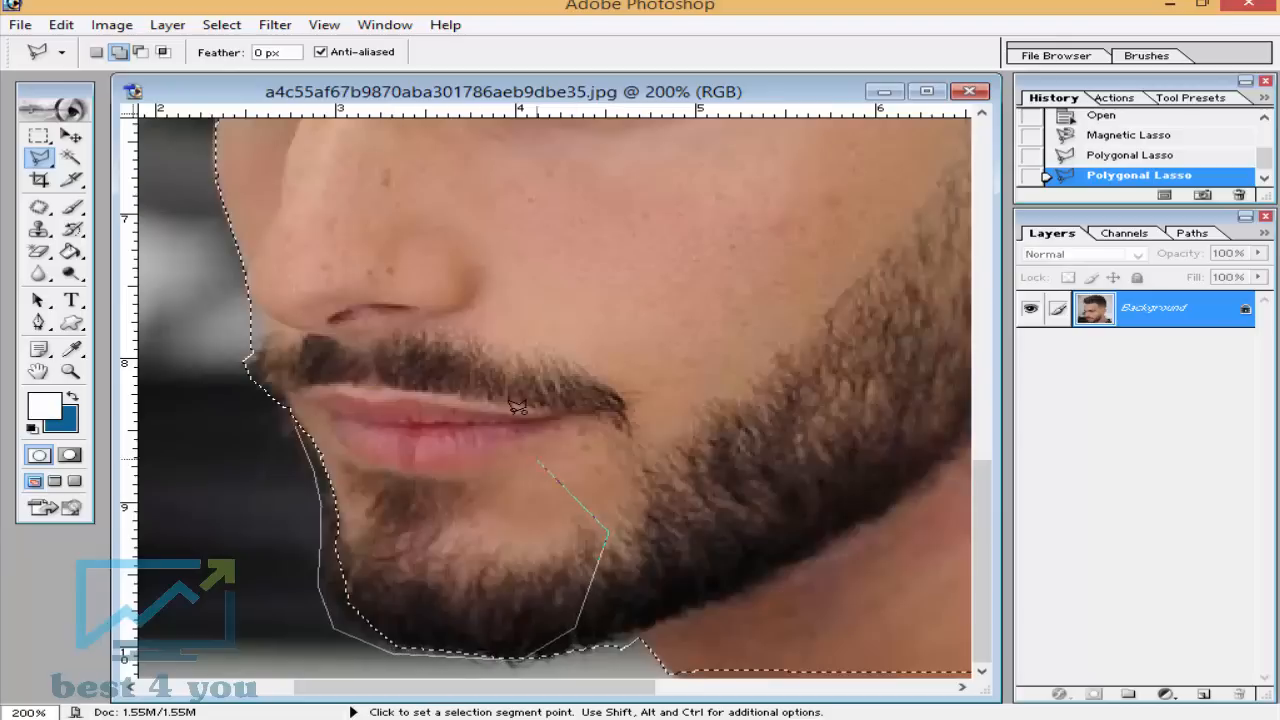
double_click(517, 407)
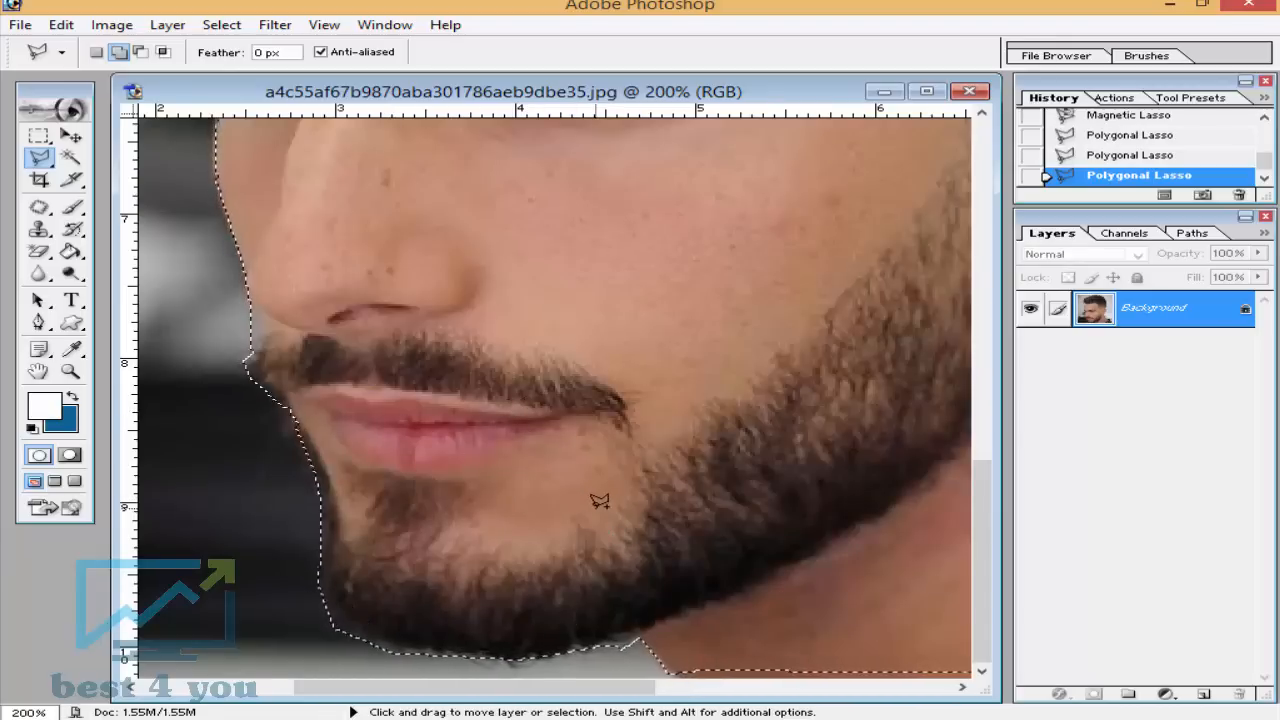
Add the unselected strip of neck and shirt along the photo's lower edge to the selection
key(ctrl+minus)
key(ctrl+minus)
key(ctrl+minus)
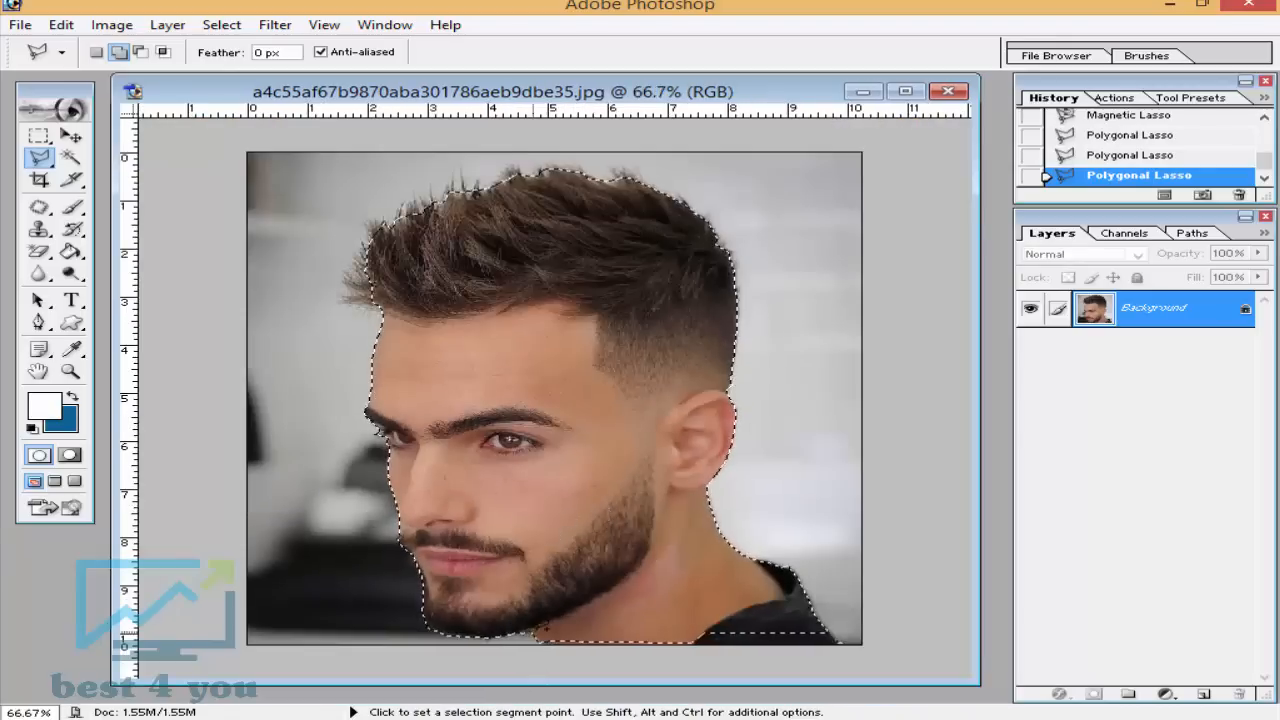
click(540, 632)
click(549, 667)
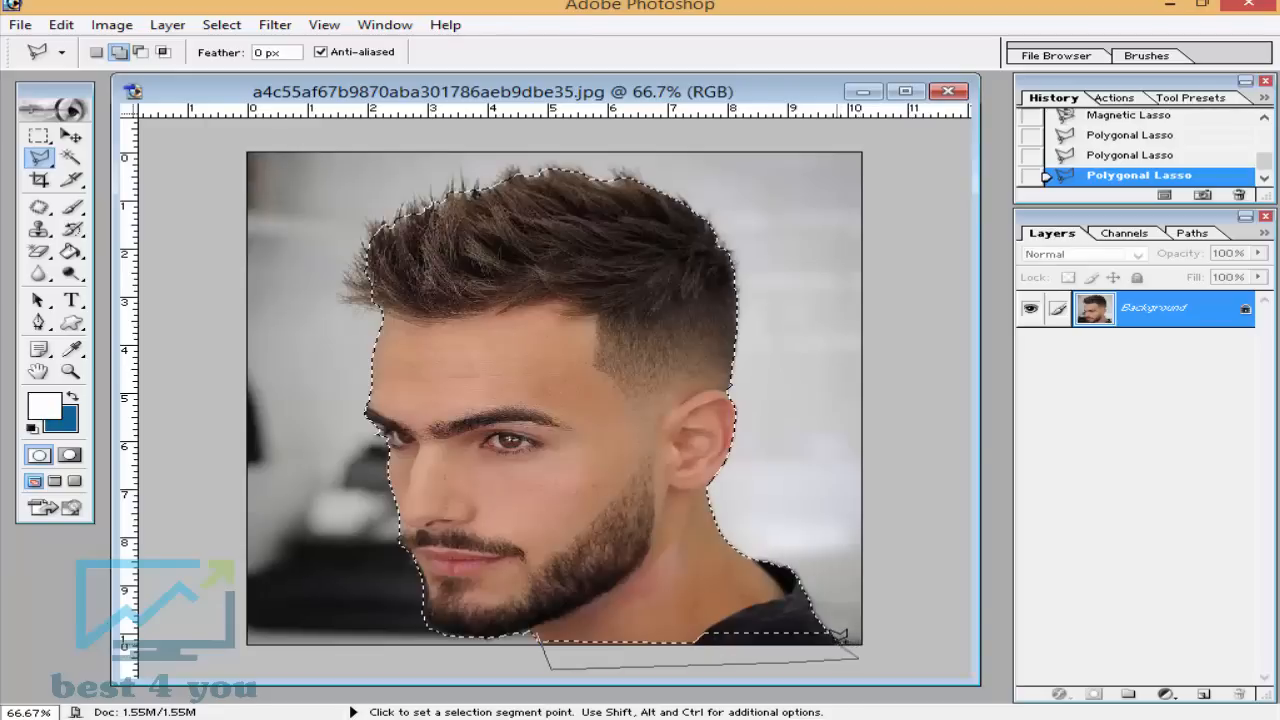
click(831, 632)
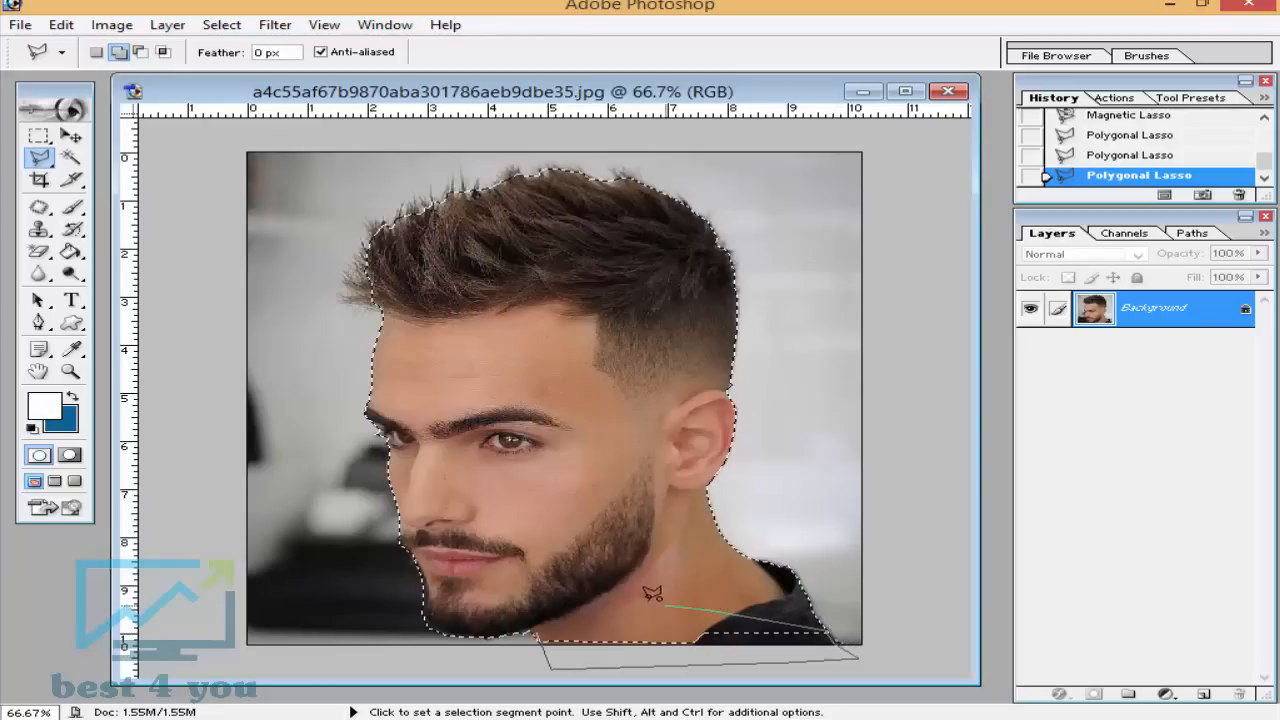
double_click(600, 603)
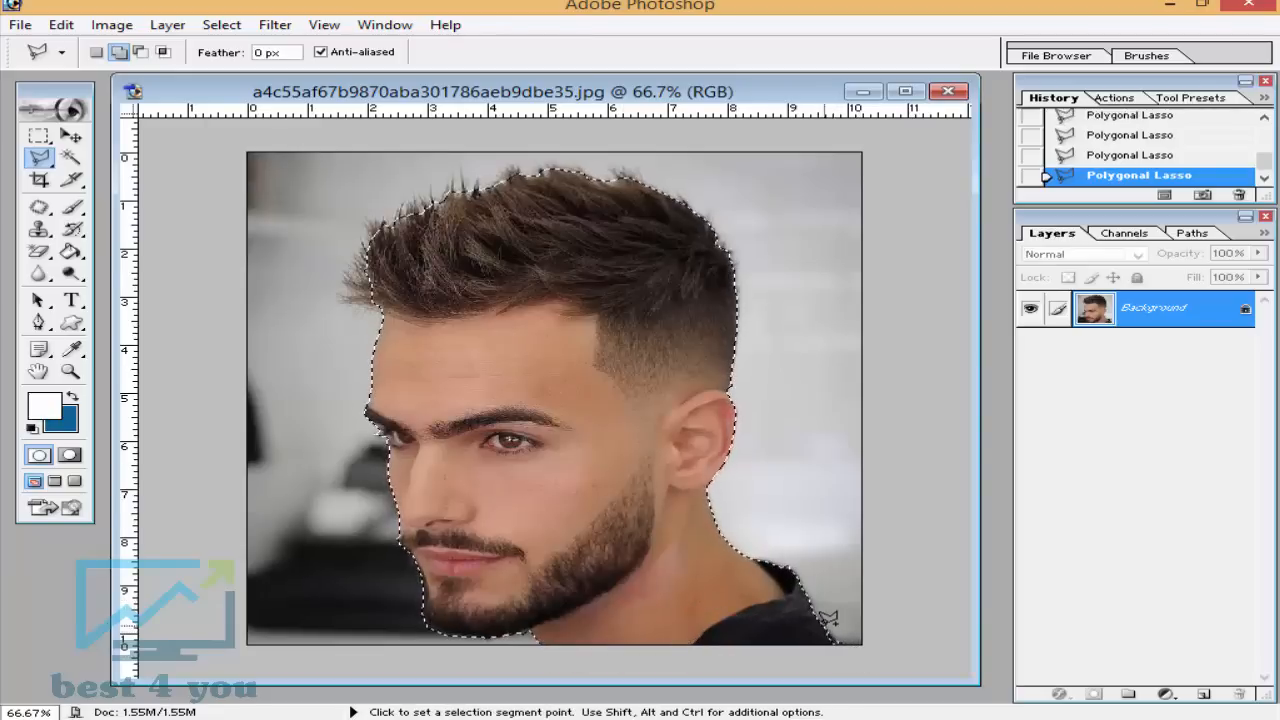
Start a Polygonal Lasso outline that adds the loose hair tips, running from the forehead hairline around the front of the quiff
scroll(498, 487, down, 4)
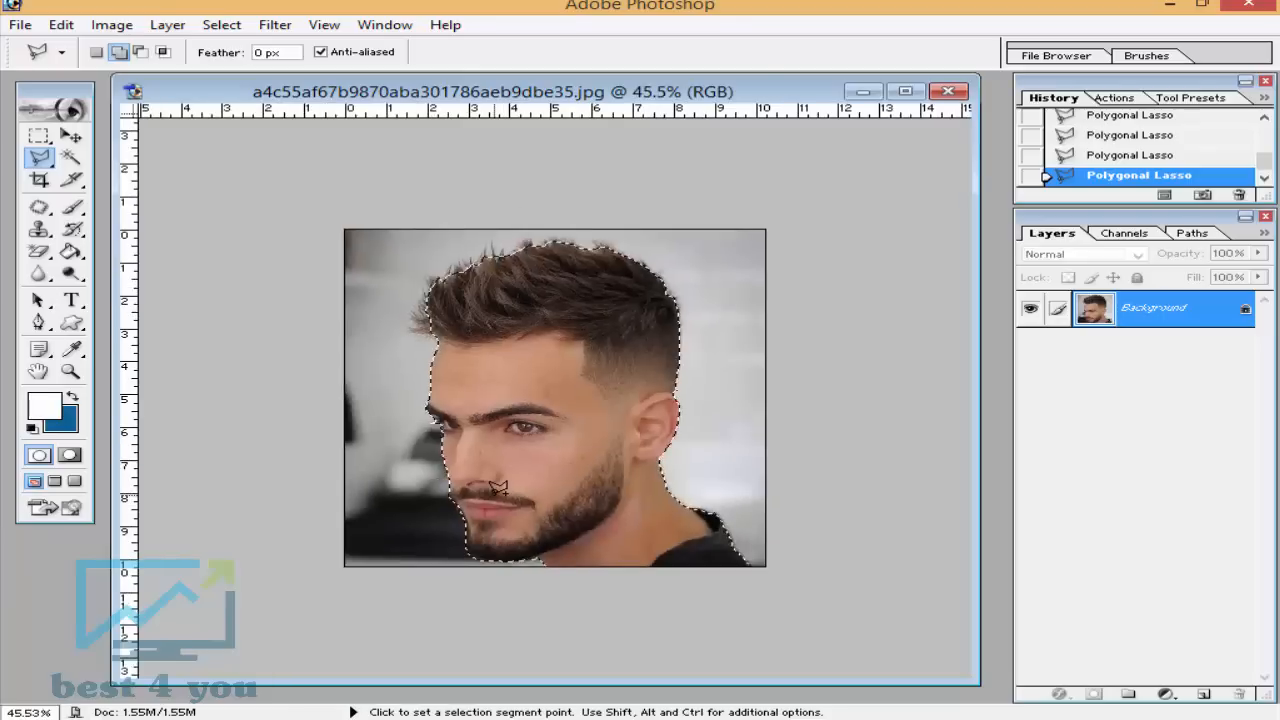
scroll(498, 487, up, 3)
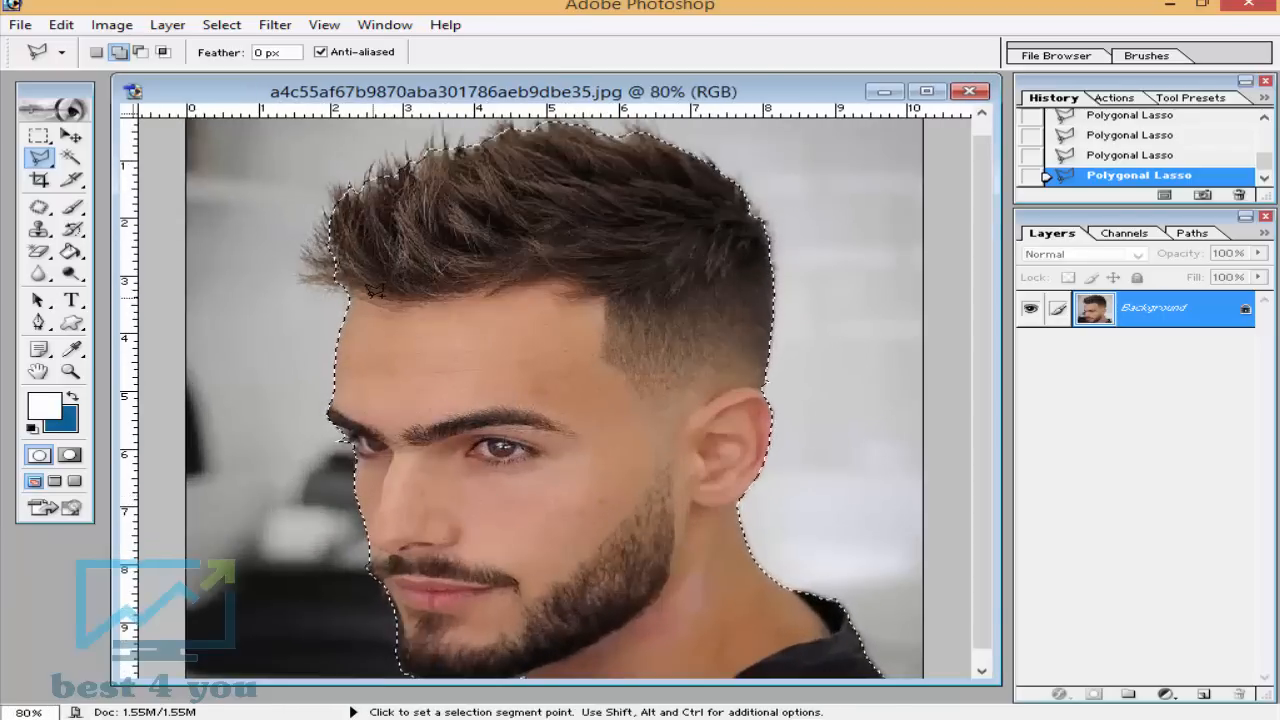
click(366, 299)
click(297, 203)
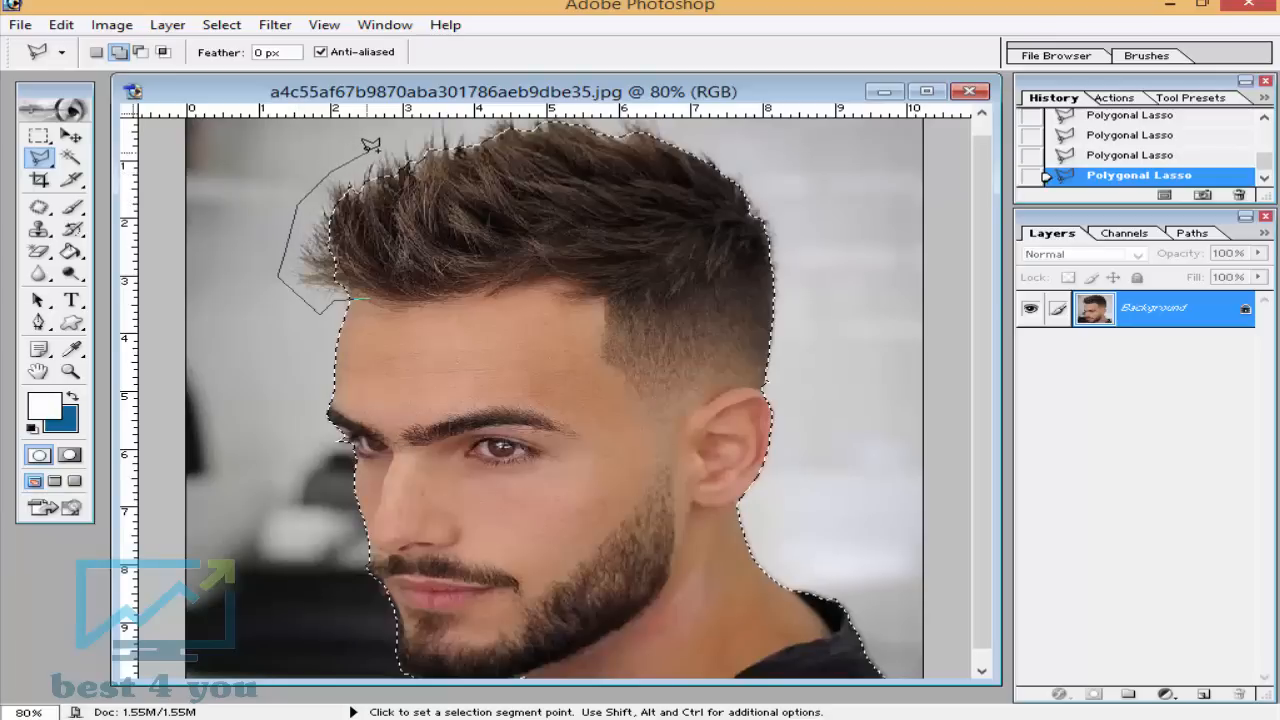
key(ctrl+minus)
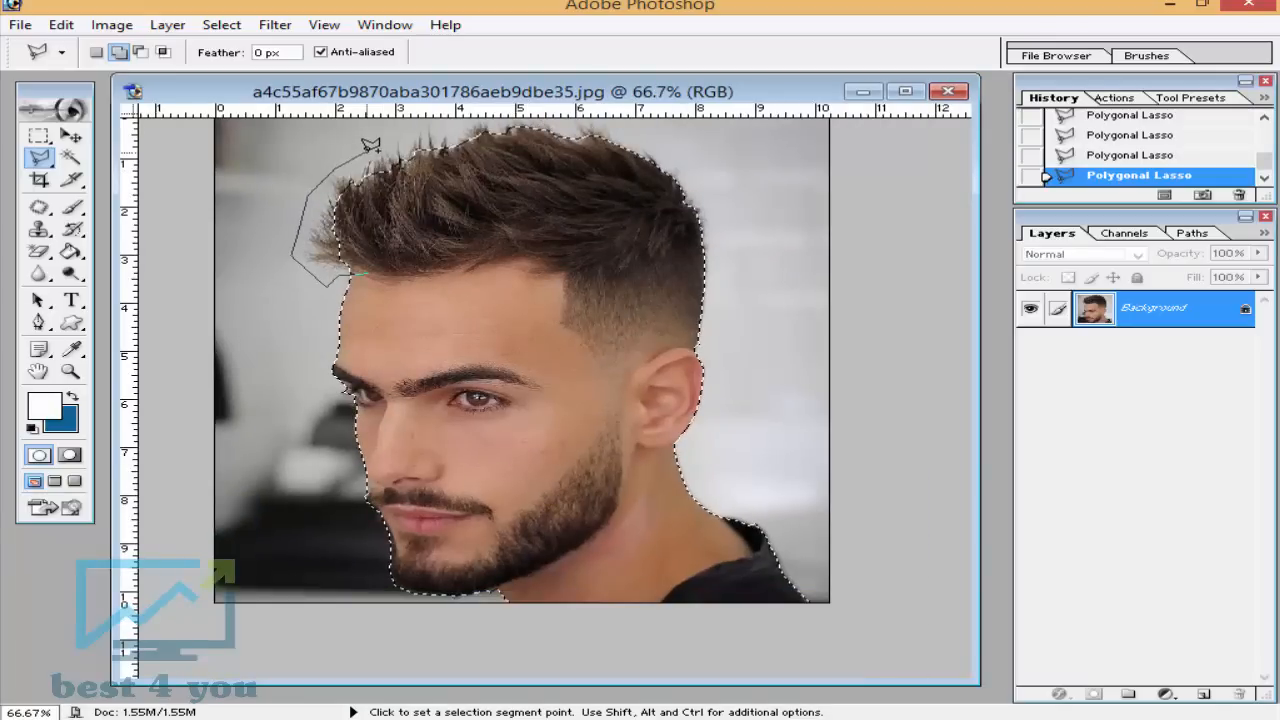
key(ctrl+plus)
key(ctrl+plus)
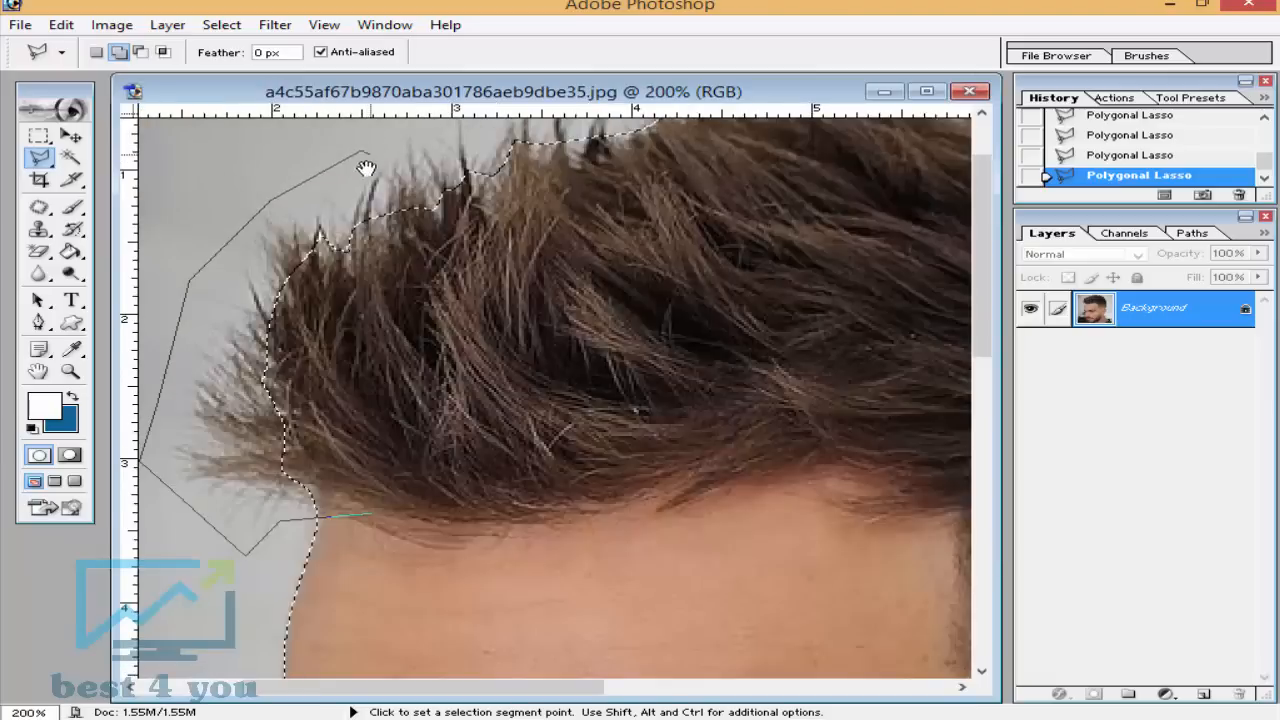
drag(366, 168, 258, 261)
click(277, 225)
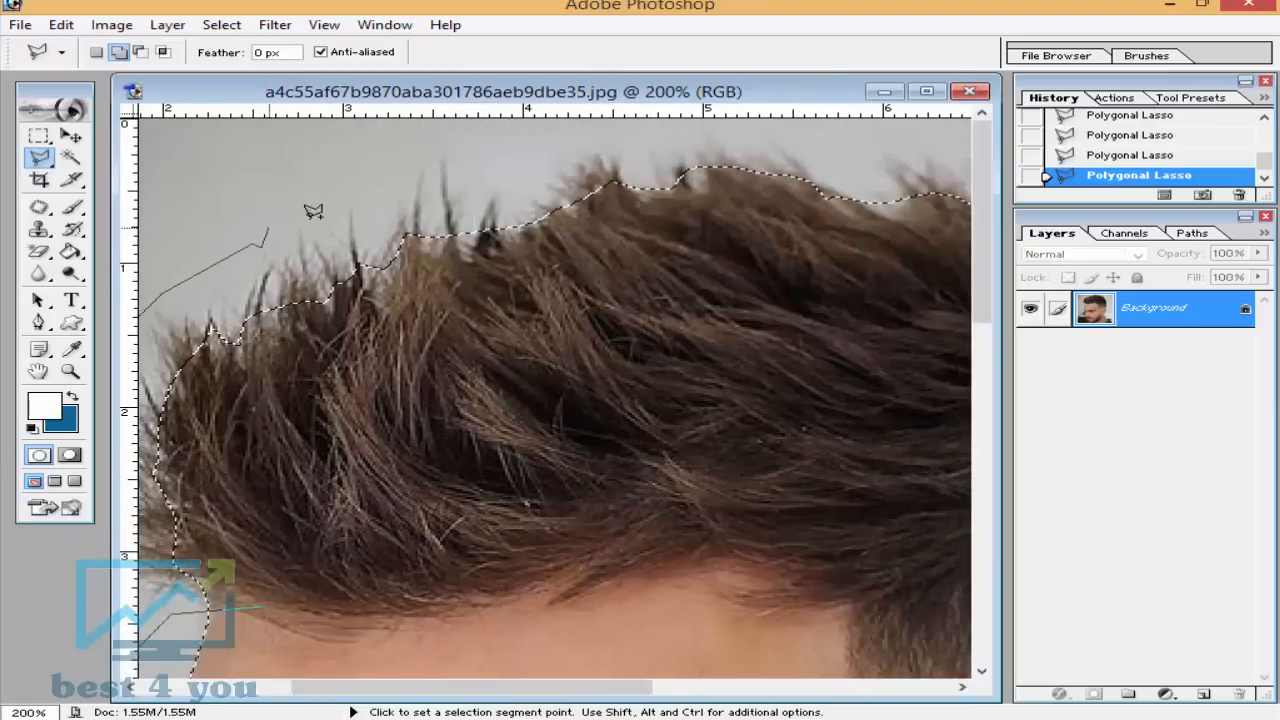
Continue the lasso outline just outside the upright hair spikes along the front half of the head's top
click(363, 197)
click(372, 218)
click(398, 160)
click(455, 143)
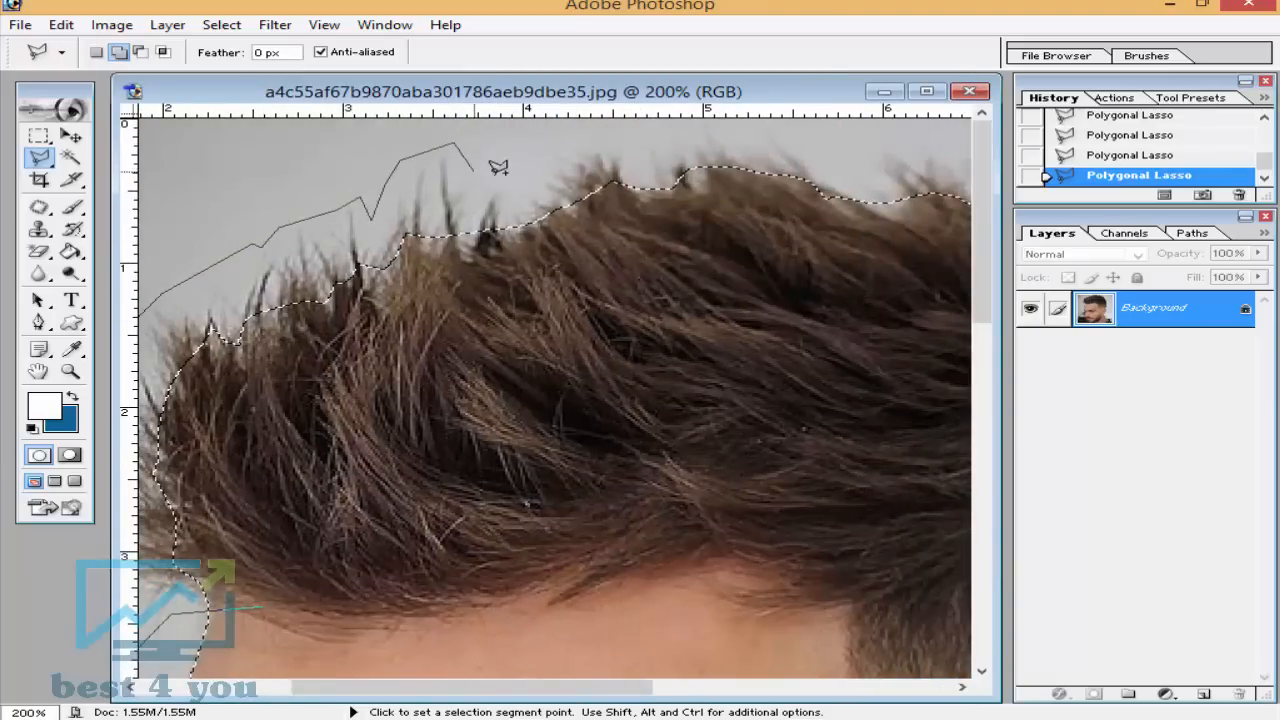
click(474, 171)
click(531, 173)
click(540, 144)
drag(636, 150, 433, 171)
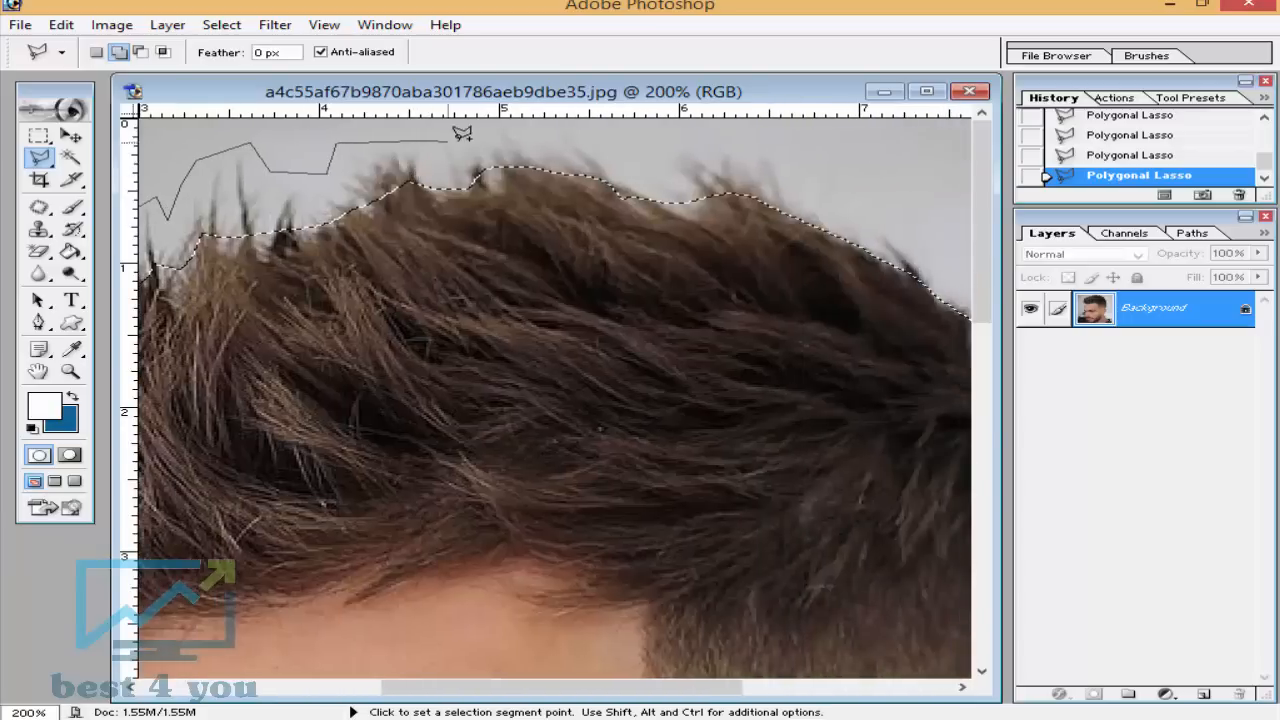
Extend the lasso outline over the crown, keeping it slightly outside the hair as it slopes toward the back
click(500, 127)
click(615, 129)
click(638, 162)
click(640, 140)
click(723, 138)
click(842, 177)
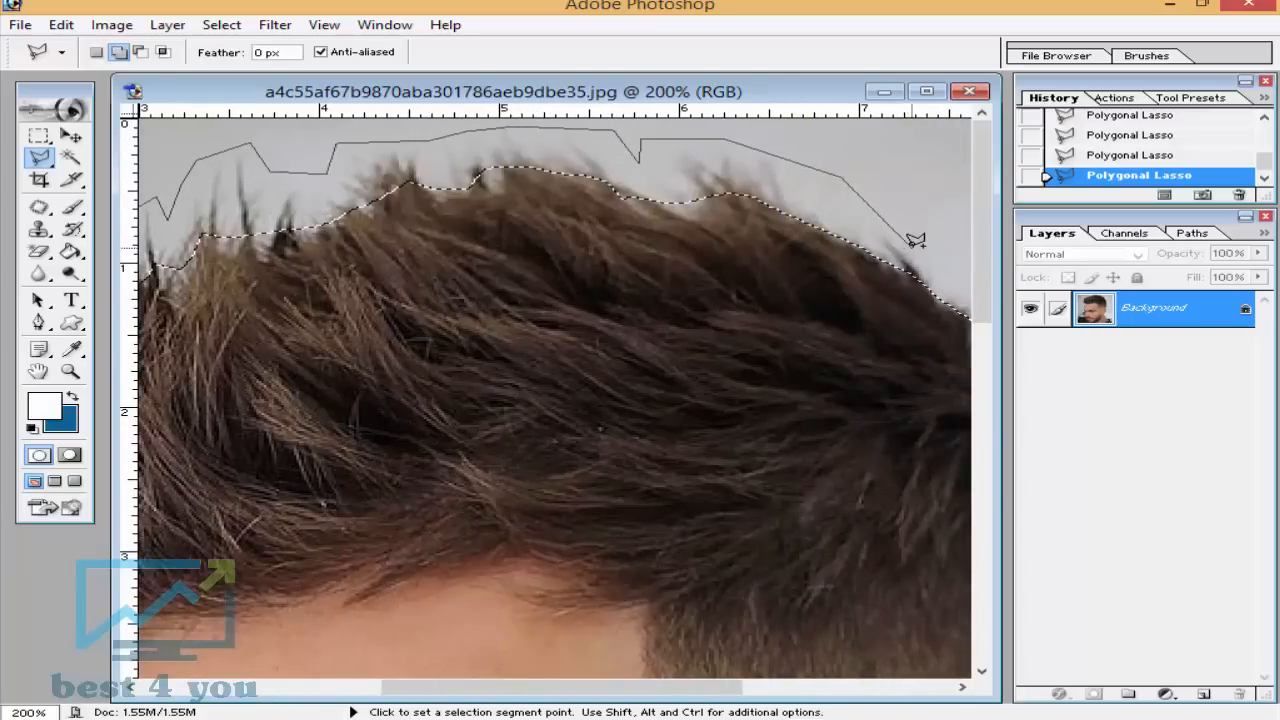
Bring the lasso outline down behind the head and close it, adding the whole hair fringe to the selection
key(ctrl+minus)
click(909, 246)
key(space)
drag(909, 246, 430, 232)
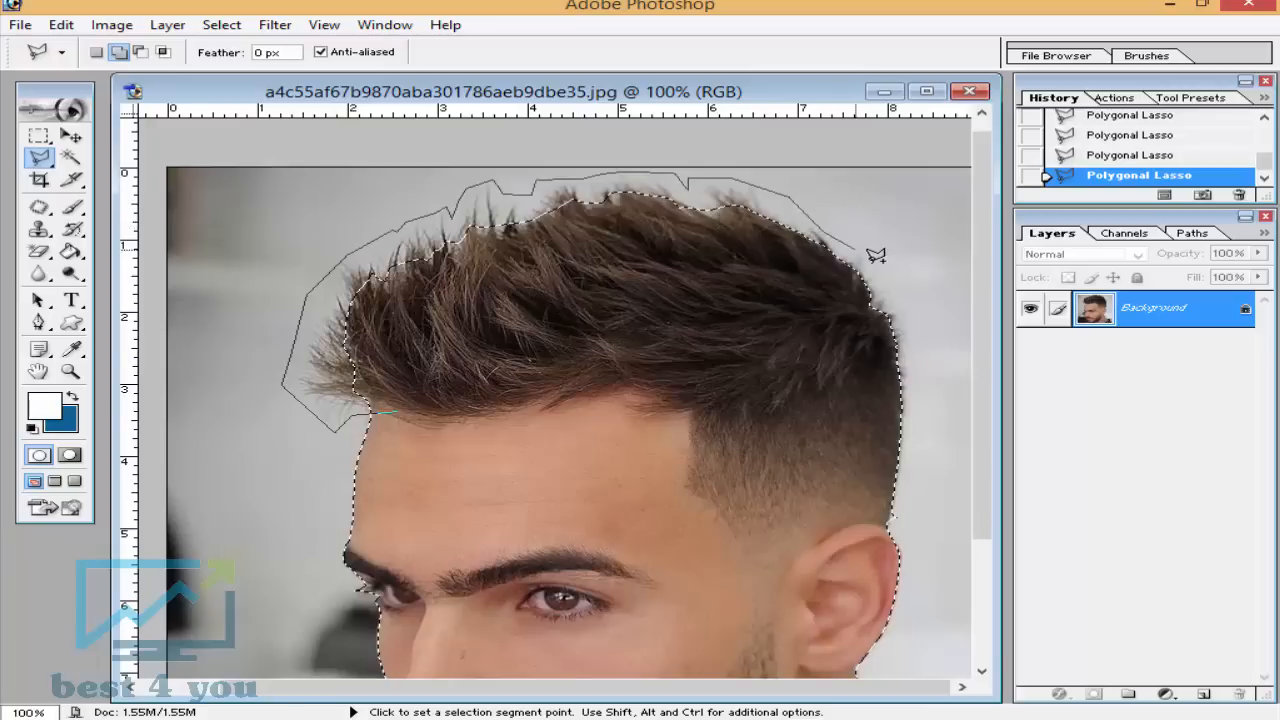
click(918, 298)
click(922, 368)
click(901, 404)
ctrl+click(597, 485)
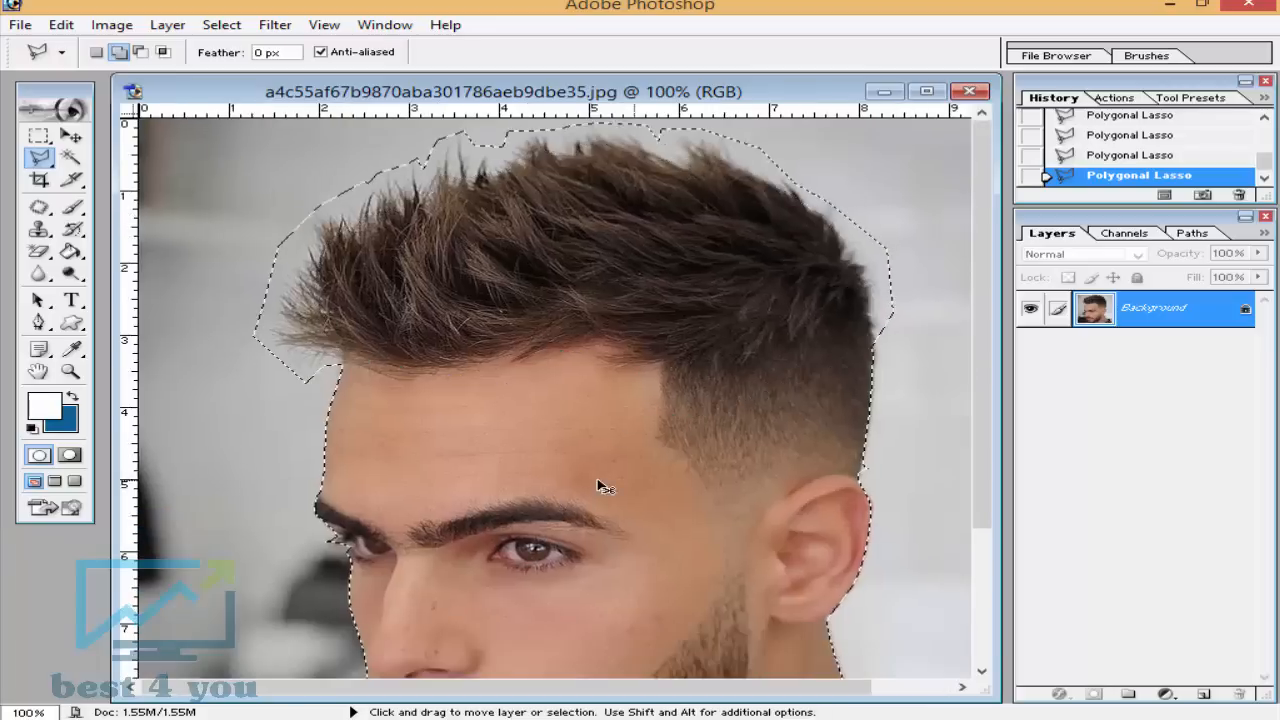
Copy the selected man onto a new layer and hide the Background layer, leaving the new layer active
key(ctrl+minus)
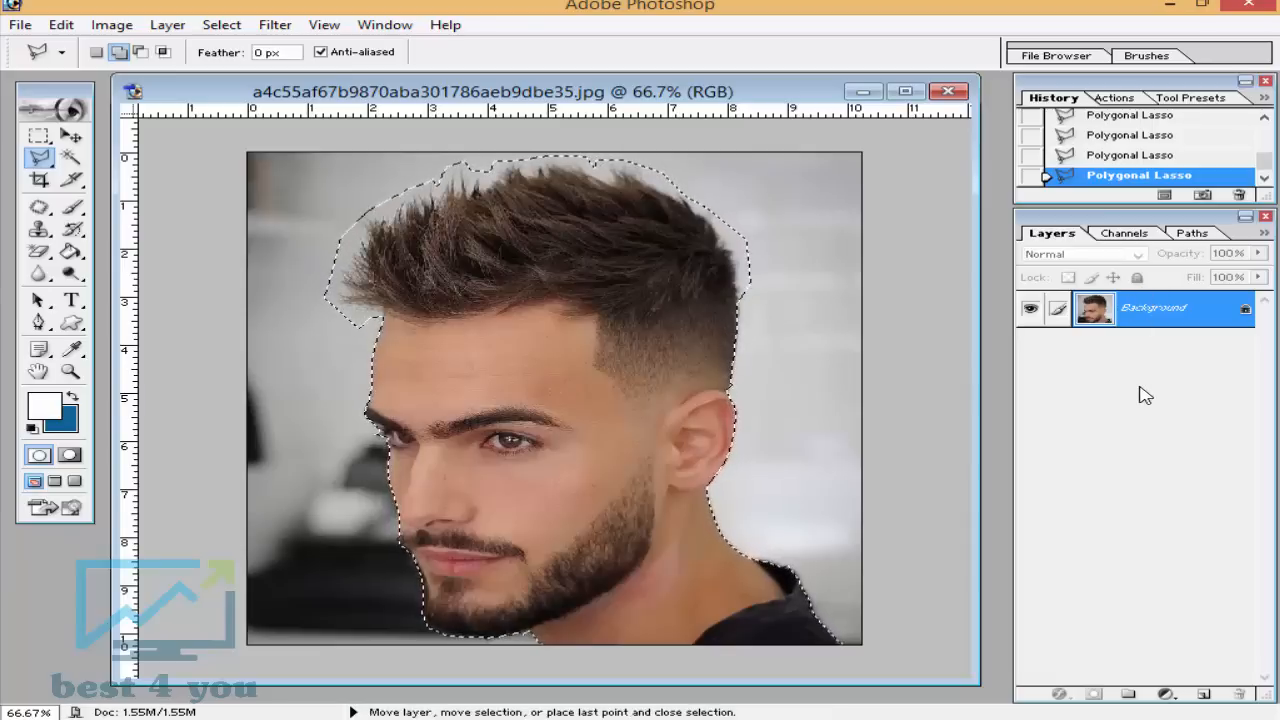
key(ctrl+j)
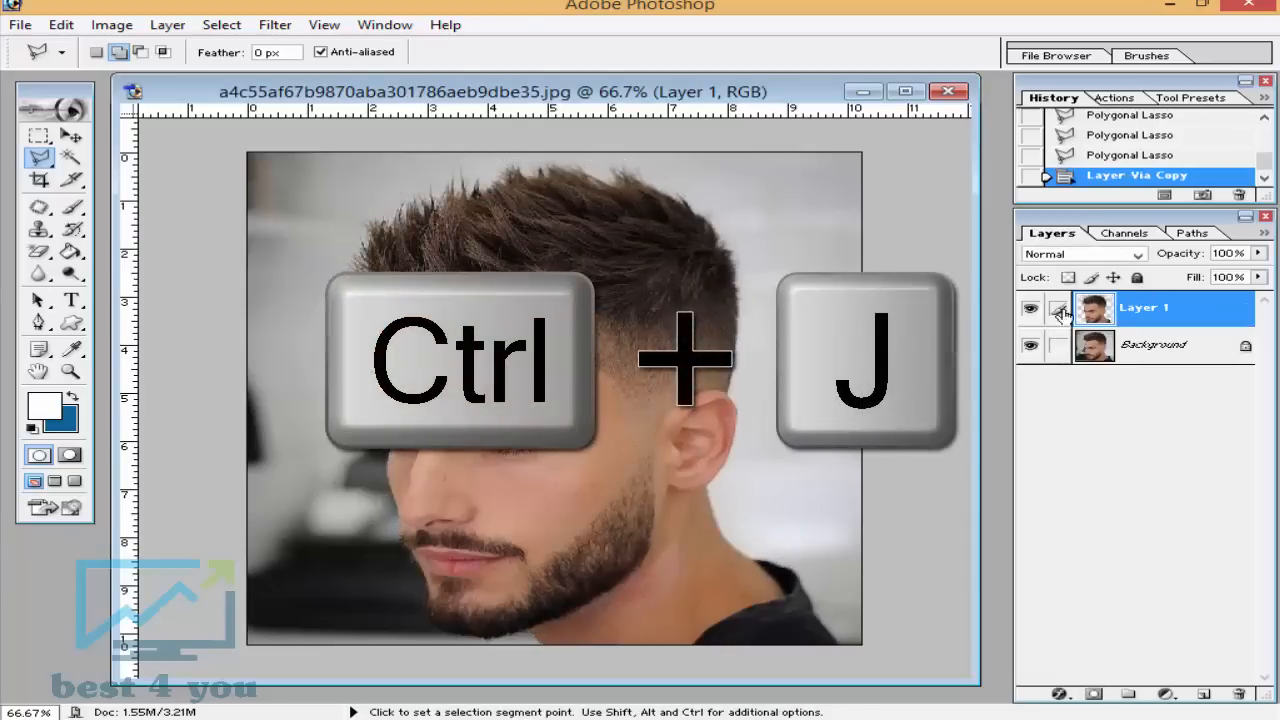
click(1124, 234)
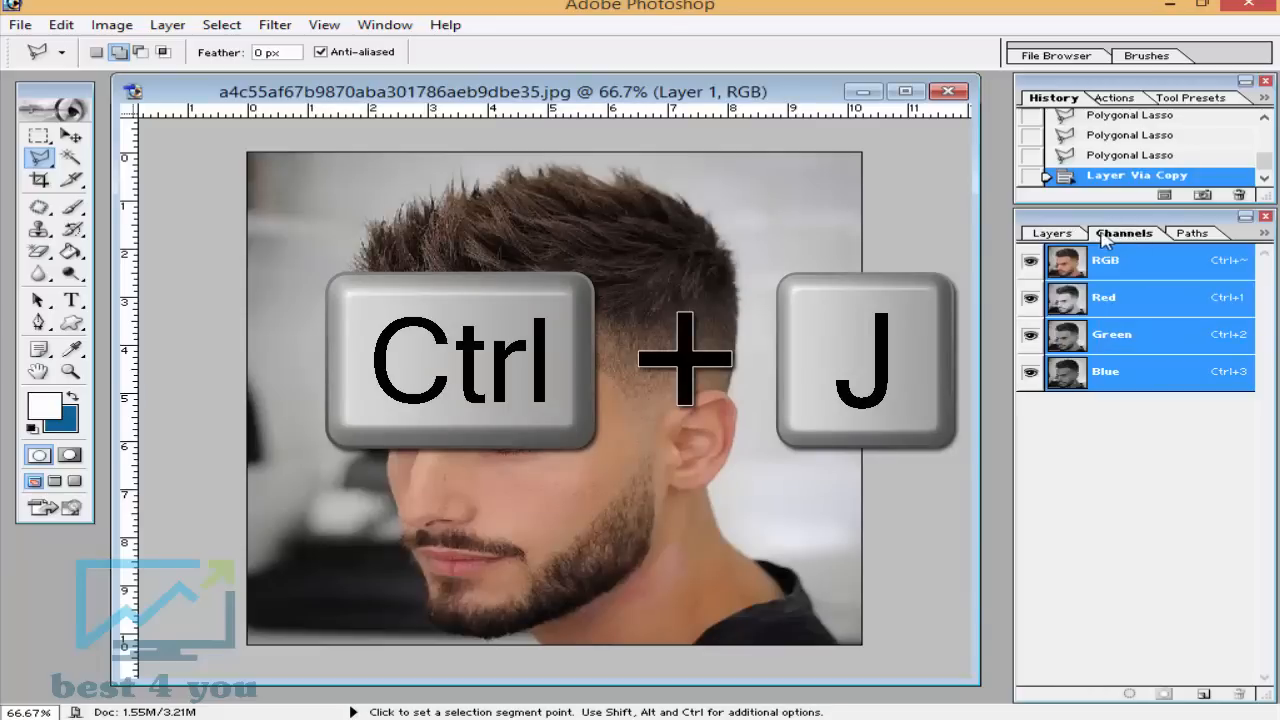
click(1058, 234)
click(1029, 346)
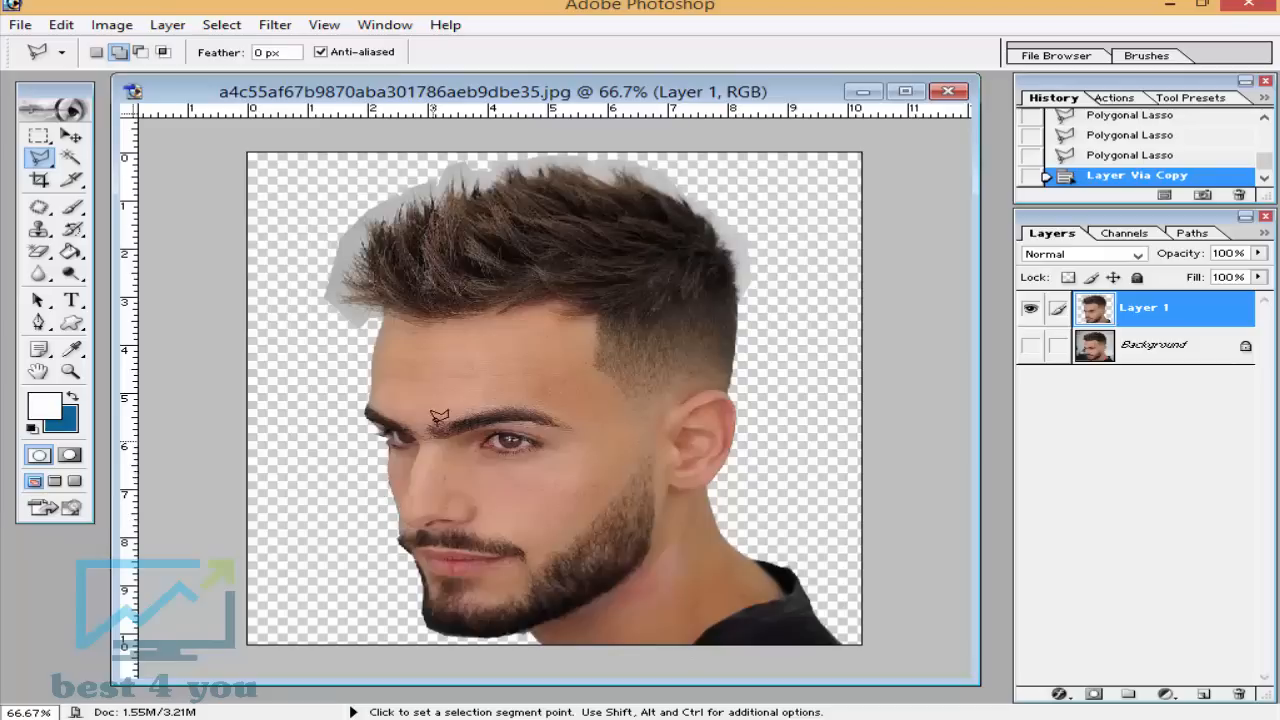
click(1031, 345)
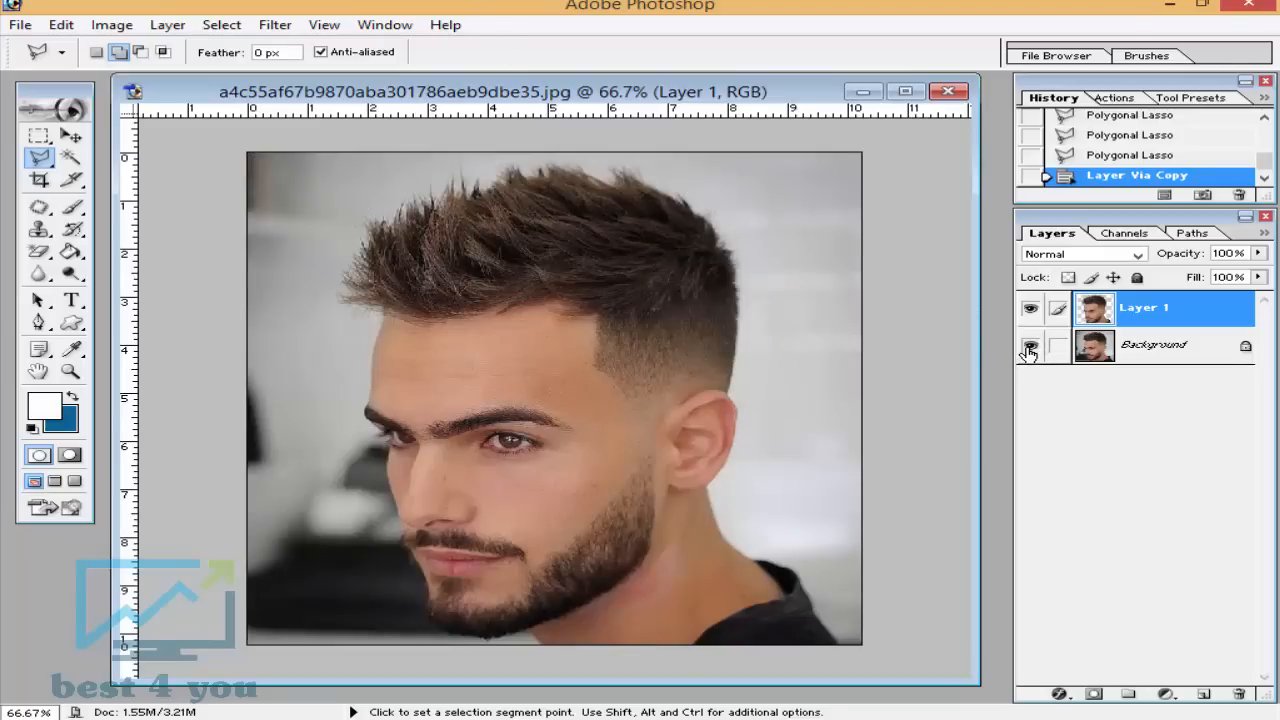
click(1036, 346)
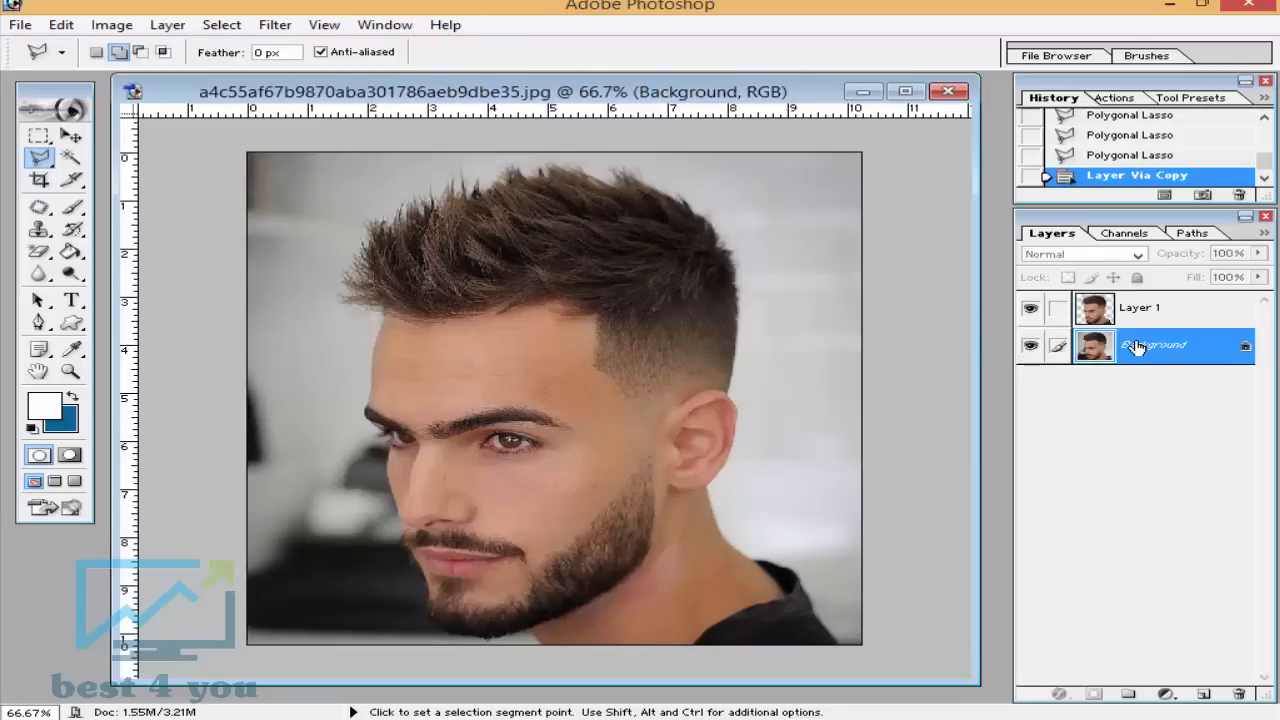
click(1028, 347)
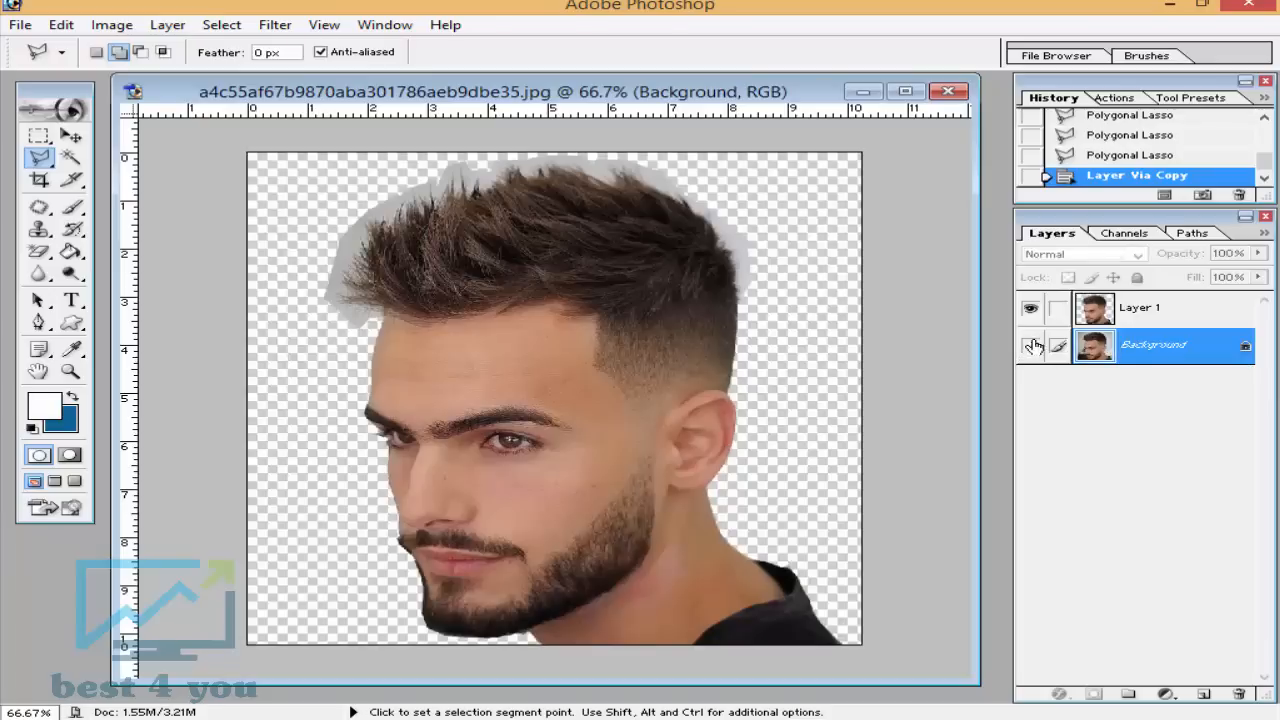
click(1165, 307)
Compare the Red, Green and Blue channels of the cut-out for contrast between the hair and its surroundings
click(1120, 236)
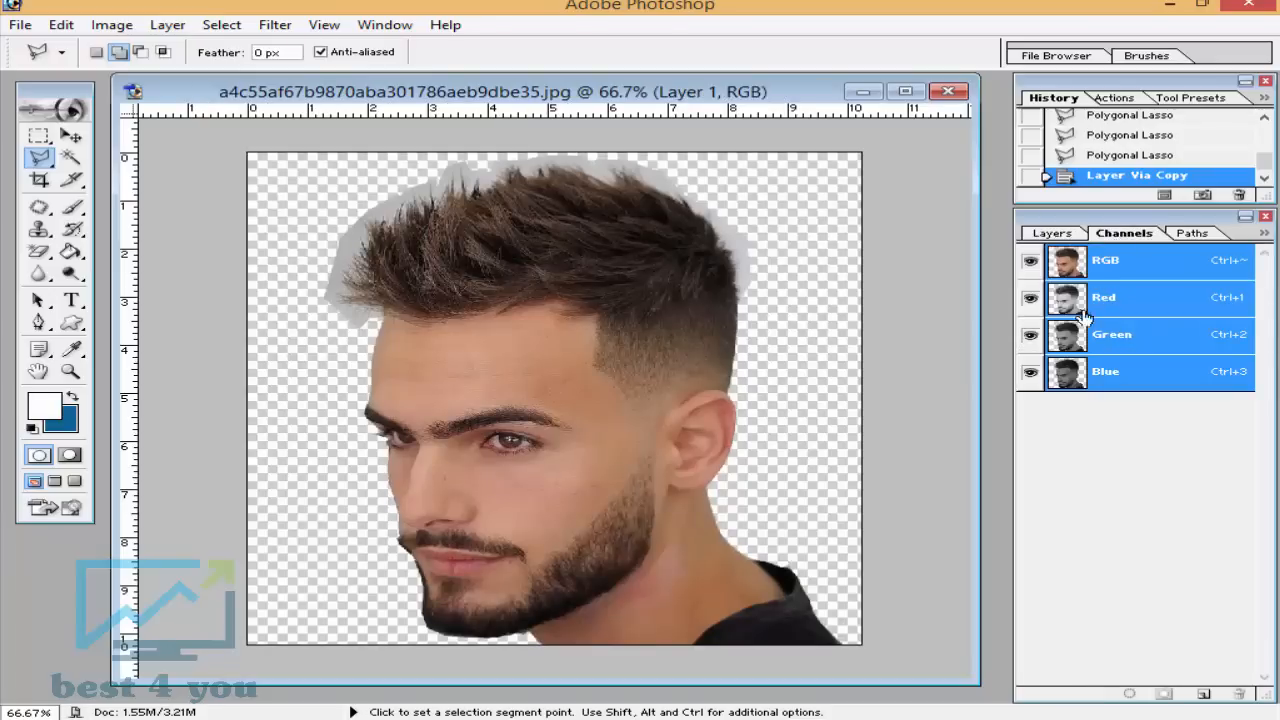
click(1060, 240)
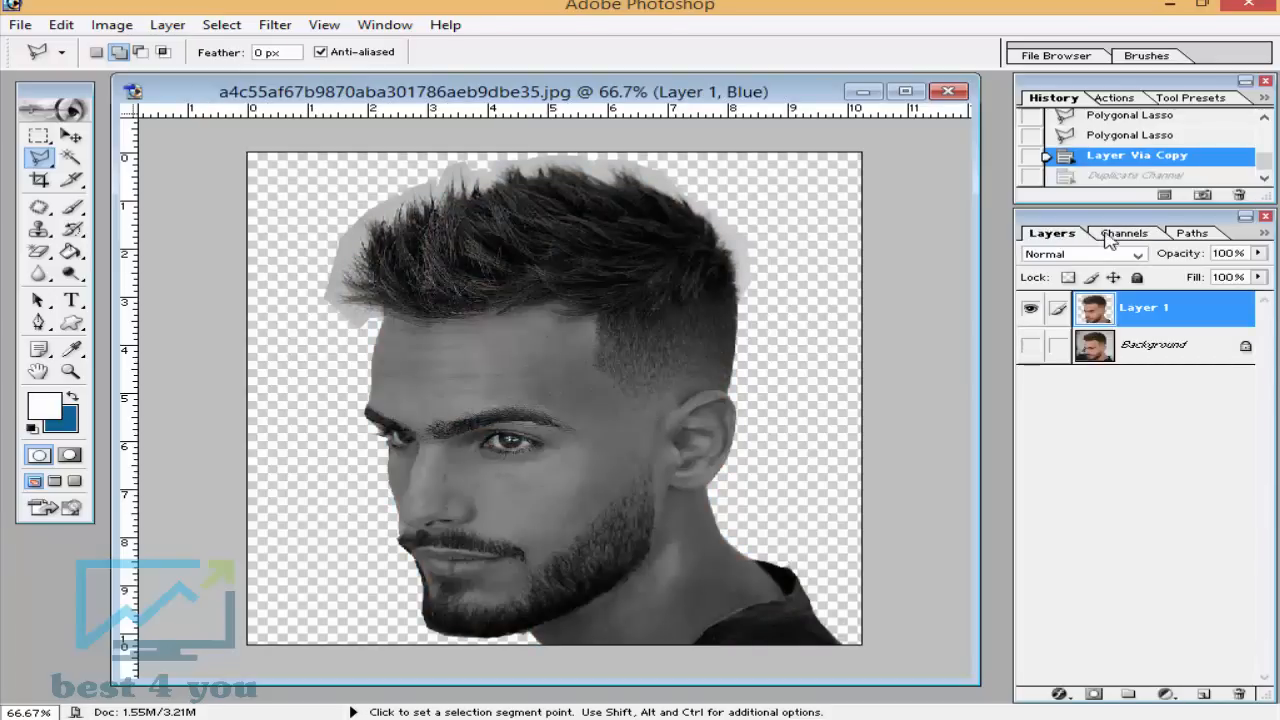
click(1108, 240)
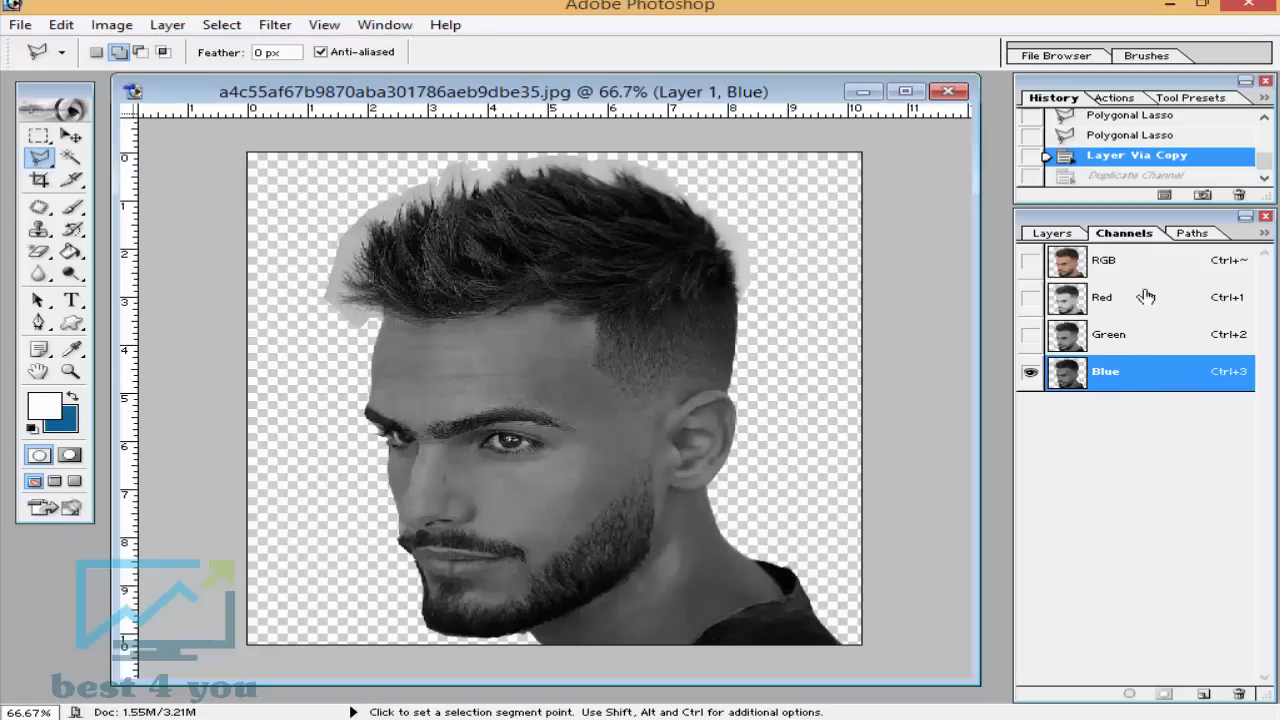
click(1110, 343)
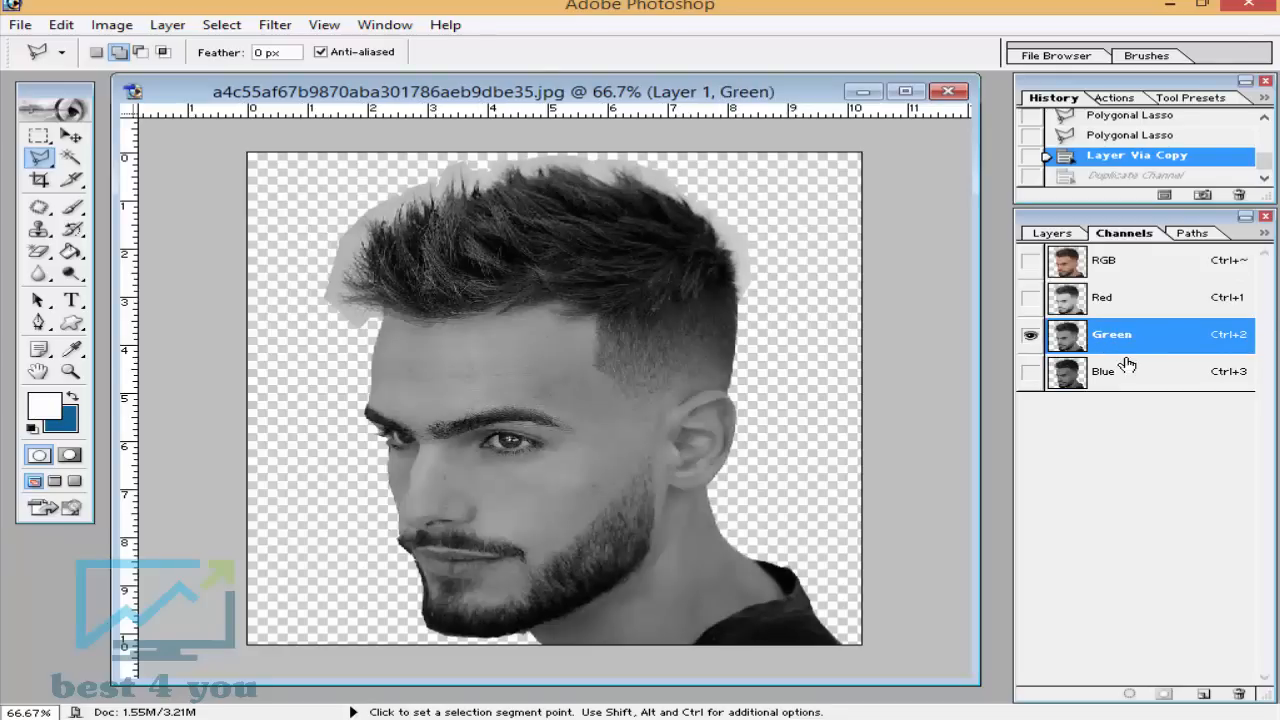
click(1124, 372)
click(1124, 334)
click(1100, 300)
click(1117, 370)
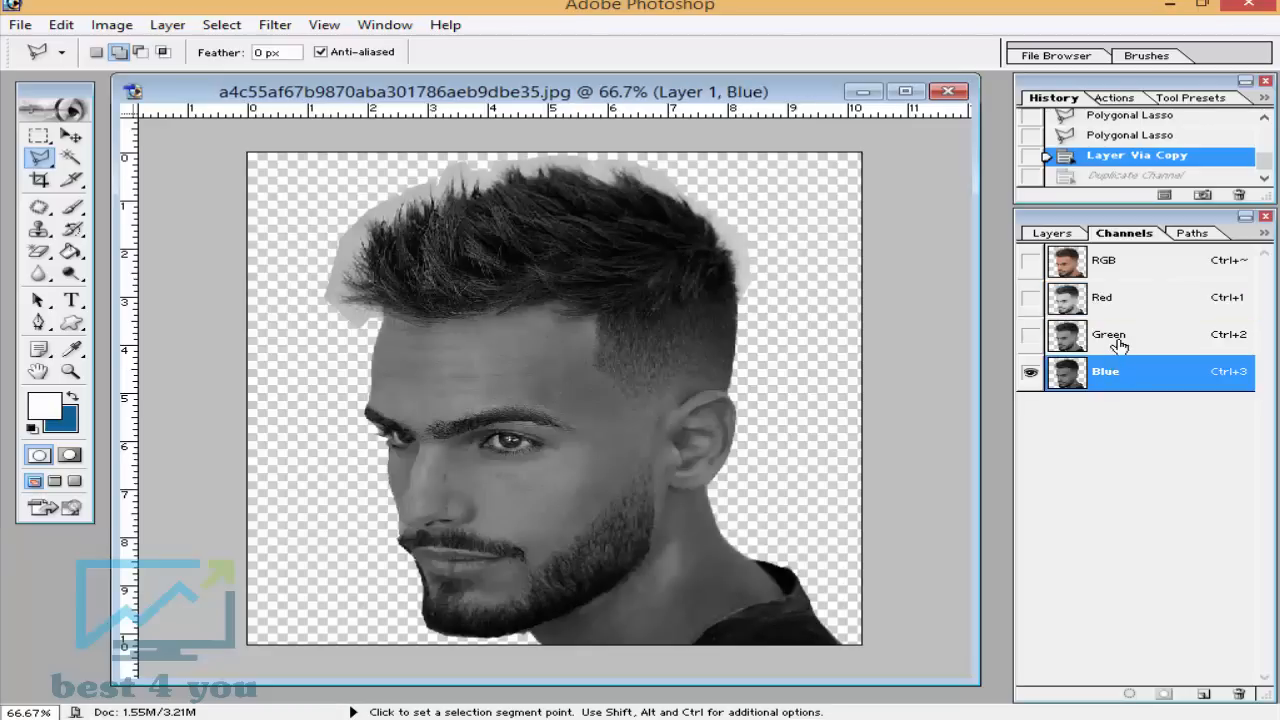
Duplicate the Green channel within the same document under the name Green copy
click(1120, 338)
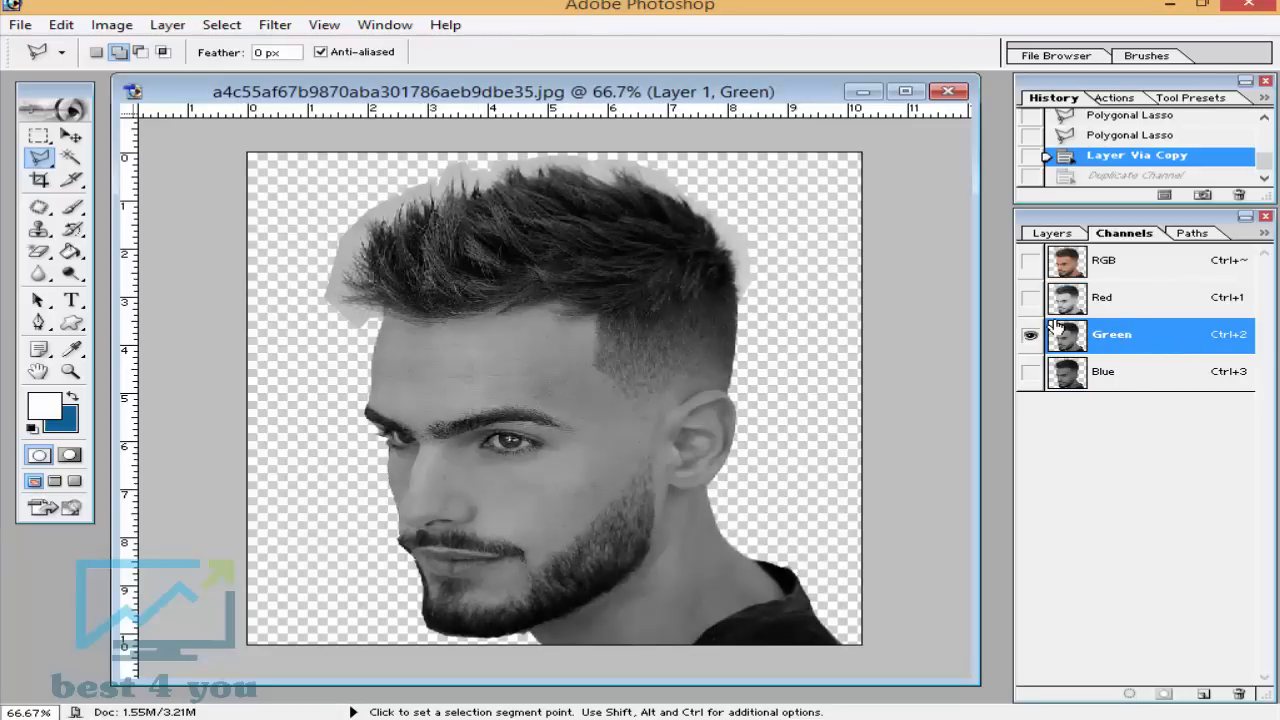
right_click(1137, 337)
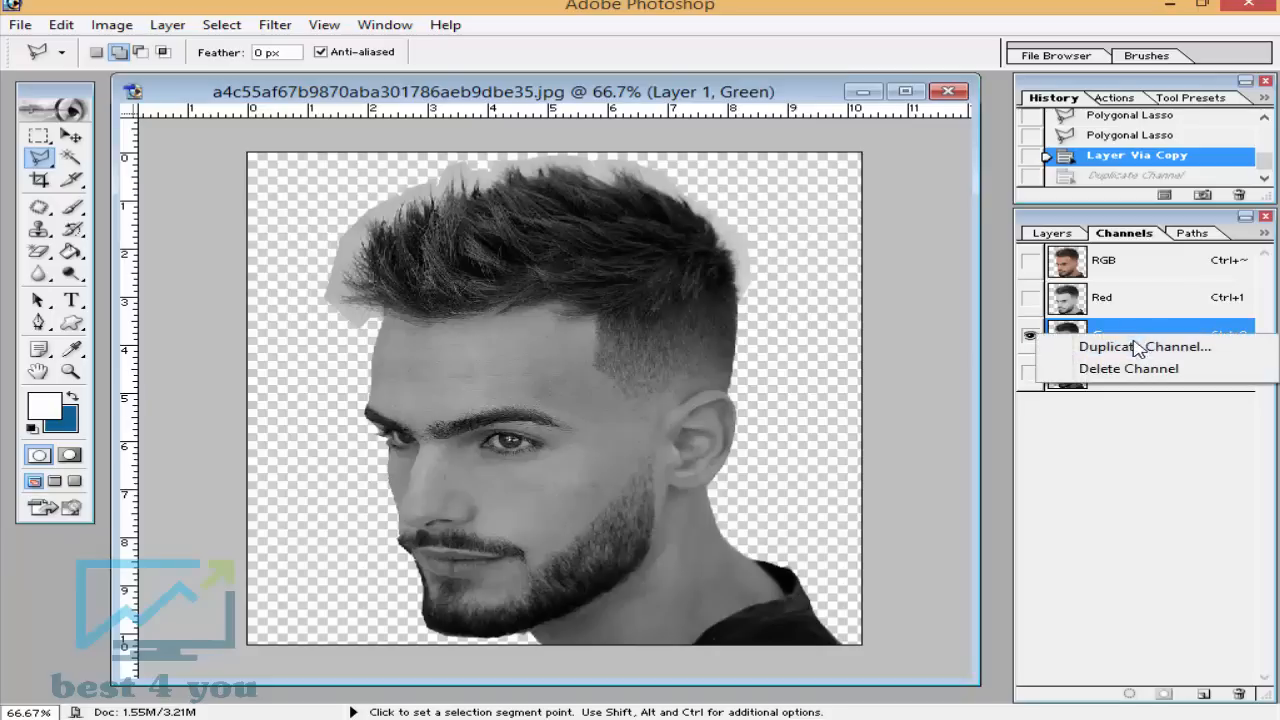
click(1143, 347)
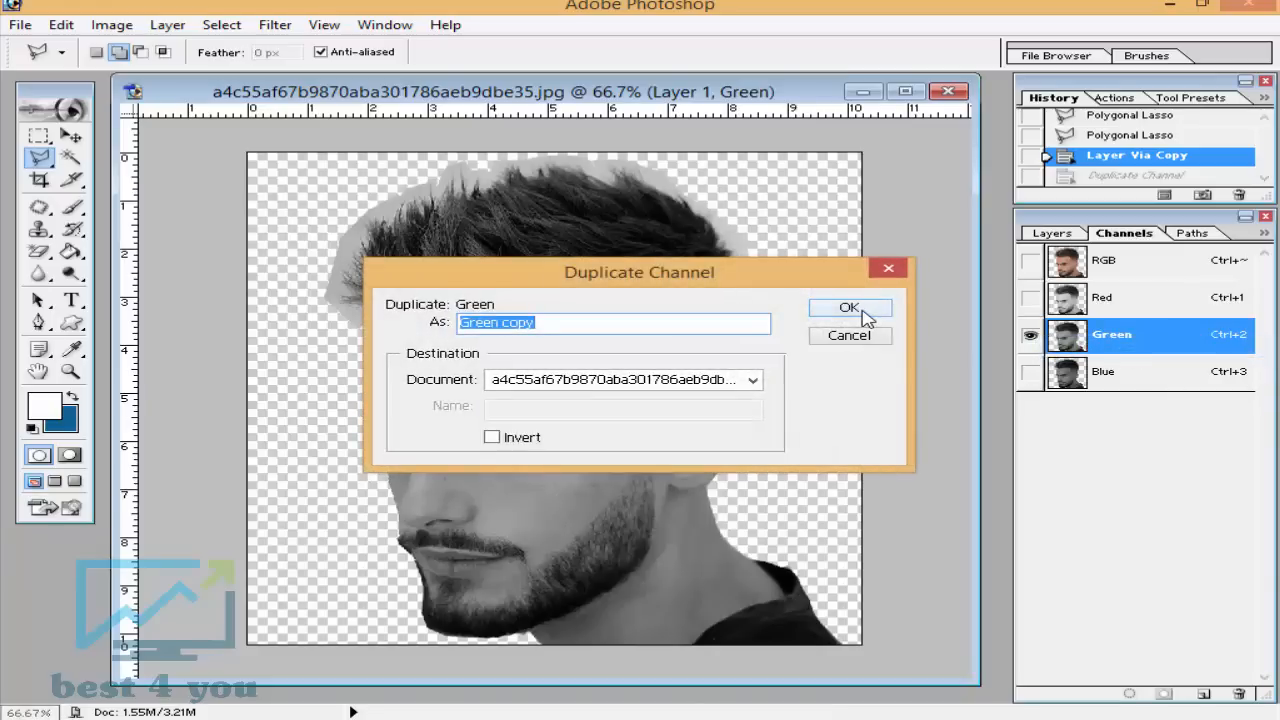
click(849, 308)
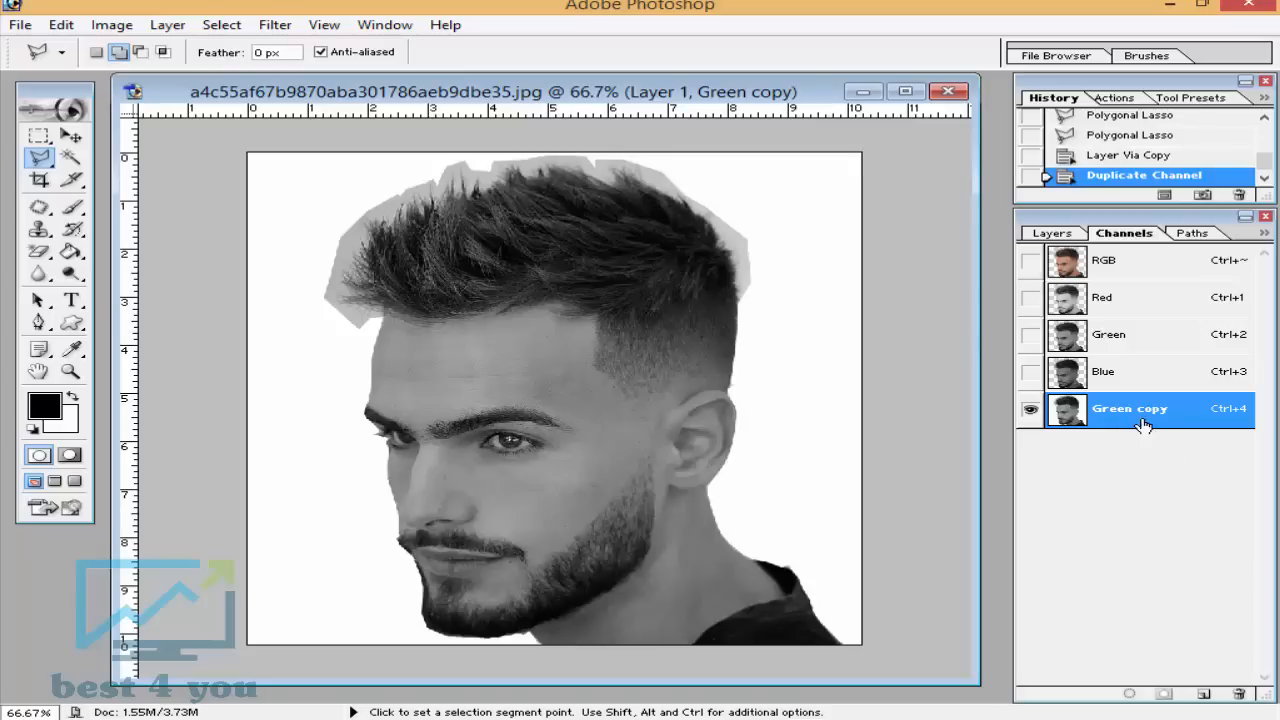
Apply Levels to the Green copy channel with input levels 96, 0.62 and 175 to separate the hair from its surroundings
click(112, 24)
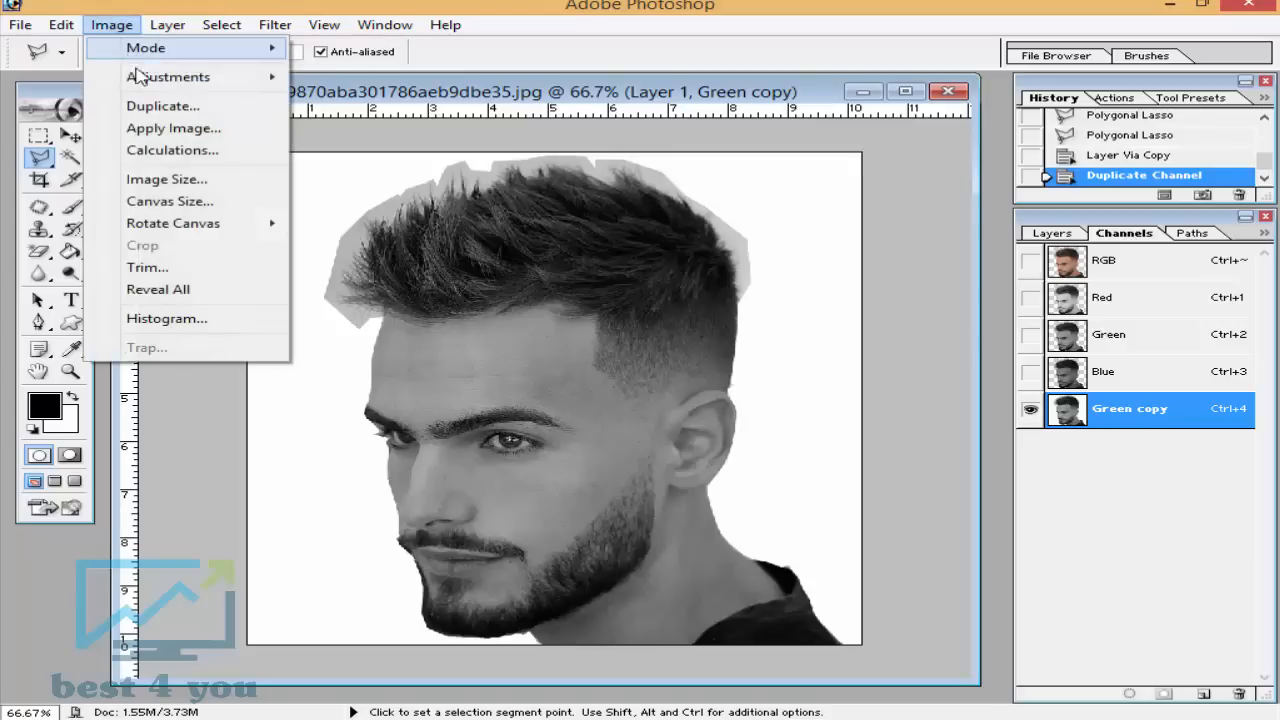
mouse_move(140, 76)
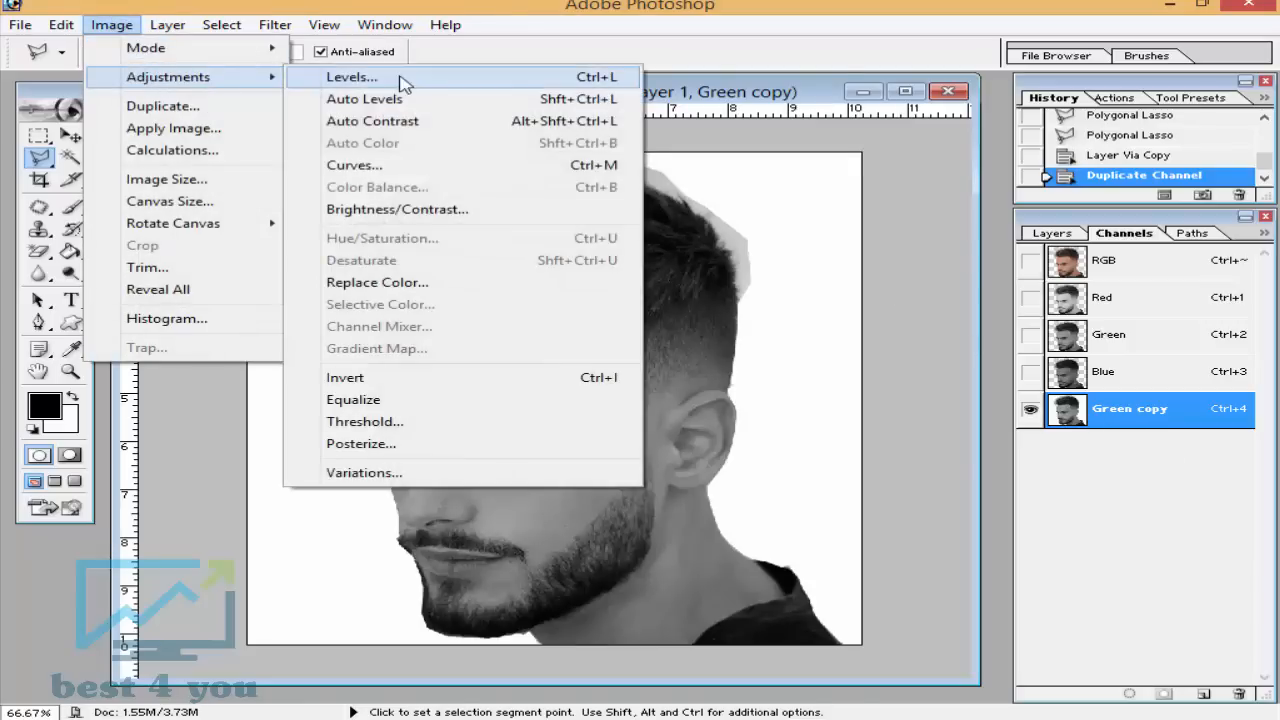
click(476, 84)
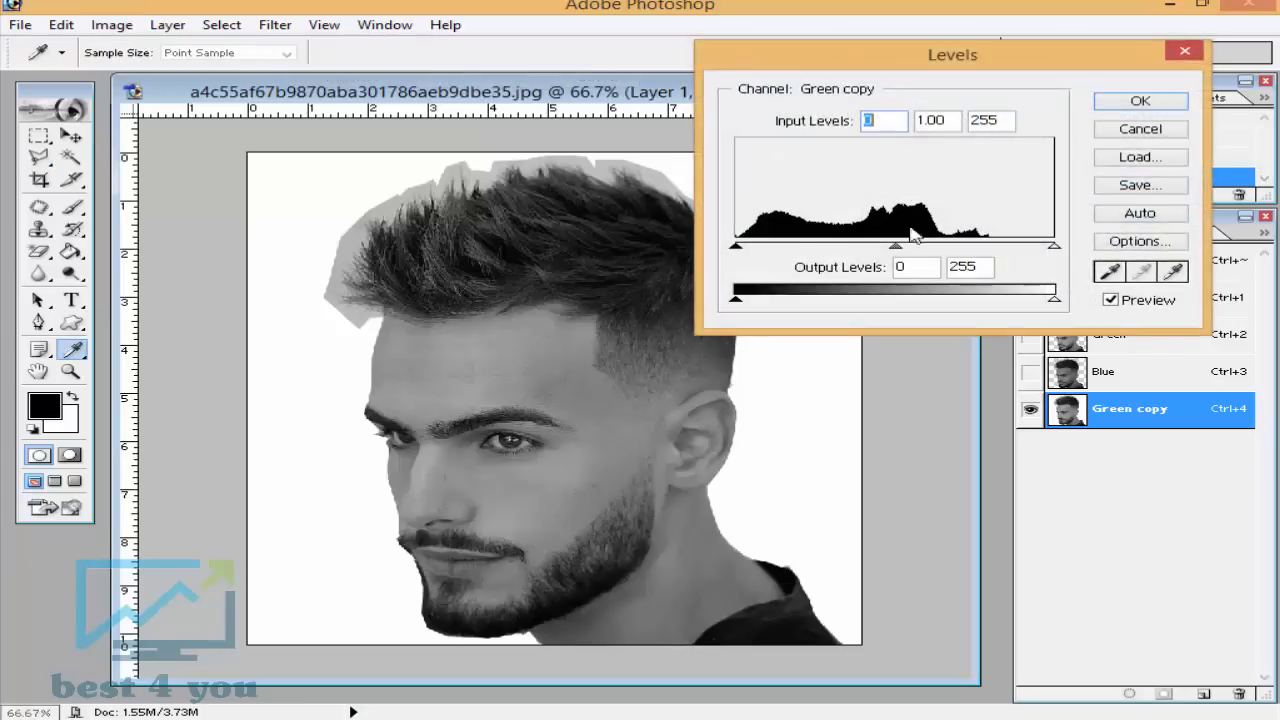
drag(736, 246, 799, 246)
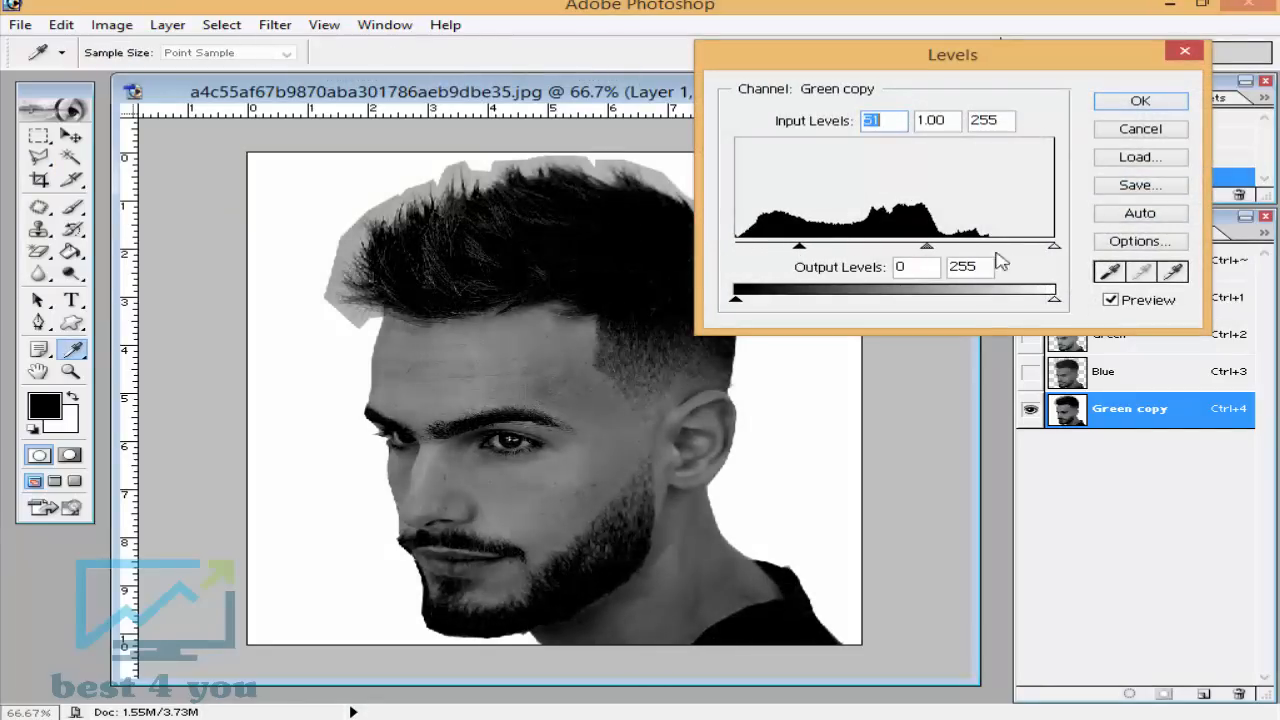
drag(1046, 247, 985, 252)
drag(805, 247, 838, 249)
drag(977, 252, 928, 248)
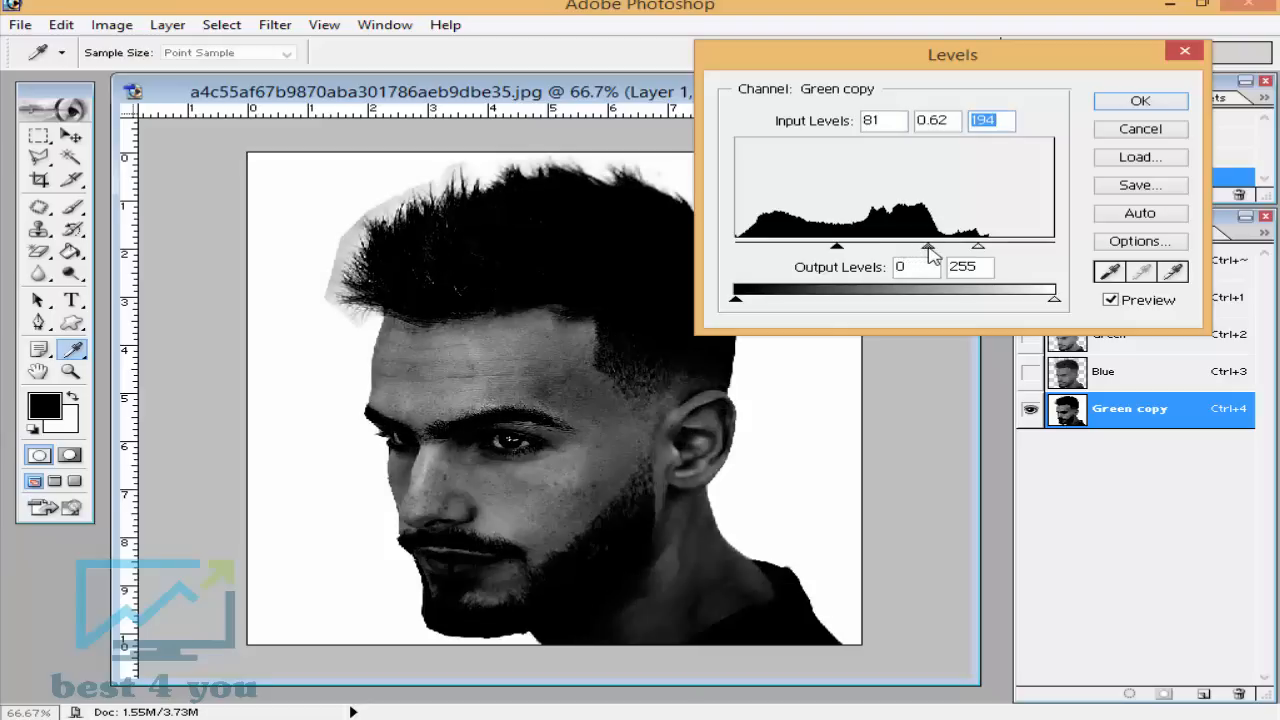
drag(845, 254, 857, 254)
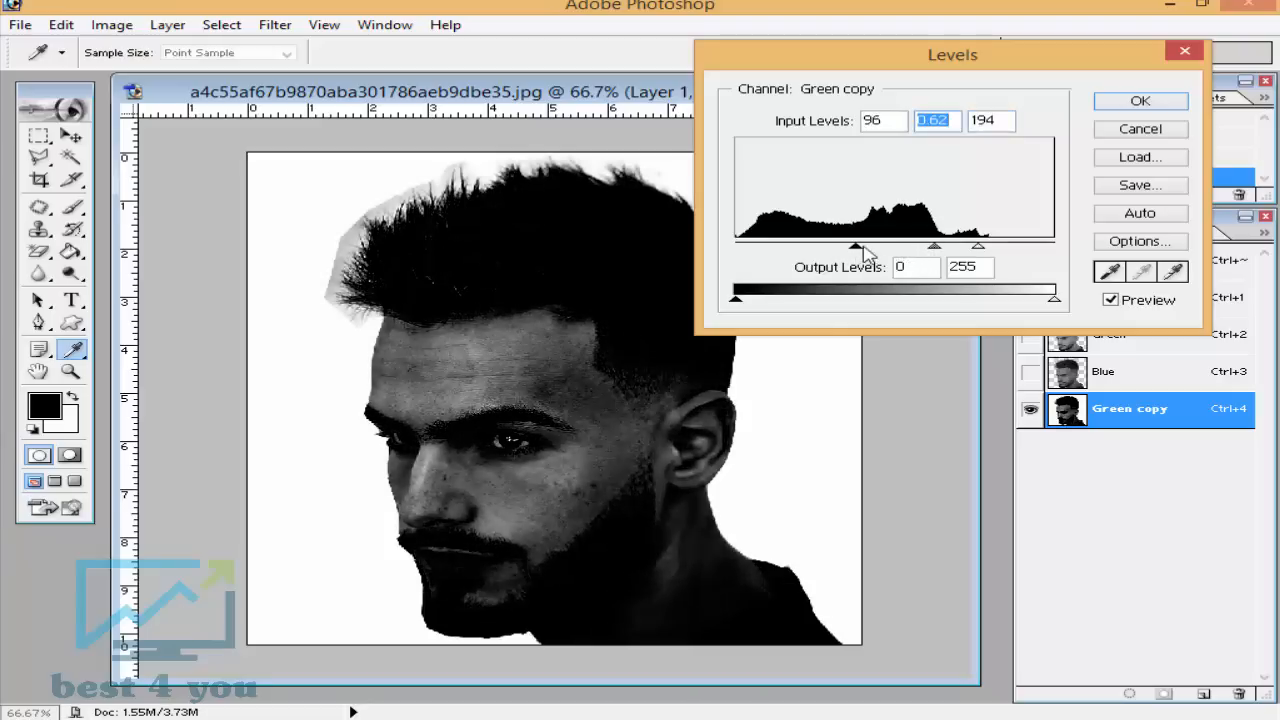
drag(975, 248, 957, 254)
click(955, 250)
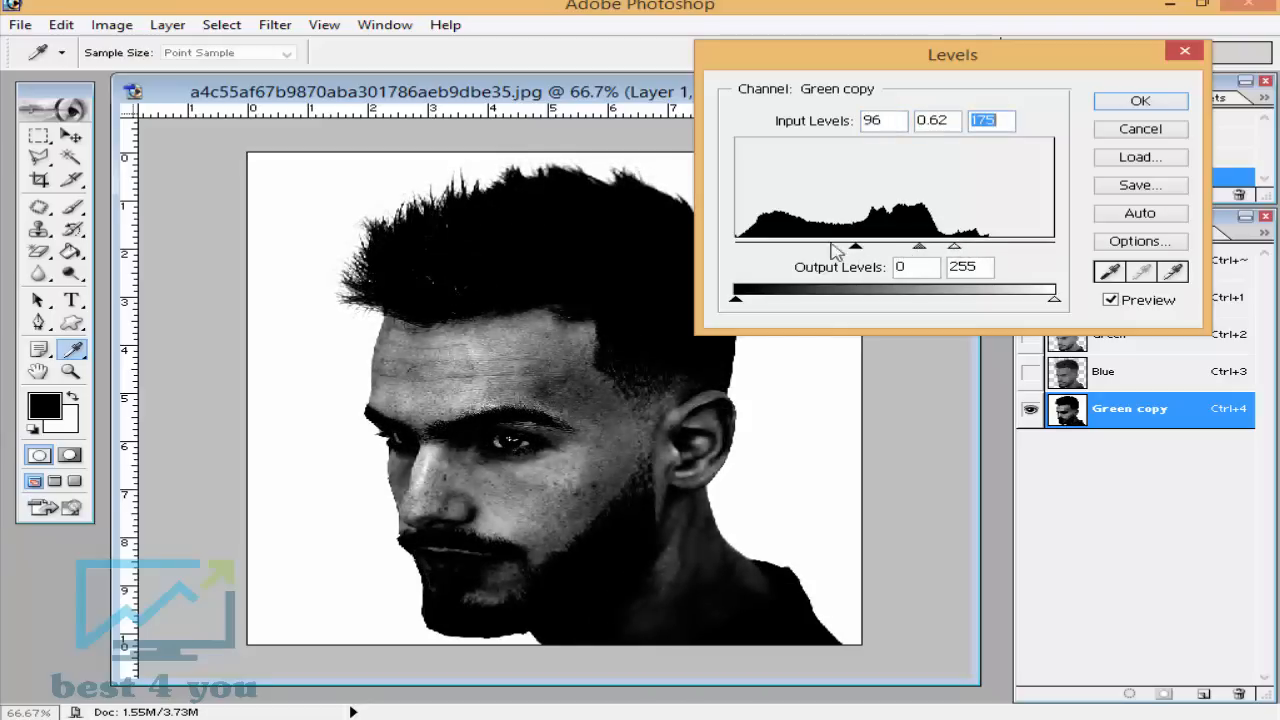
drag(833, 50, 922, 53)
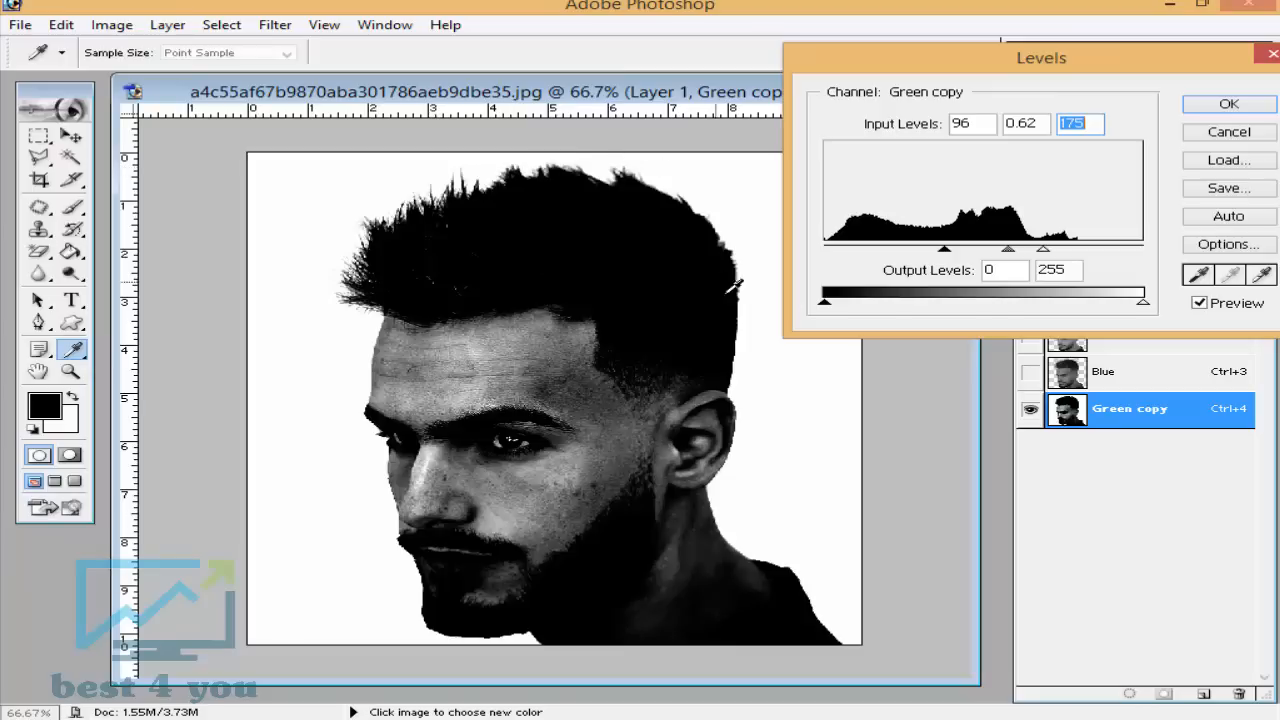
click(1232, 106)
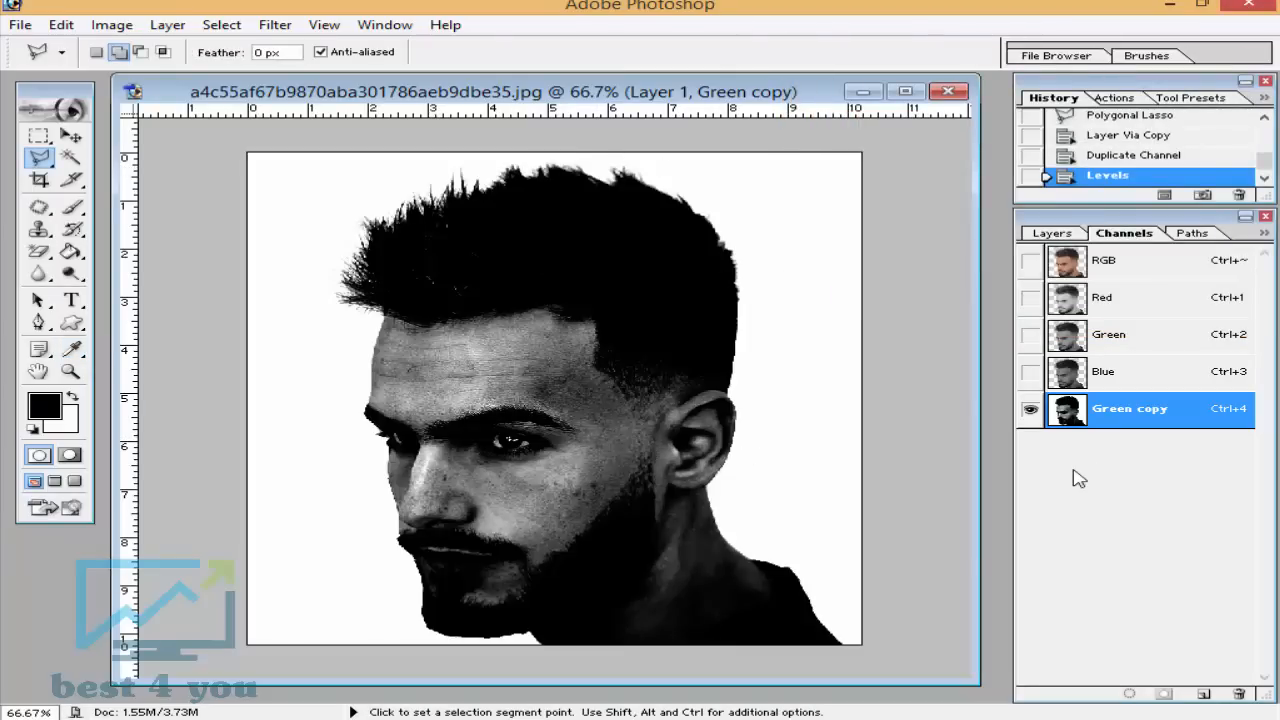
Compare the channel before and after the Levels adjustment, and revert it to the state before Levels
click(1118, 157)
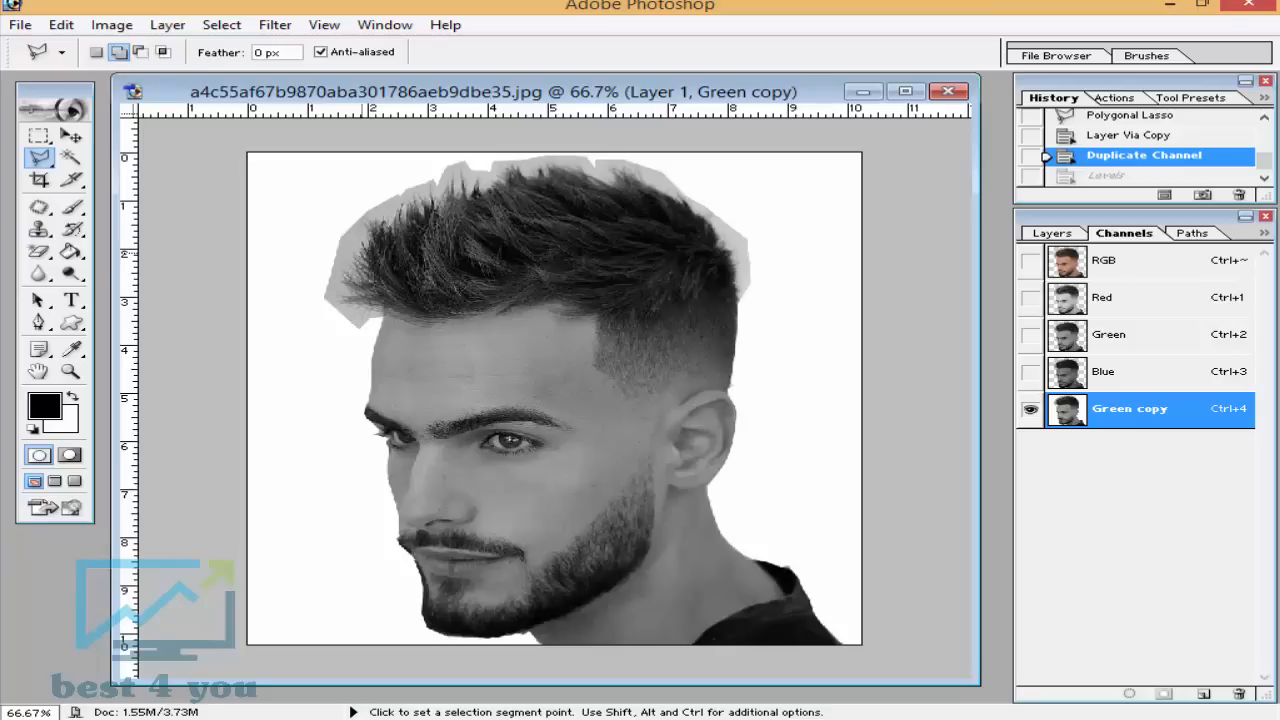
click(1140, 177)
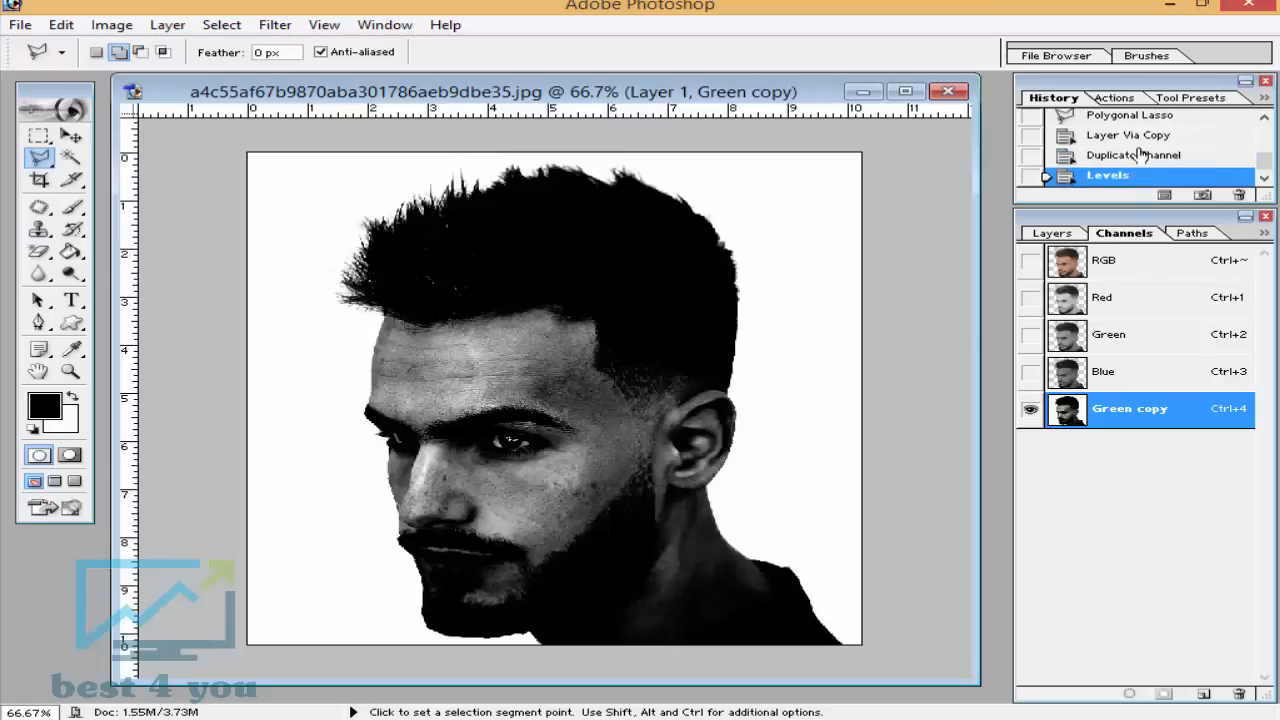
click(1140, 156)
Lighten the grey fringe beside the front hair with the Dodge tool at Midtones and 50% exposure, reverting the last strokes
click(75, 275)
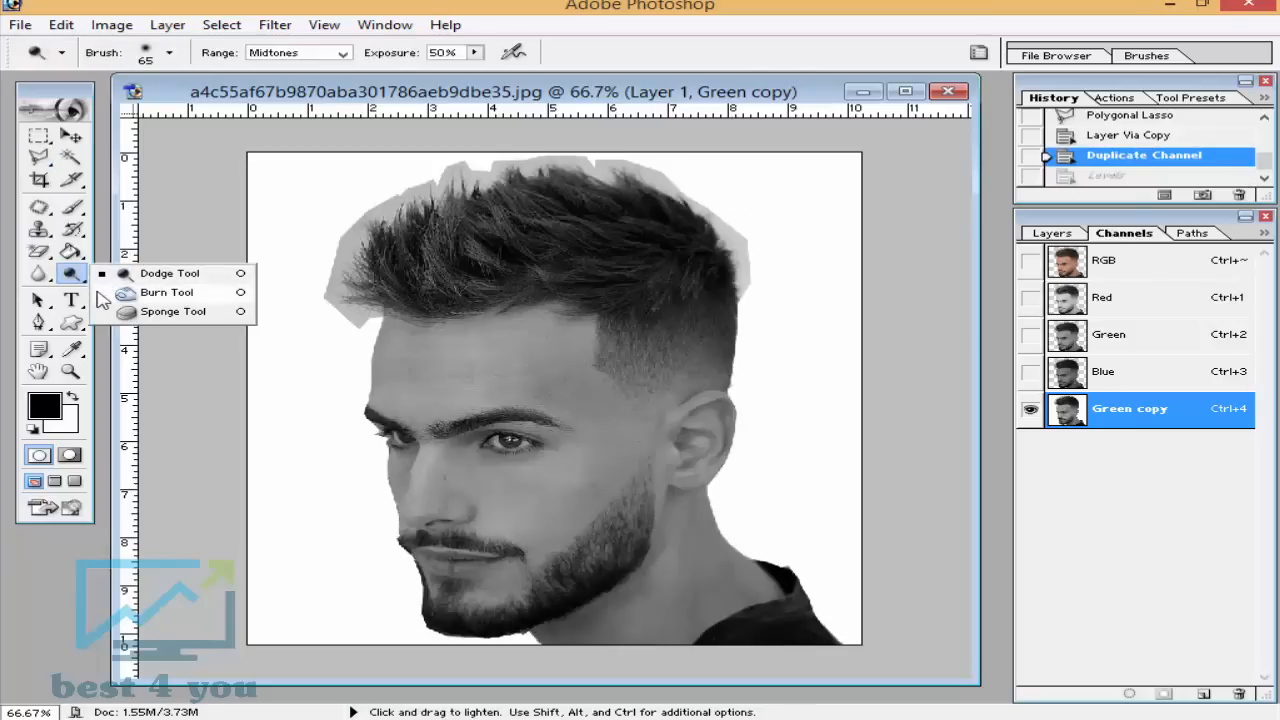
click(150, 274)
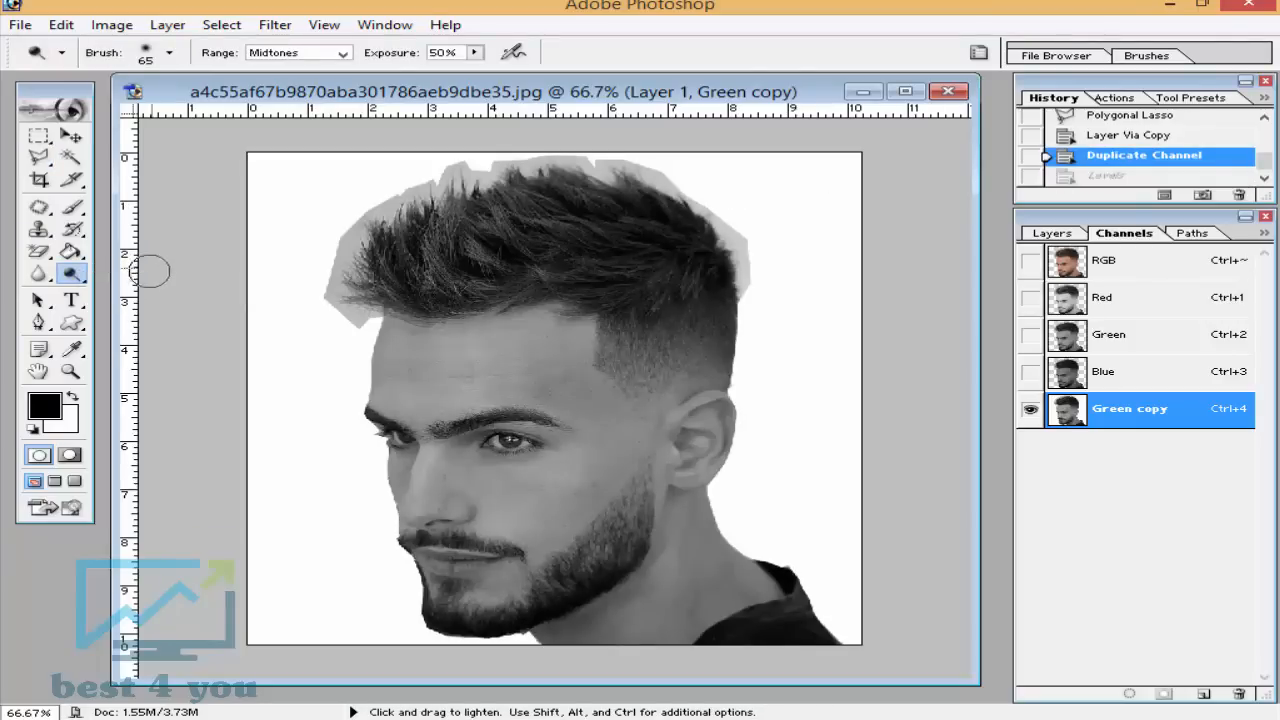
drag(325, 268, 362, 316)
click(336, 283)
click(338, 285)
click(338, 284)
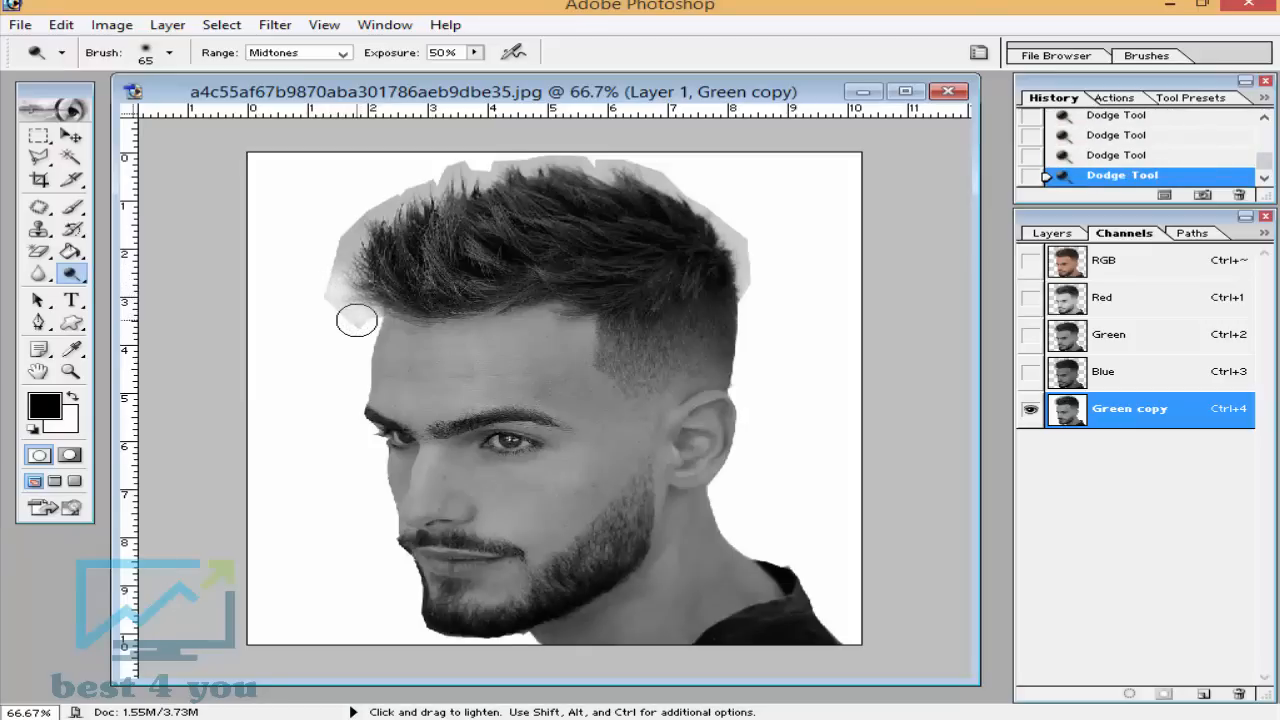
scroll(1160, 165, up, 8)
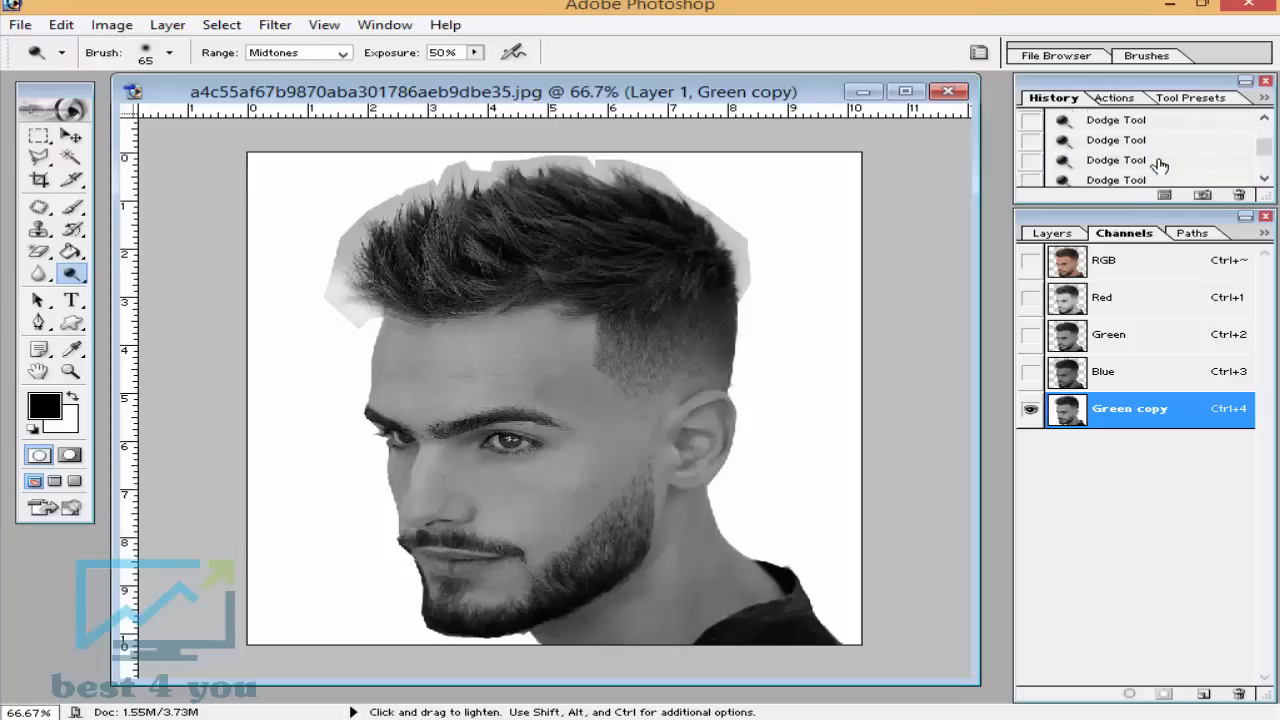
click(1158, 160)
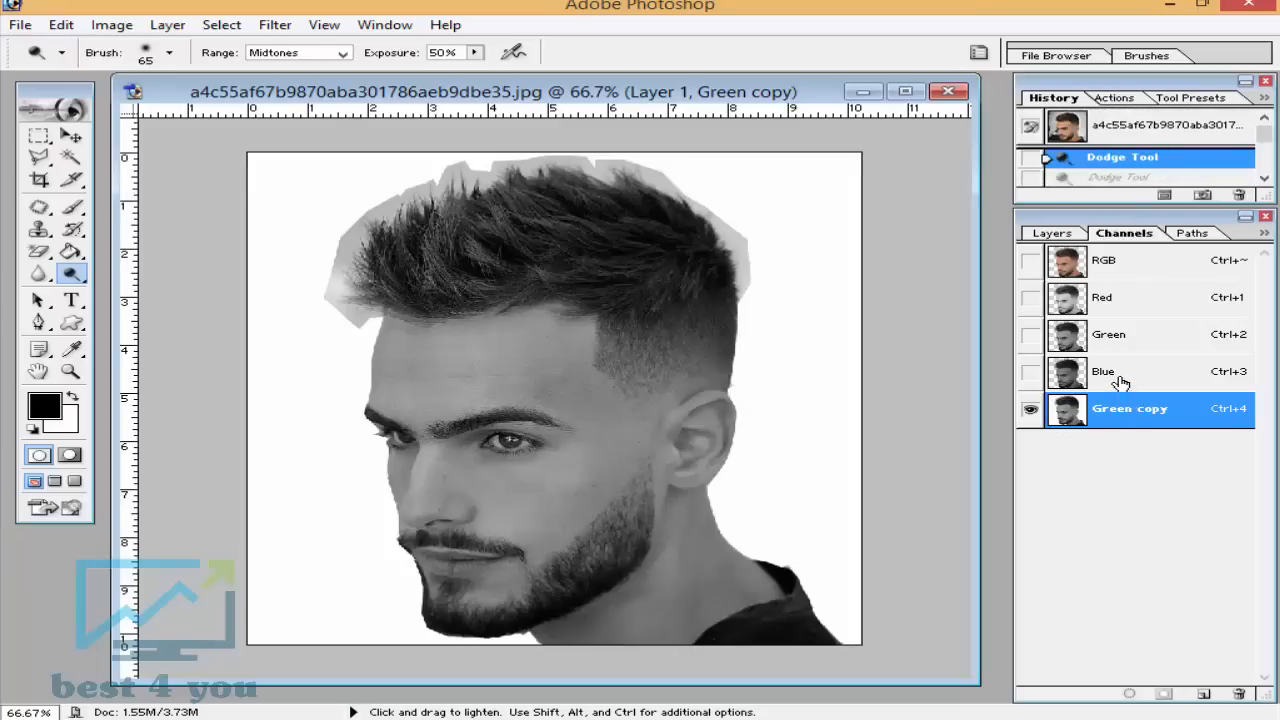
Apply Levels to the Green copy channel with black input 105 and white input 169, adjusting the midtones to keep the hair edge crisp
click(112, 24)
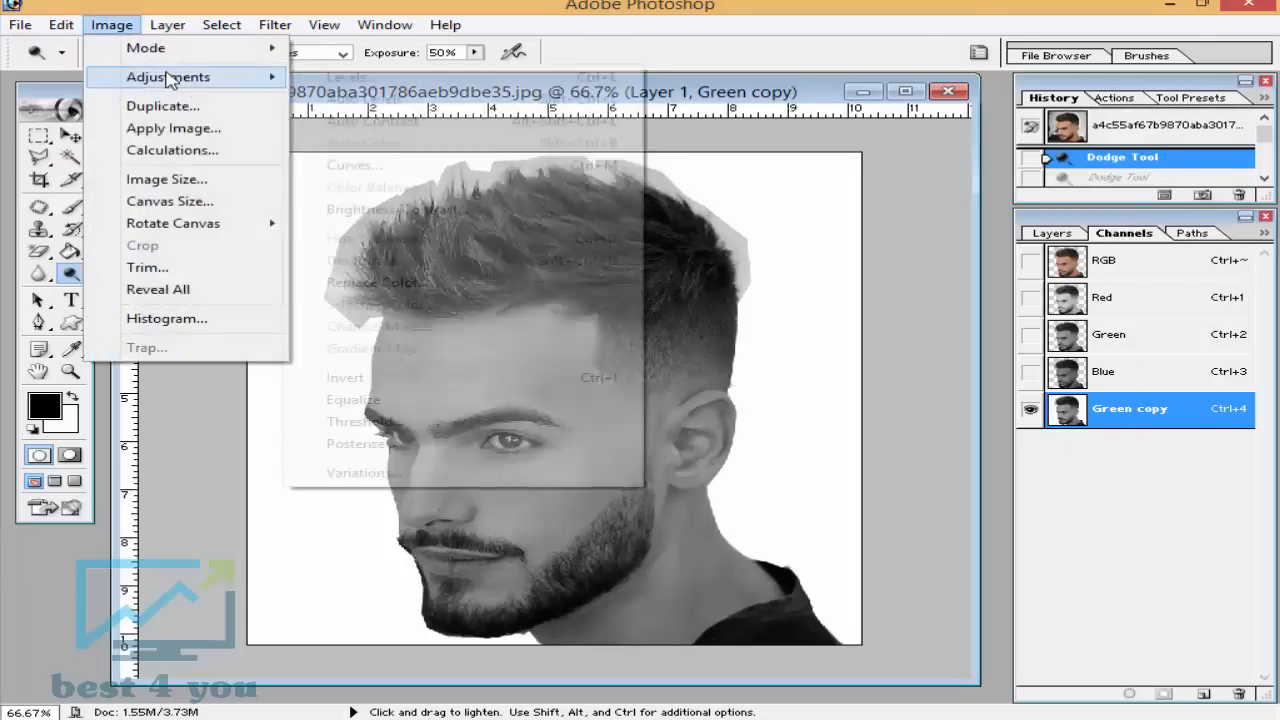
mouse_move(200, 74)
click(357, 77)
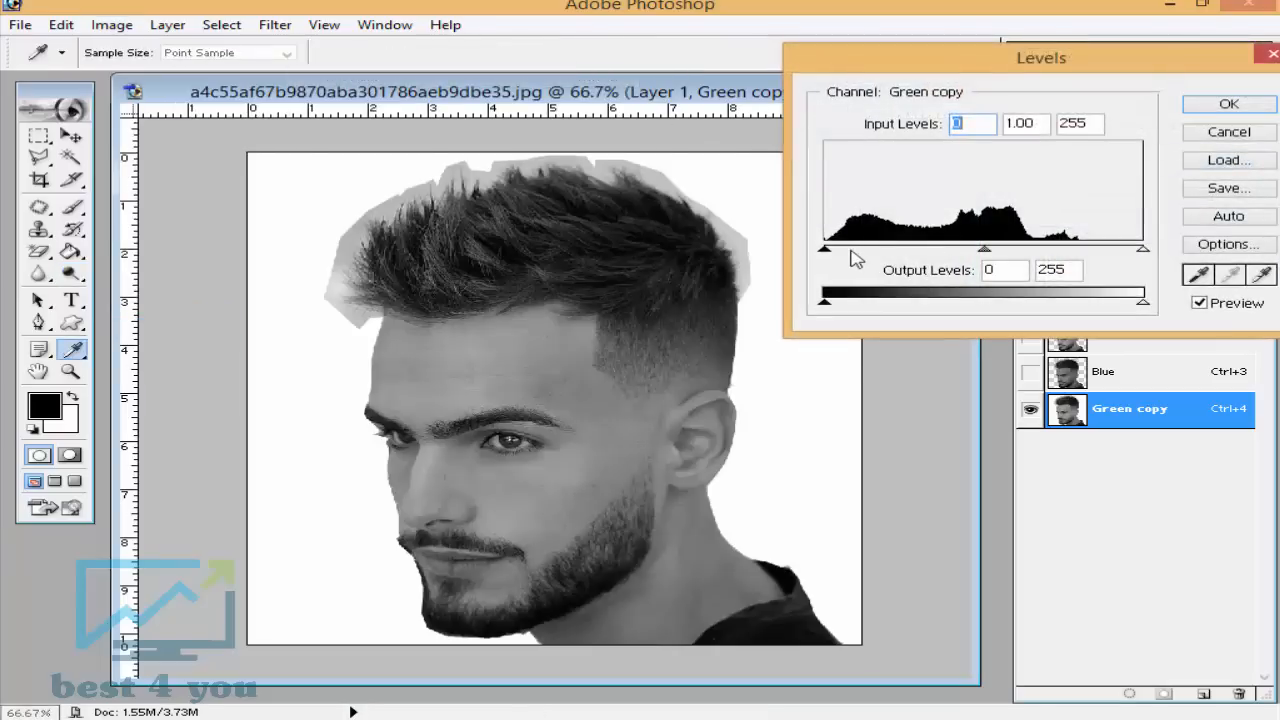
drag(836, 259, 909, 258)
drag(1136, 252, 1063, 252)
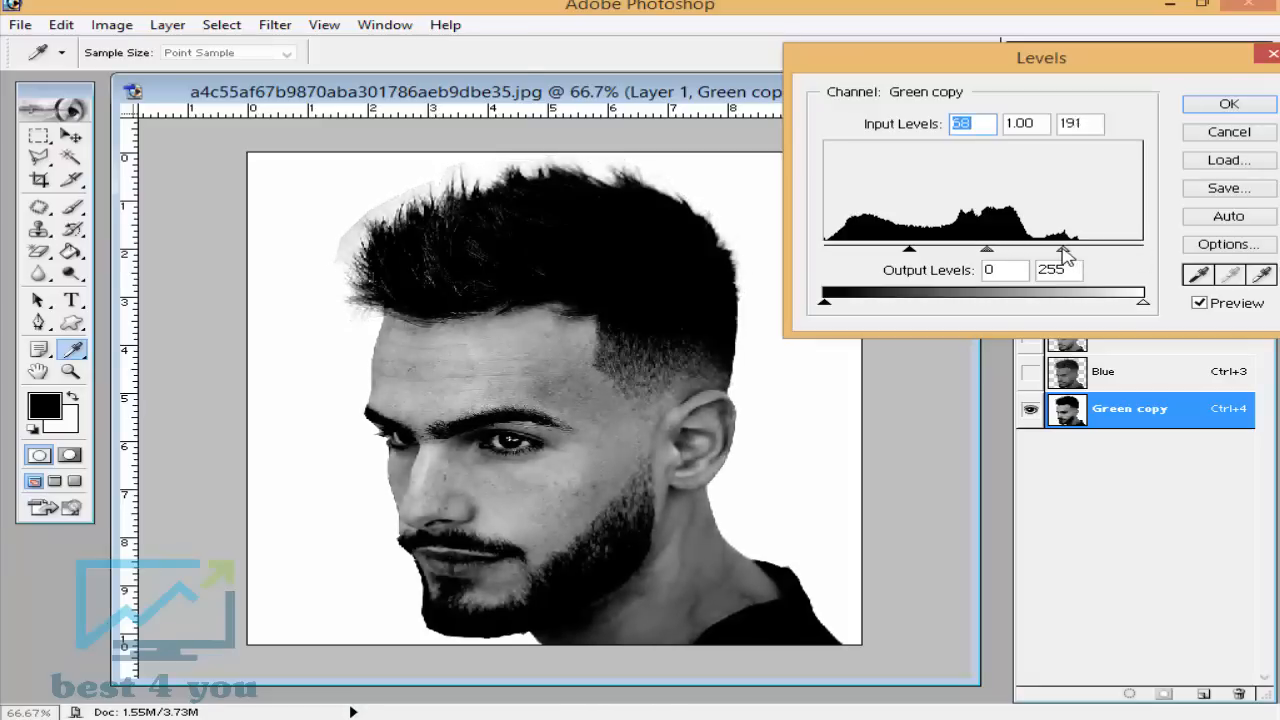
drag(913, 251, 952, 251)
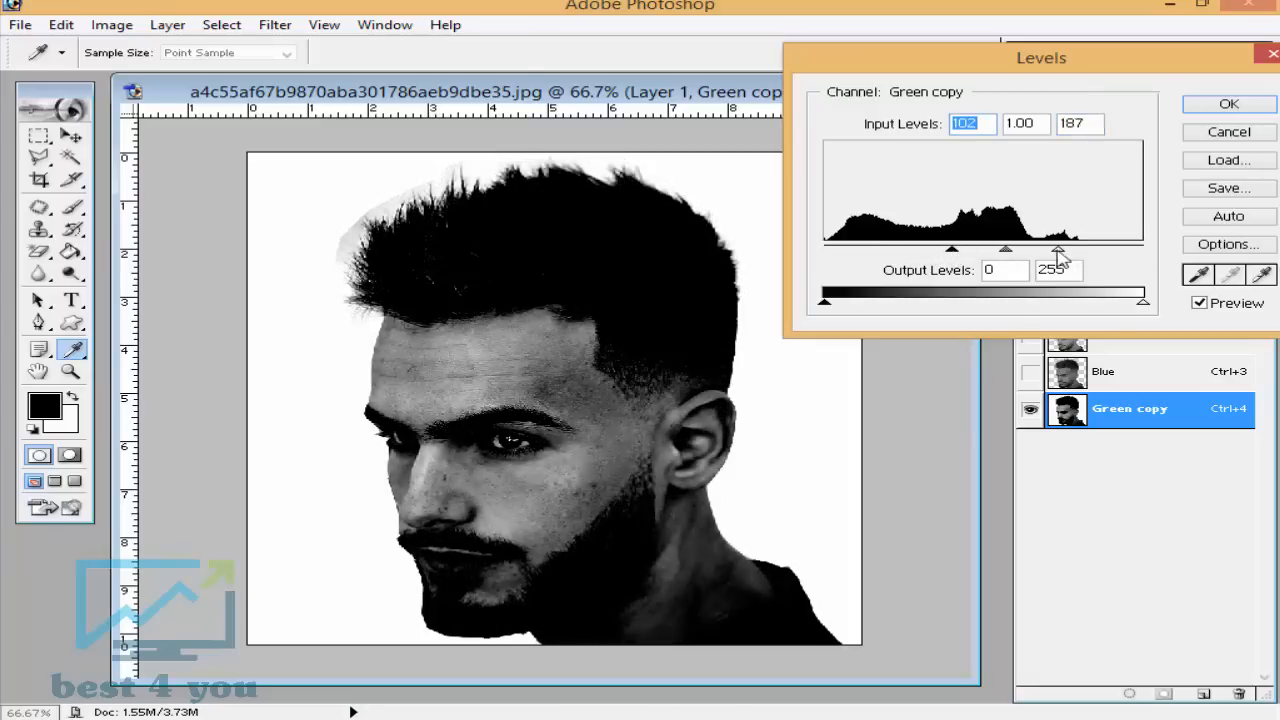
drag(1062, 258, 1037, 252)
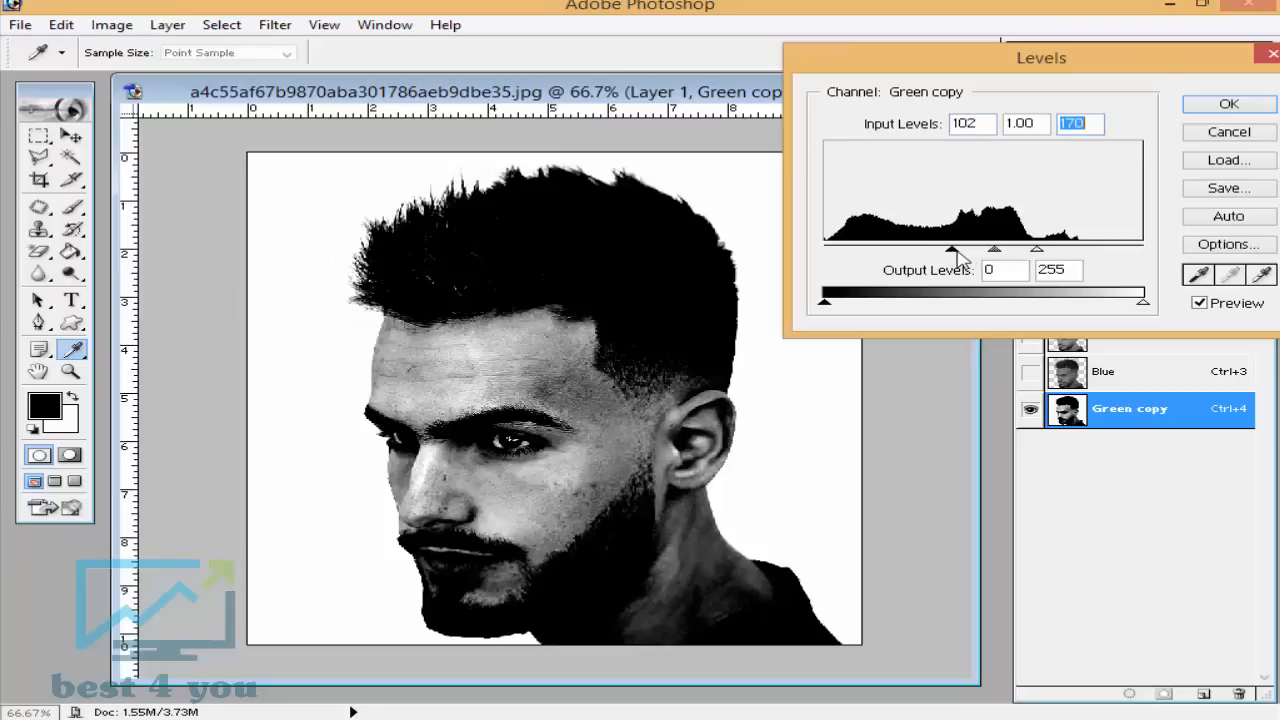
drag(957, 254, 1006, 251)
mouse_move(1036, 251)
mouse_down()
mouse_move(934, 258)
mouse_move(1054, 252)
mouse_up()
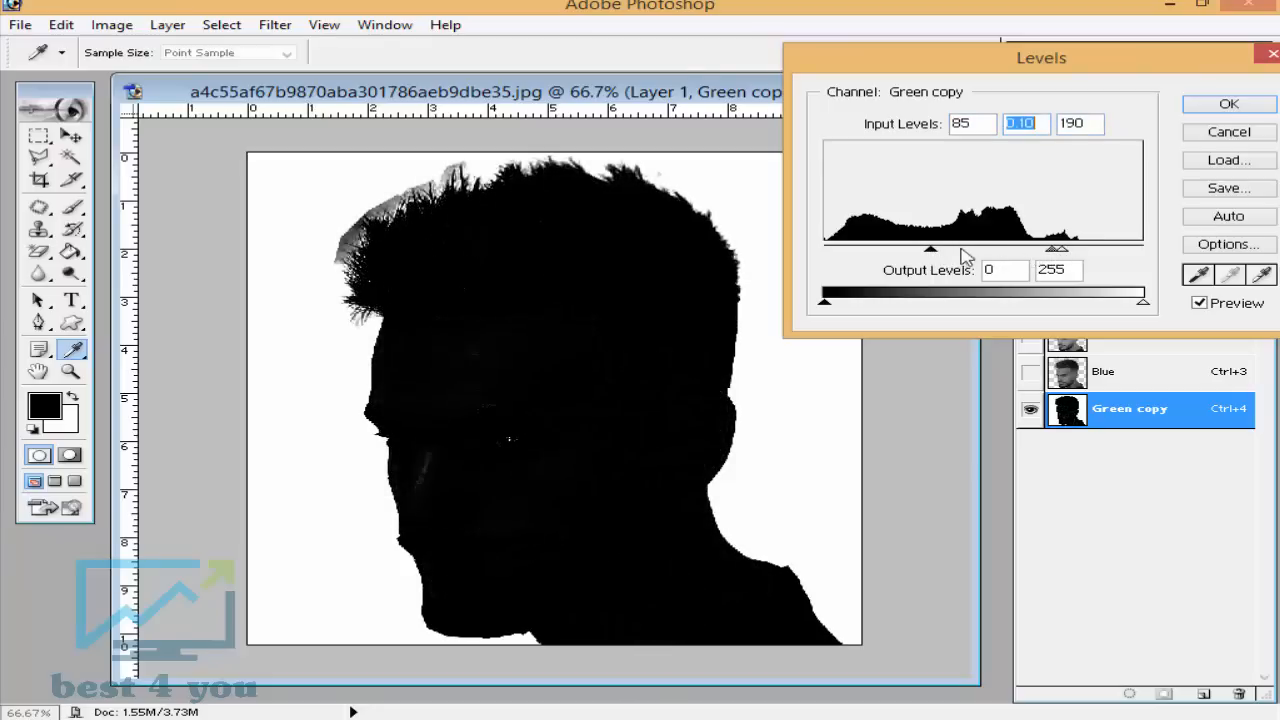
drag(936, 249, 956, 250)
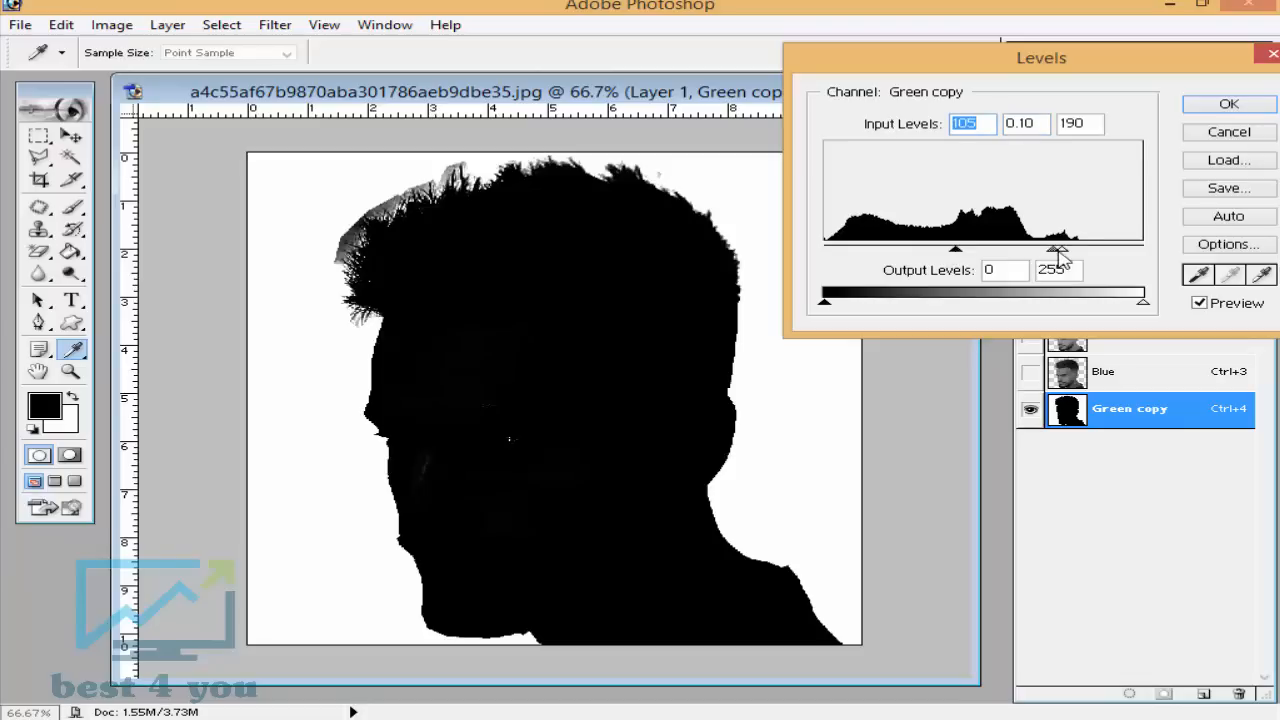
drag(1058, 251, 1036, 252)
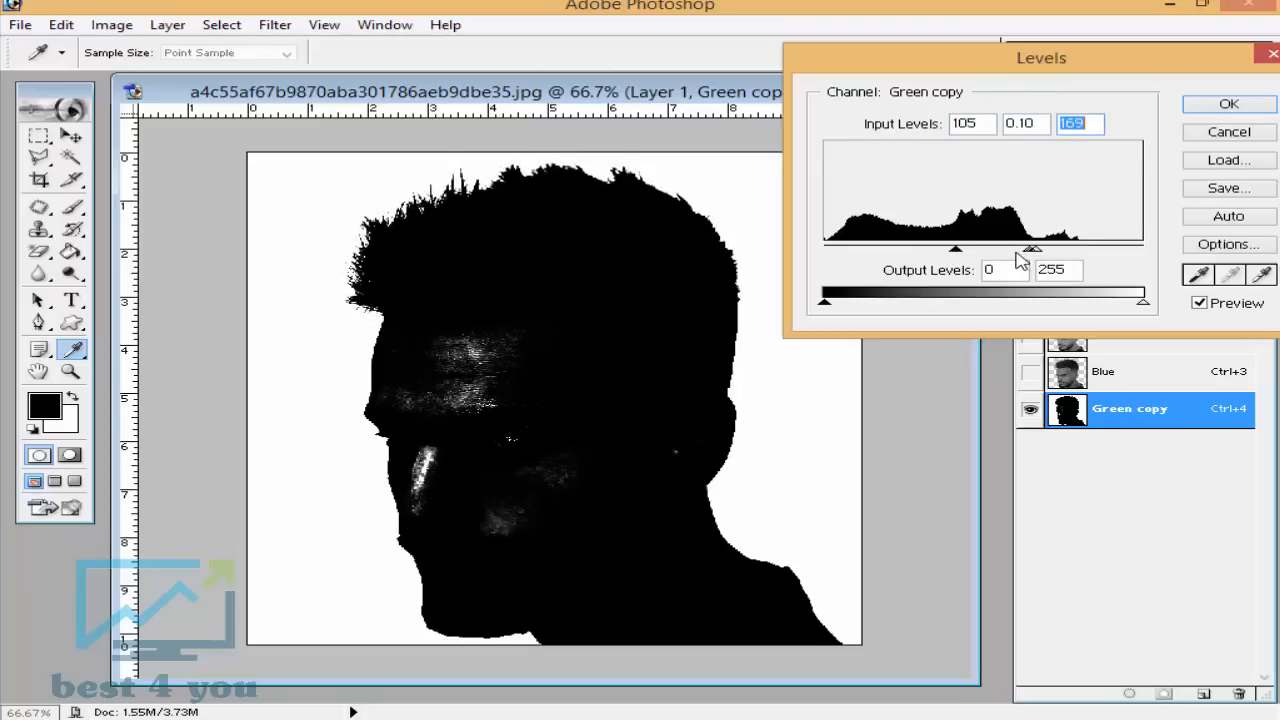
mouse_move(1032, 250)
mouse_down()
mouse_move(997, 250)
mouse_move(1018, 257)
mouse_move(1008, 253)
mouse_up()
click(1225, 106)
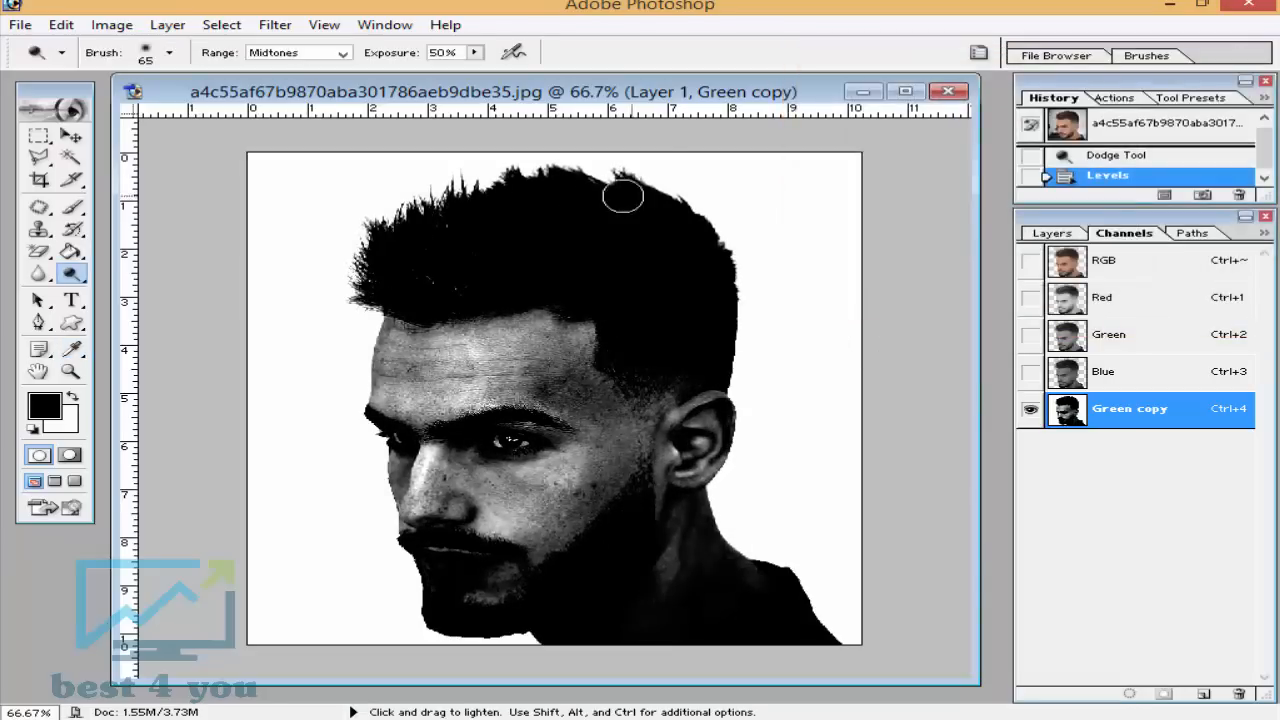
Inspect the hairline and forehead edge of the Green copy channel up close
key(ctrl+plus)
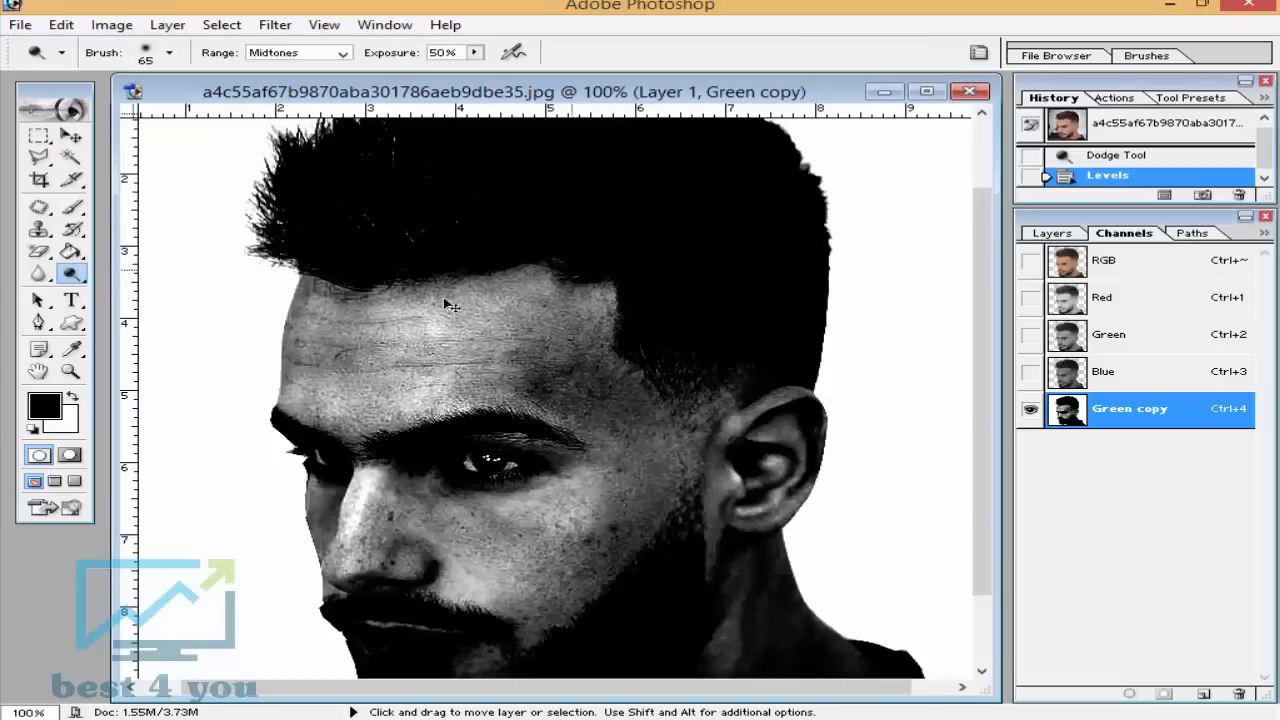
key(ctrl+plus)
scroll(342, 268, left, 5)
scroll(357, 286, up, 5)
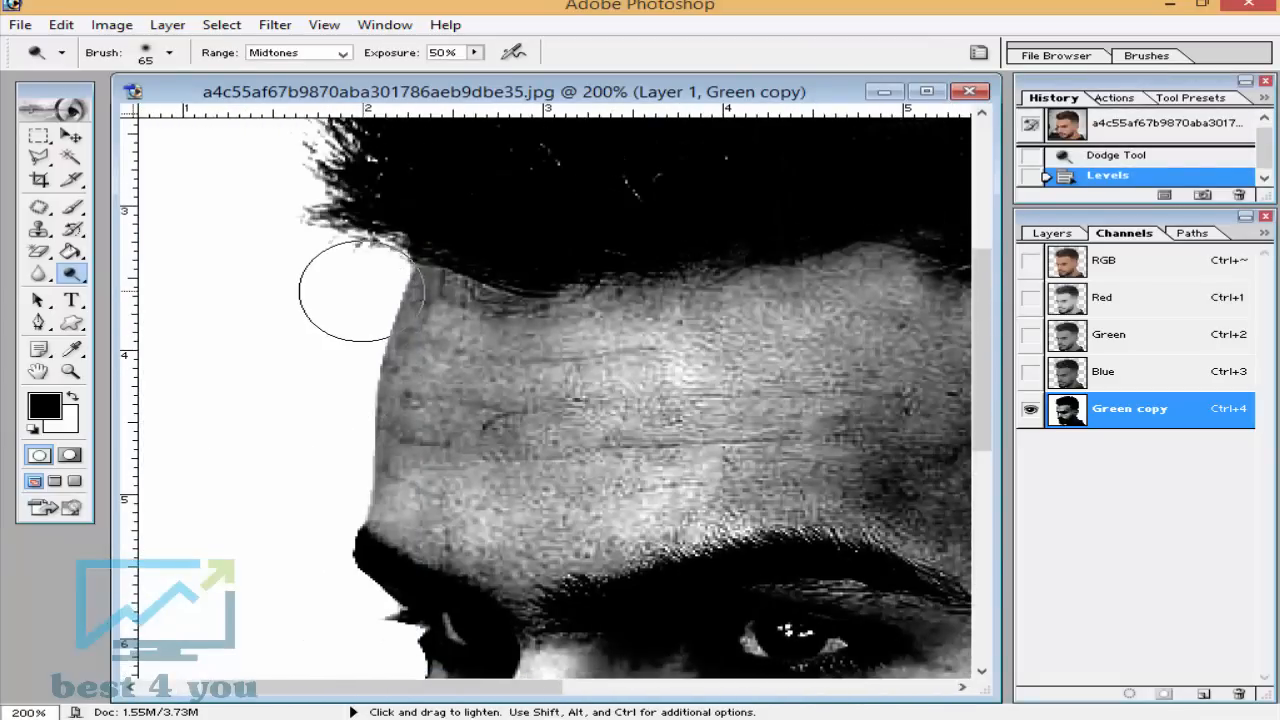
key(ctrl+minus)
key(ctrl+minus)
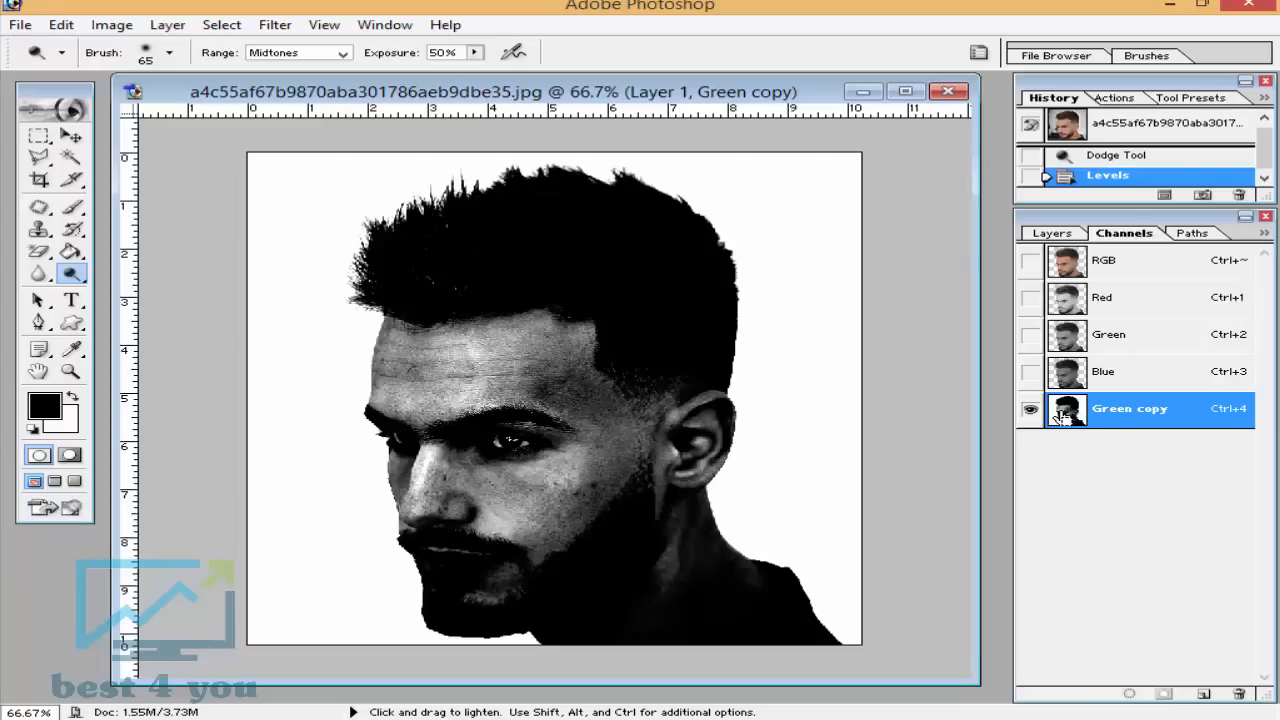
Try loading the Green copy channel as a selection, and deselect it
ctrl+click(1062, 418)
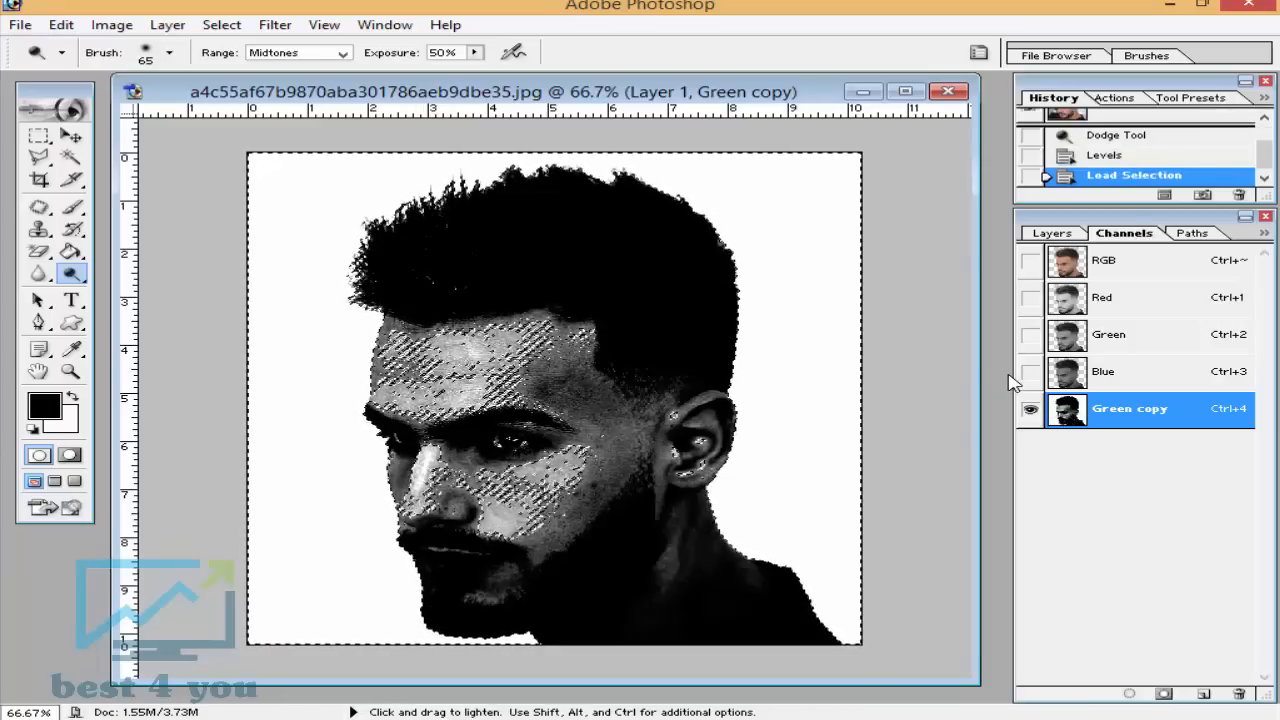
key(ctrl+d)
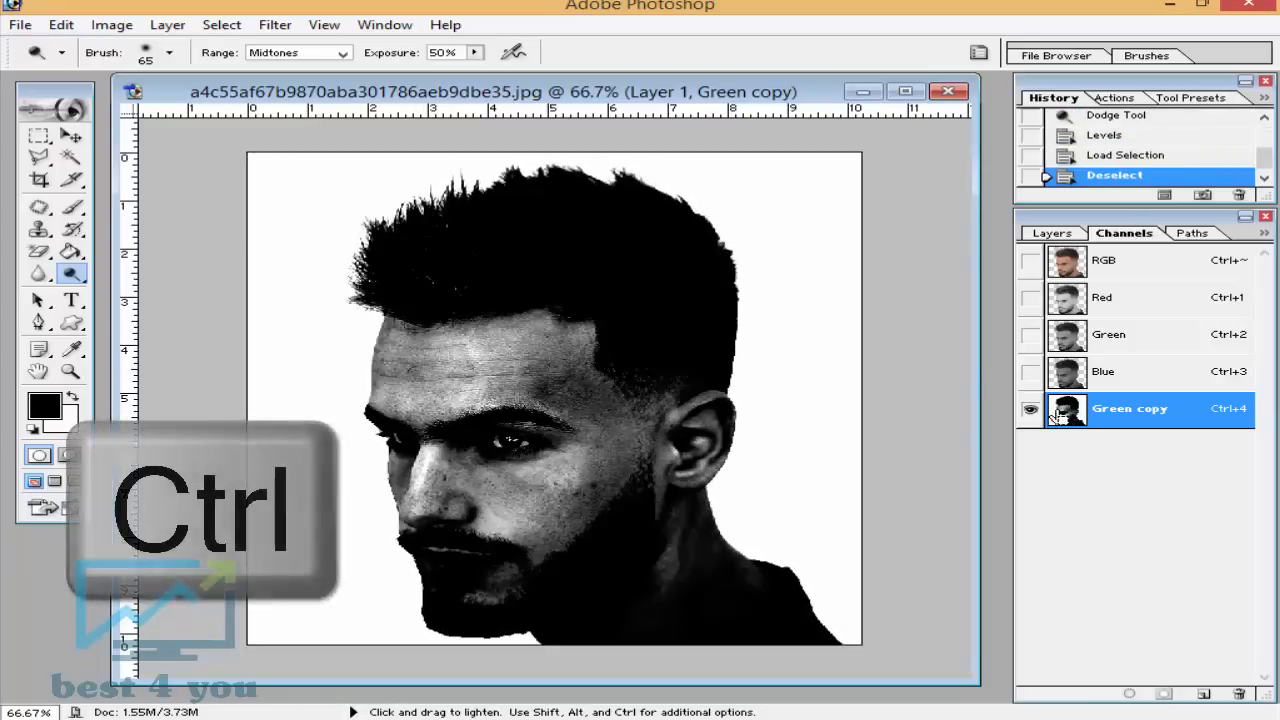
ctrl+click(1062, 416)
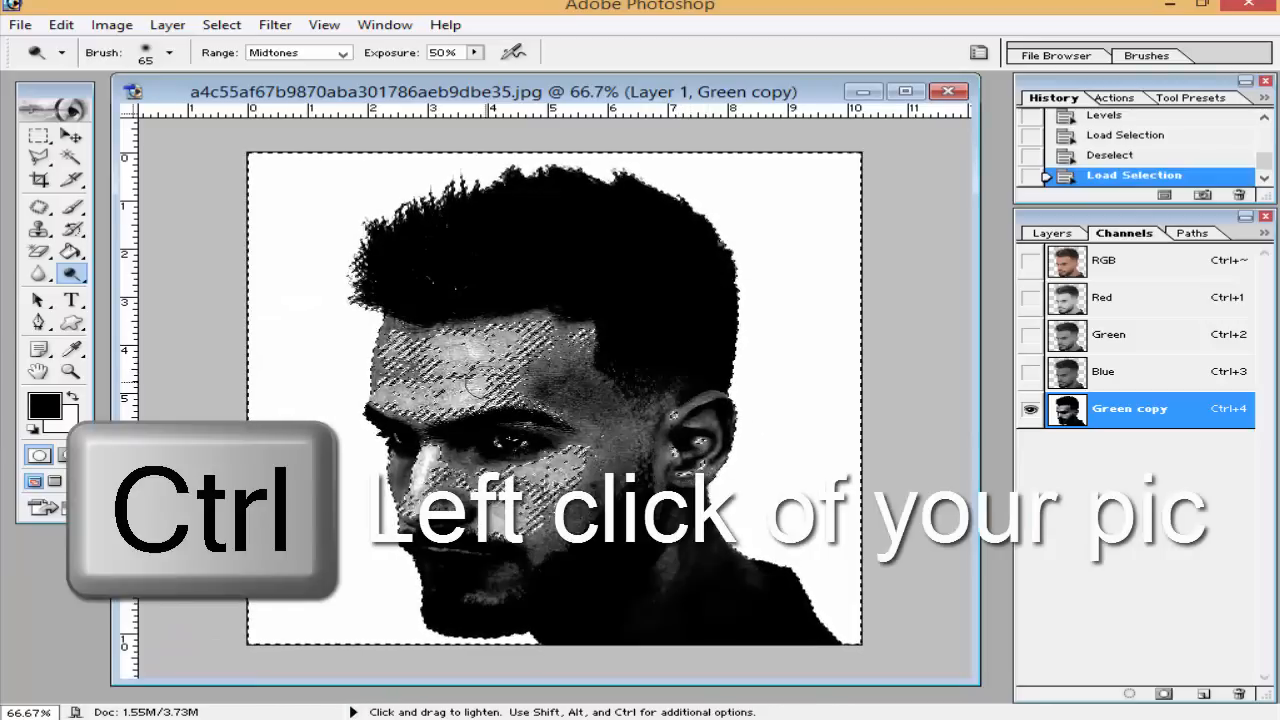
key(ctrl+d)
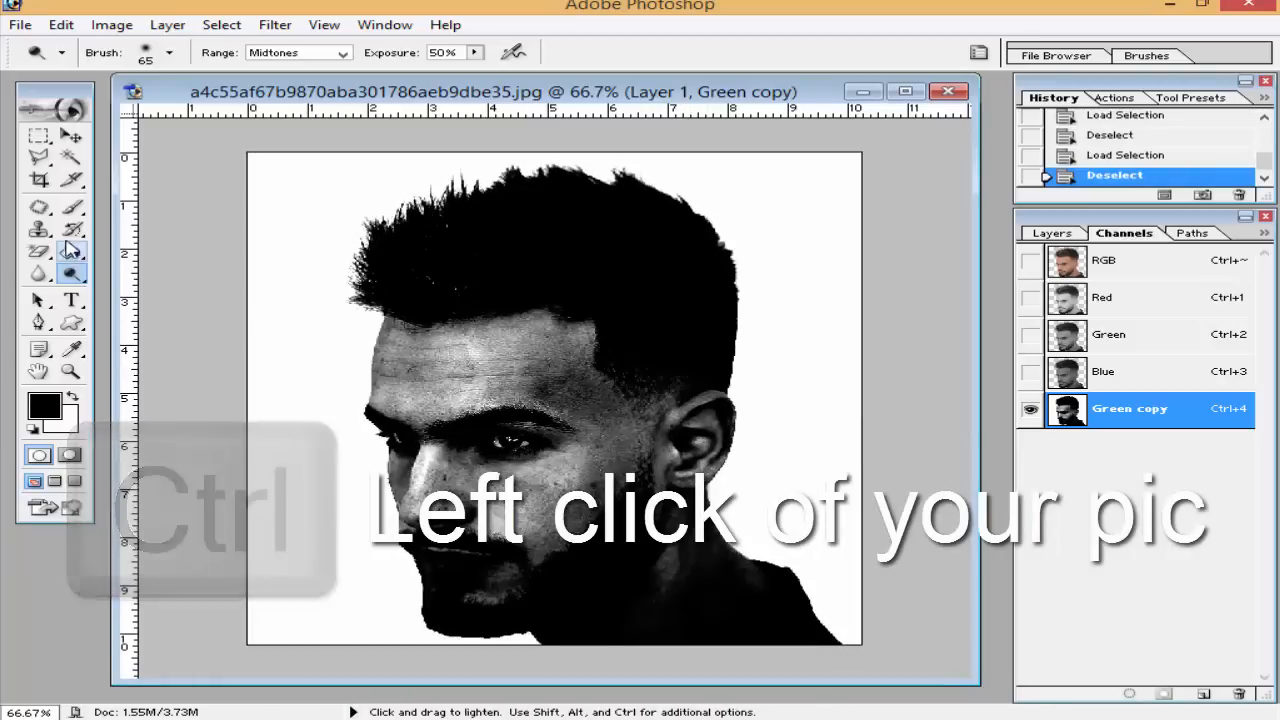
Paint over the man's face, ear and beard in black on the Green copy channel with the 61 px Brush at 100% opacity
click(74, 208)
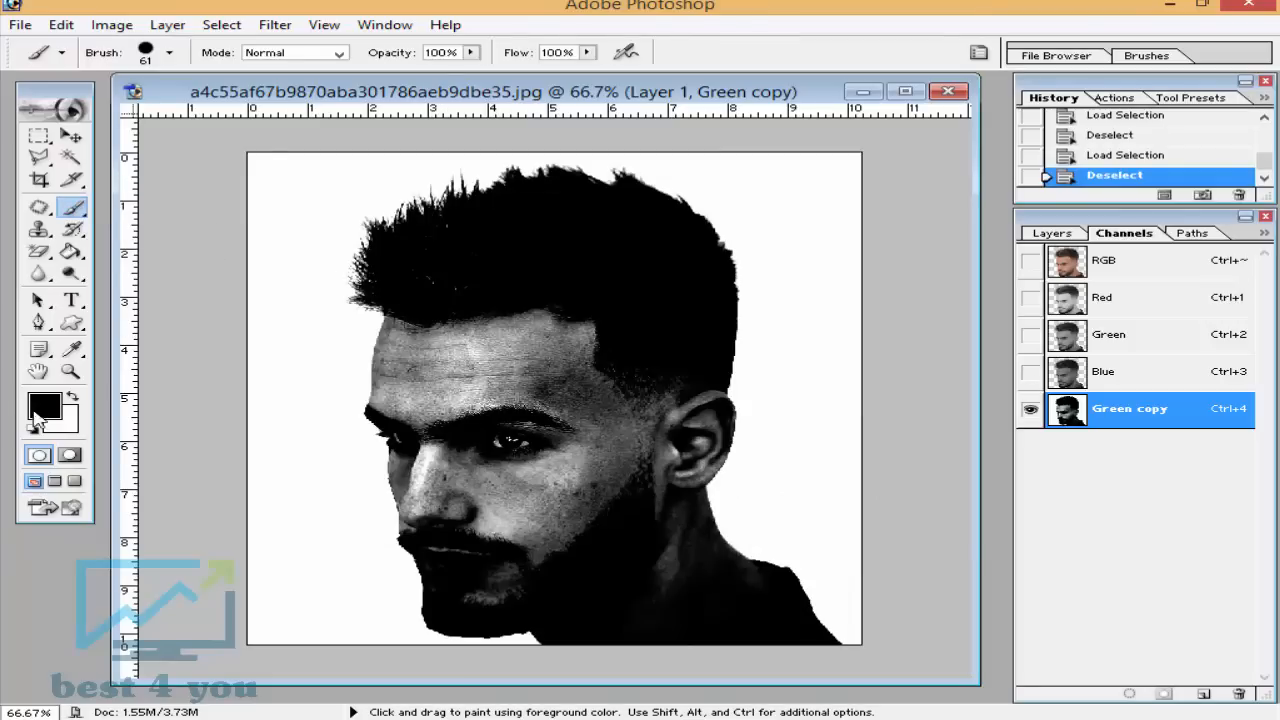
mouse_move(560, 354)
mouse_down()
mouse_move(548, 311)
mouse_move(529, 315)
mouse_move(624, 449)
mouse_move(665, 435)
mouse_move(673, 450)
mouse_move(707, 411)
mouse_move(696, 450)
mouse_move(647, 495)
mouse_move(654, 554)
mouse_move(682, 489)
mouse_up()
drag(684, 486, 694, 457)
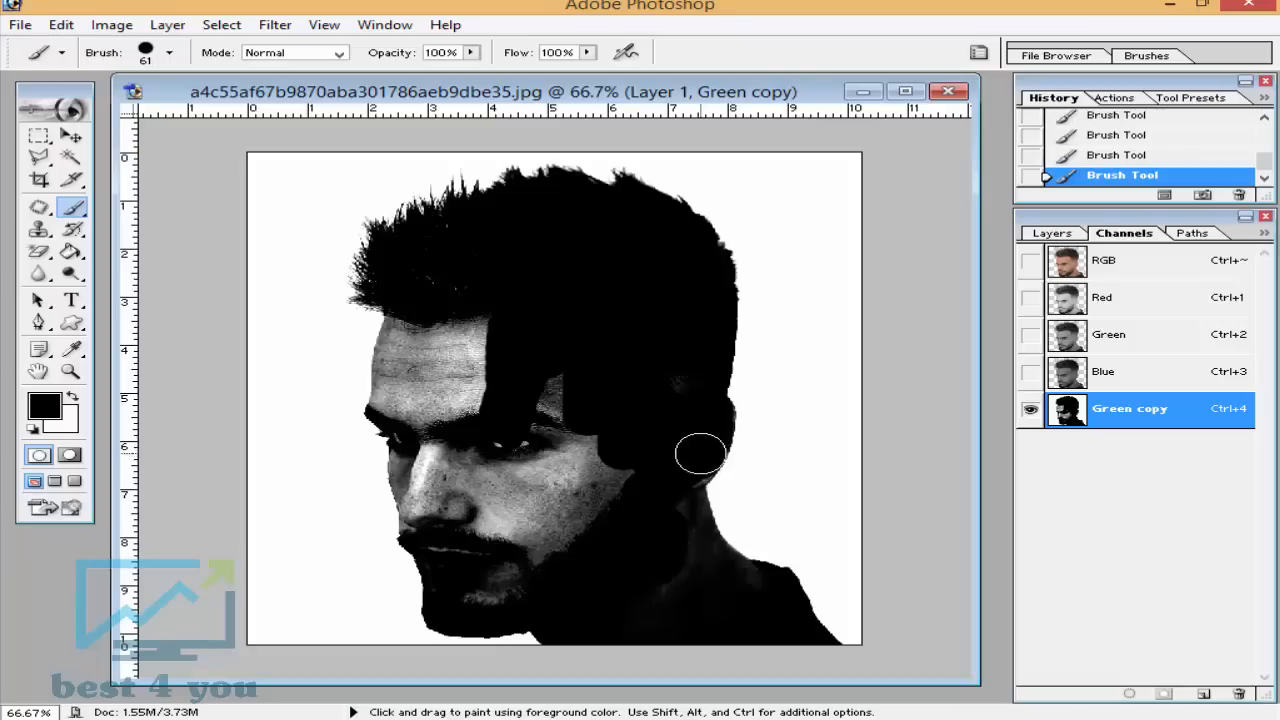
mouse_move(638, 500)
mouse_down()
mouse_move(573, 475)
mouse_move(585, 494)
mouse_move(618, 493)
mouse_move(513, 458)
mouse_move(504, 434)
mouse_move(544, 423)
mouse_move(460, 342)
mouse_move(422, 351)
mouse_move(406, 330)
mouse_move(393, 375)
mouse_move(457, 337)
mouse_move(422, 358)
mouse_move(406, 334)
mouse_move(405, 362)
mouse_move(458, 463)
mouse_move(529, 537)
mouse_move(615, 469)
mouse_move(587, 474)
mouse_move(579, 447)
mouse_move(459, 465)
mouse_move(514, 381)
mouse_move(462, 410)
mouse_move(480, 351)
mouse_move(491, 354)
mouse_move(437, 364)
mouse_move(461, 289)
mouse_move(440, 282)
mouse_move(450, 231)
mouse_move(554, 375)
mouse_move(506, 513)
mouse_move(562, 547)
mouse_move(508, 615)
mouse_move(455, 615)
mouse_move(393, 405)
mouse_move(401, 344)
mouse_up()
key(ctrl+z)
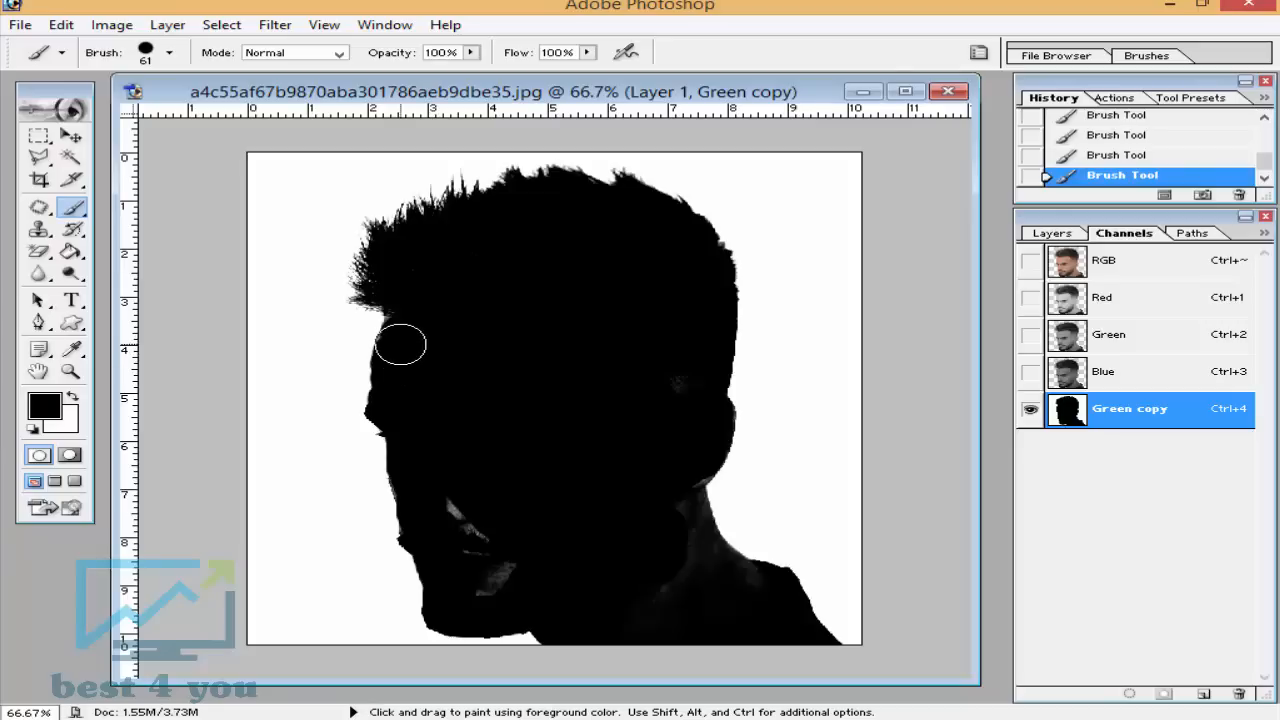
mouse_move(437, 491)
mouse_down()
mouse_move(481, 594)
mouse_move(486, 520)
mouse_up()
key(ctrl+minus)
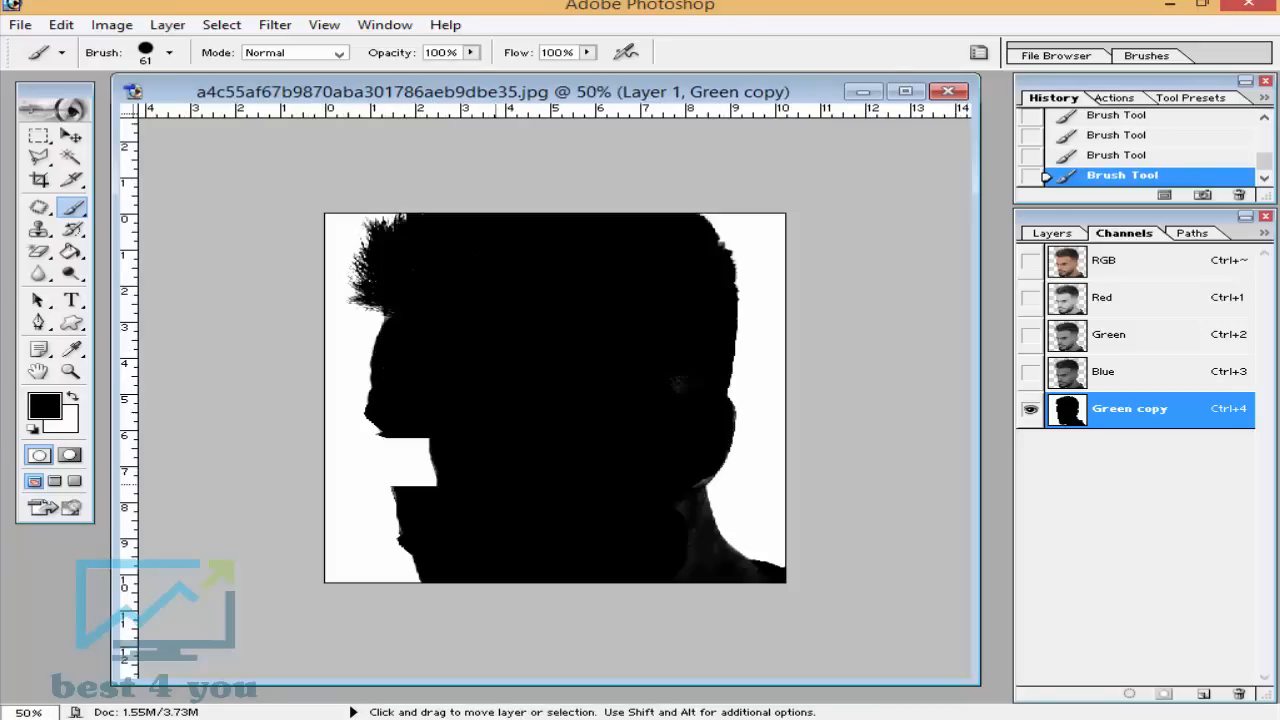
key(ctrl+plus)
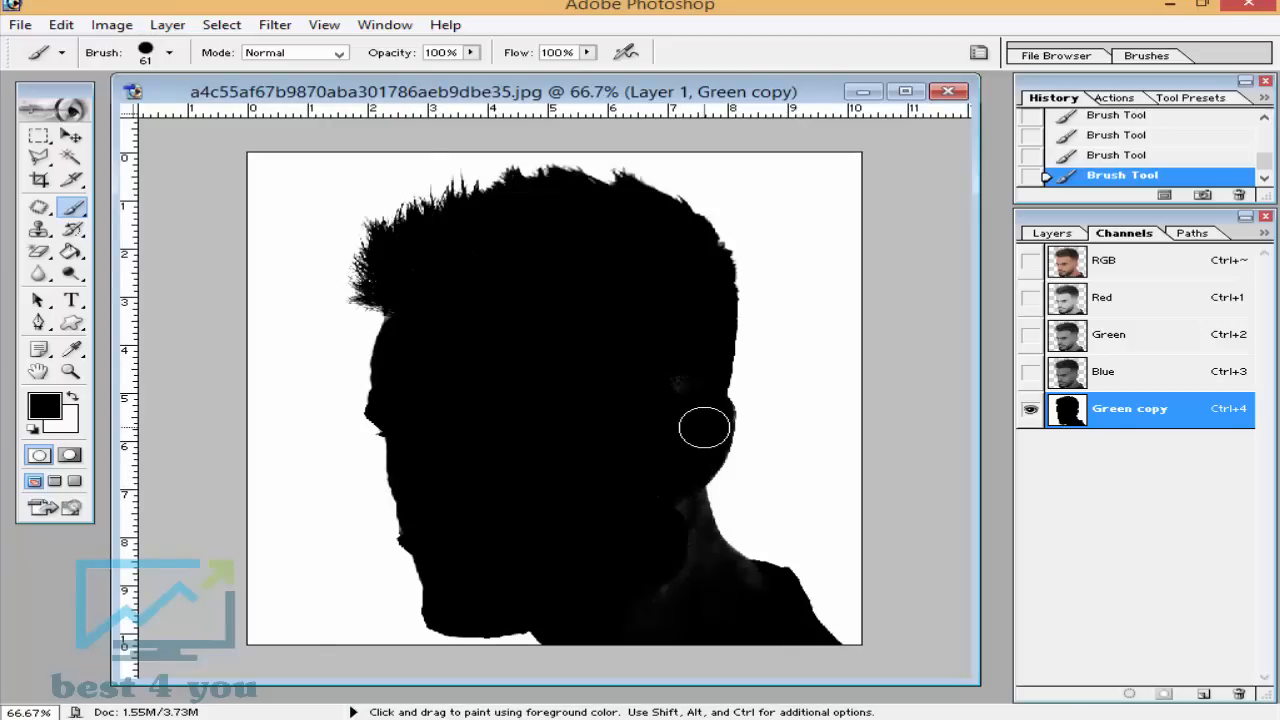
key(ctrl+minus)
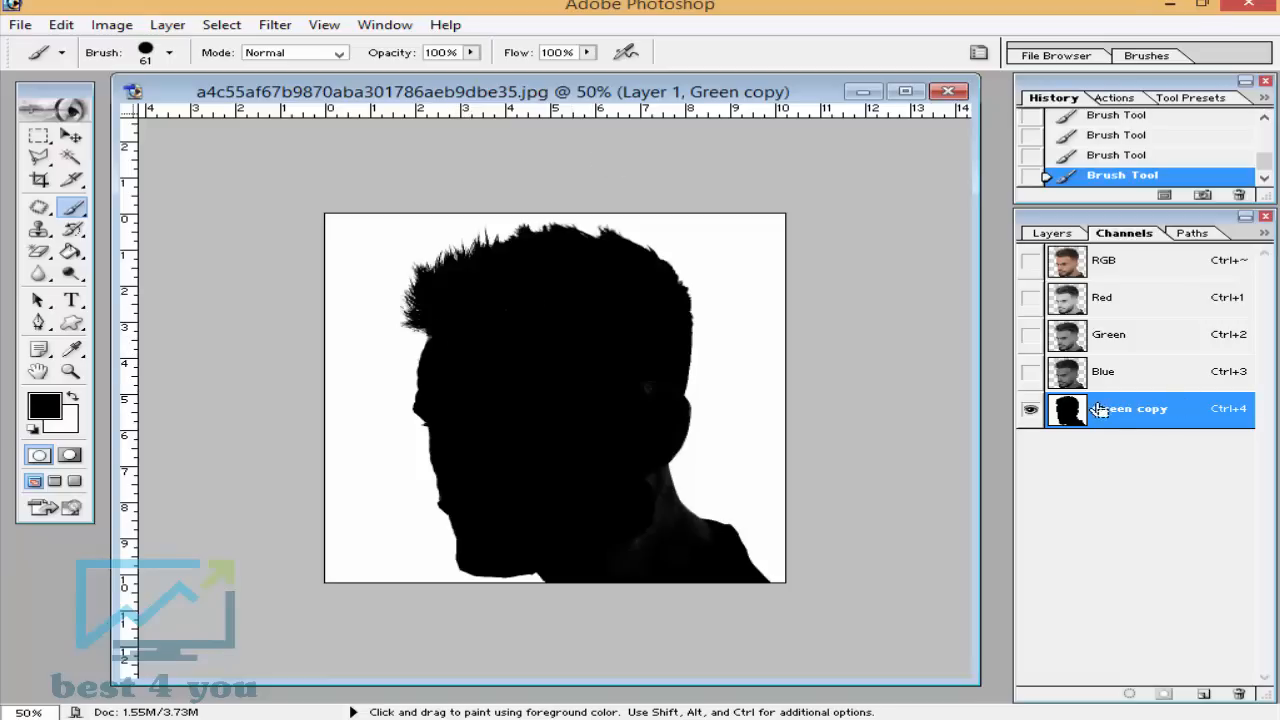
Load the Green copy channel as a selection, examine its outline along the forehead and front hair, and deselect it
ctrl+click(1082, 425)
key(ctrl+plus)
key(ctrl+plus)
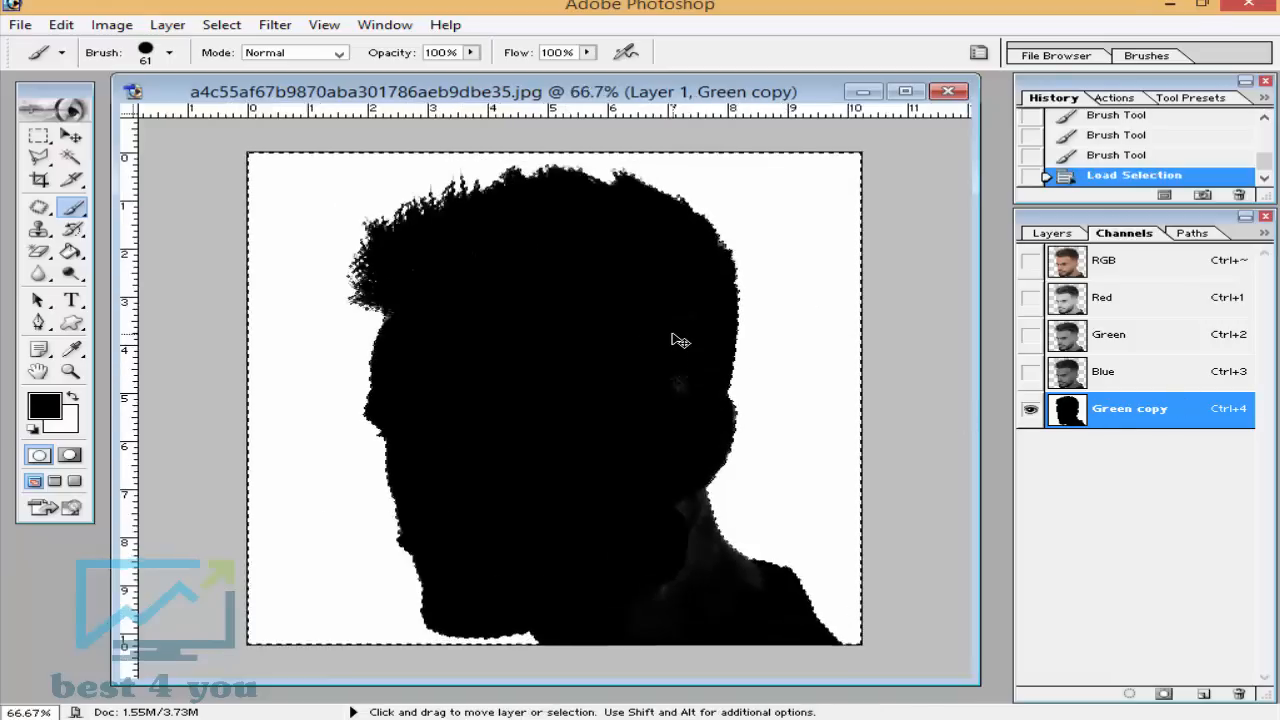
scroll(617, 328, left, 1)
key(ctrl+plus)
scroll(594, 365, left, 1)
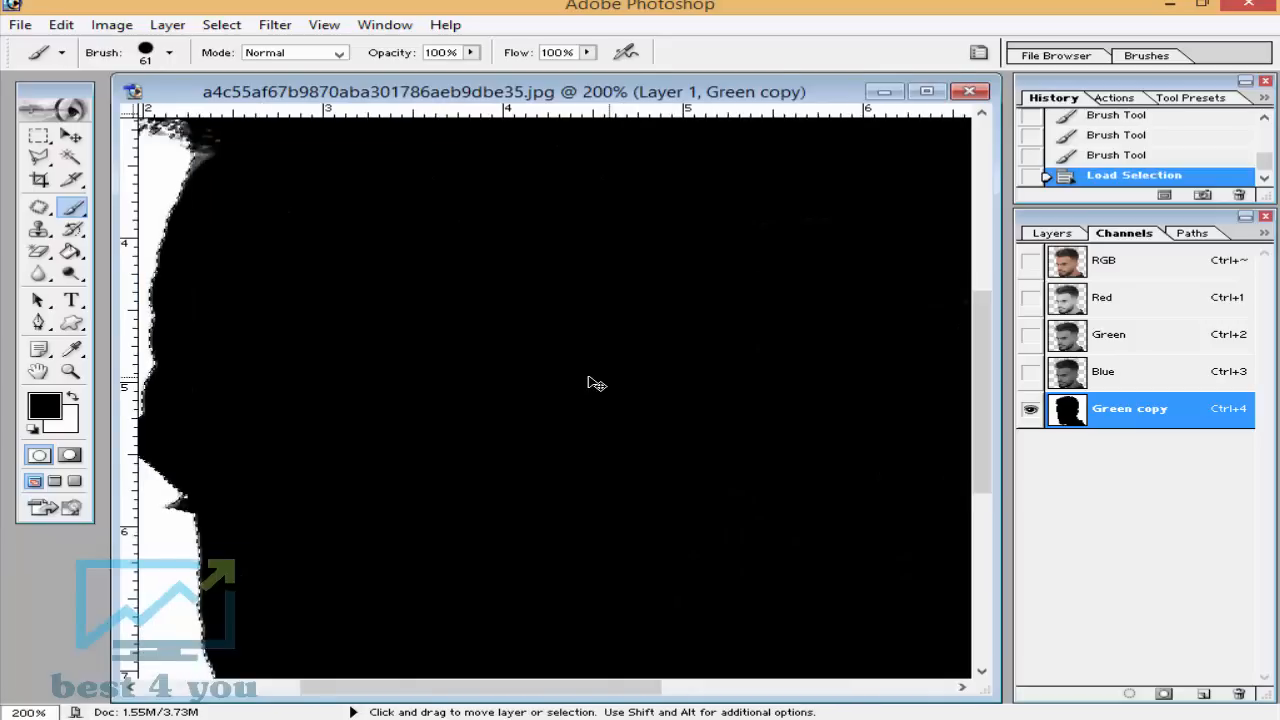
key(ctrl+minus)
key(ctrl+minus)
key(ctrl+plus)
key(ctrl+plus)
drag(451, 351, 714, 560)
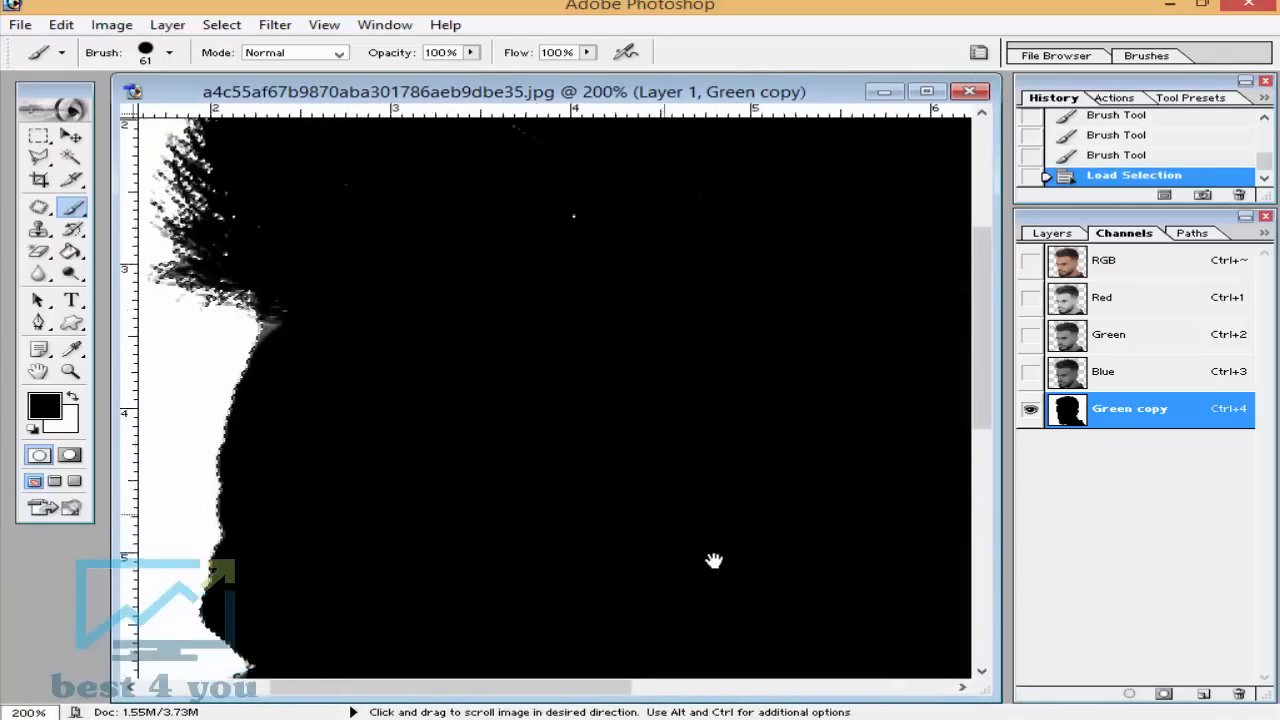
drag(504, 442, 694, 601)
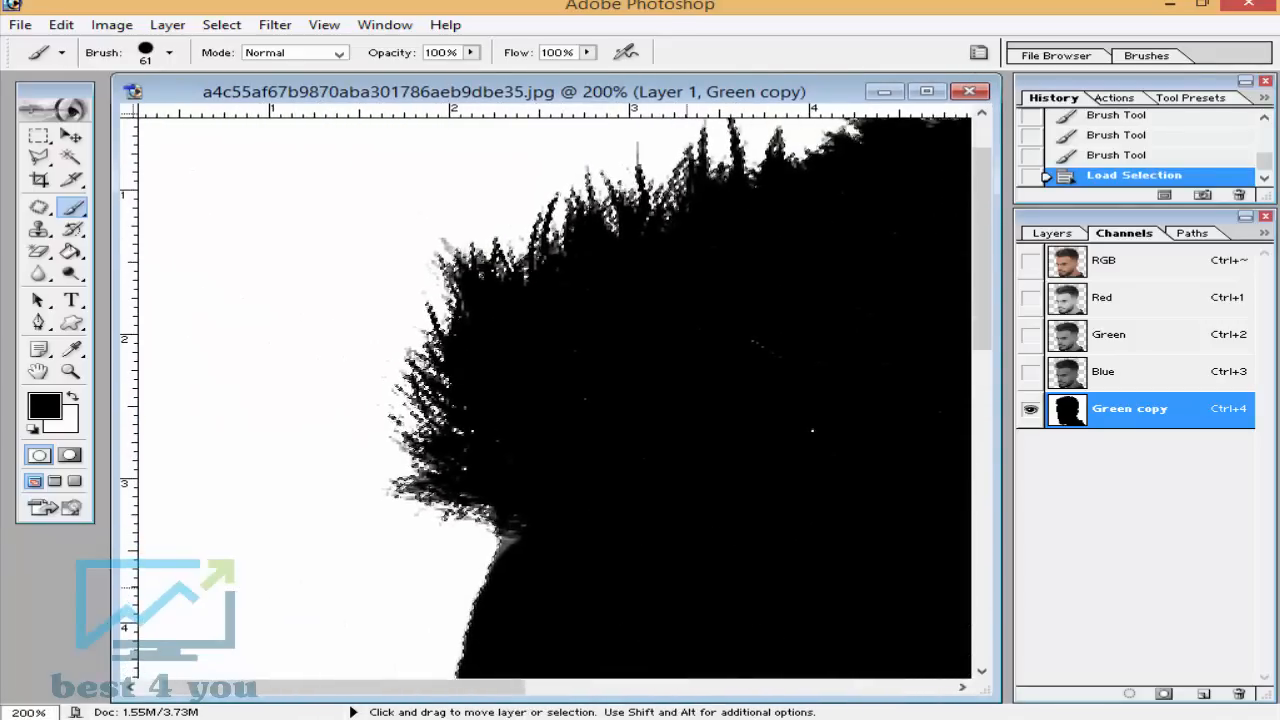
key(ctrl+plus)
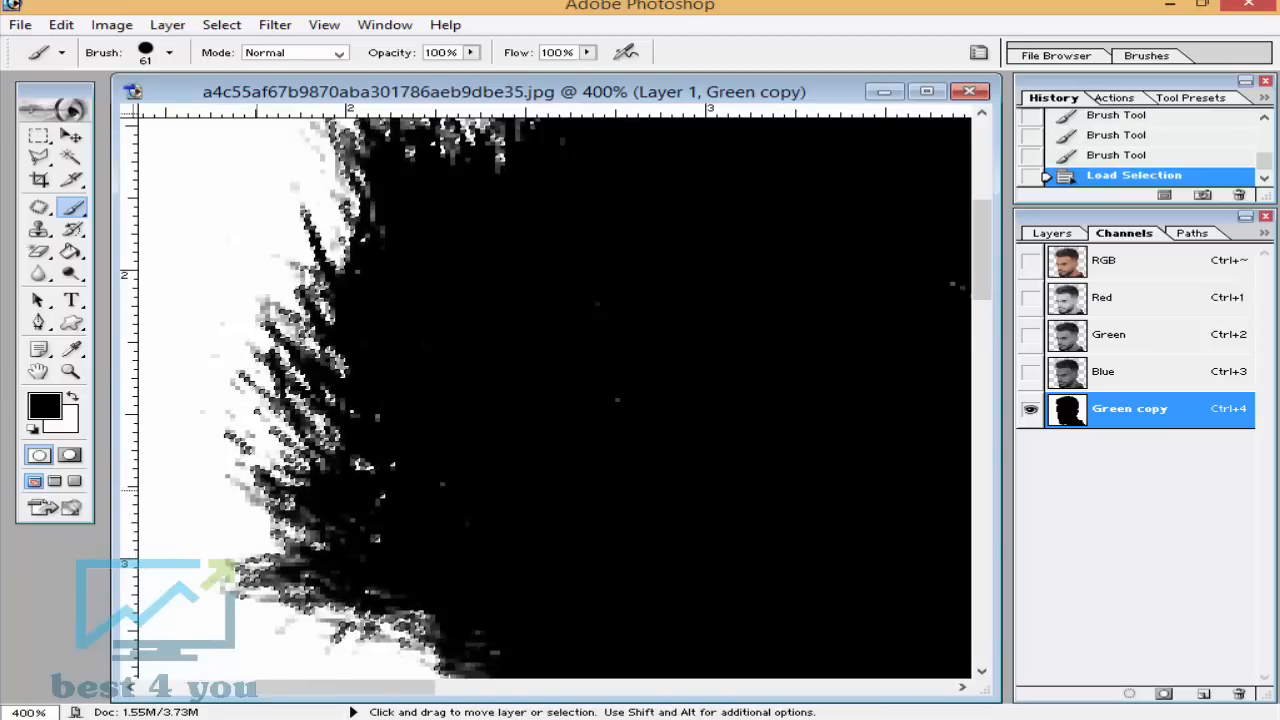
key(ctrl+d)
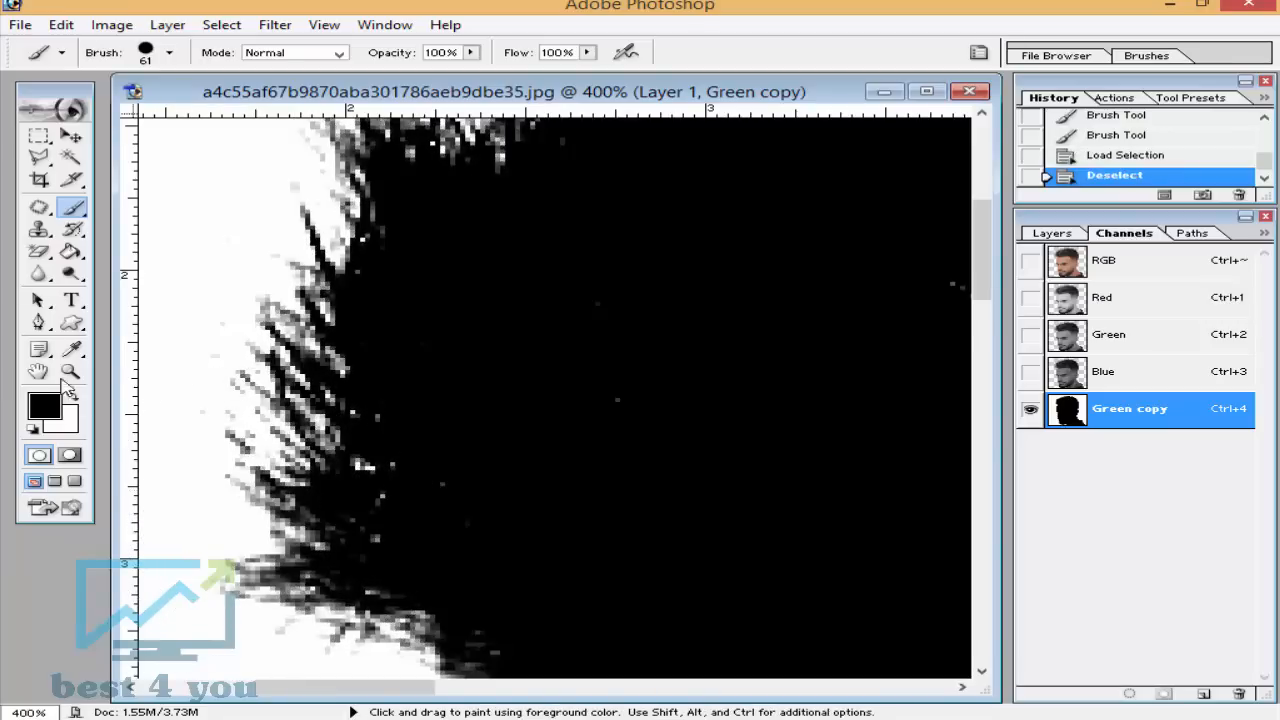
Try lightening the front hair fringe with the Dodge tool at Midtones and 50% exposure, and revert the strokes
scroll(256, 398, left, 1)
scroll(55, 345, down, 1)
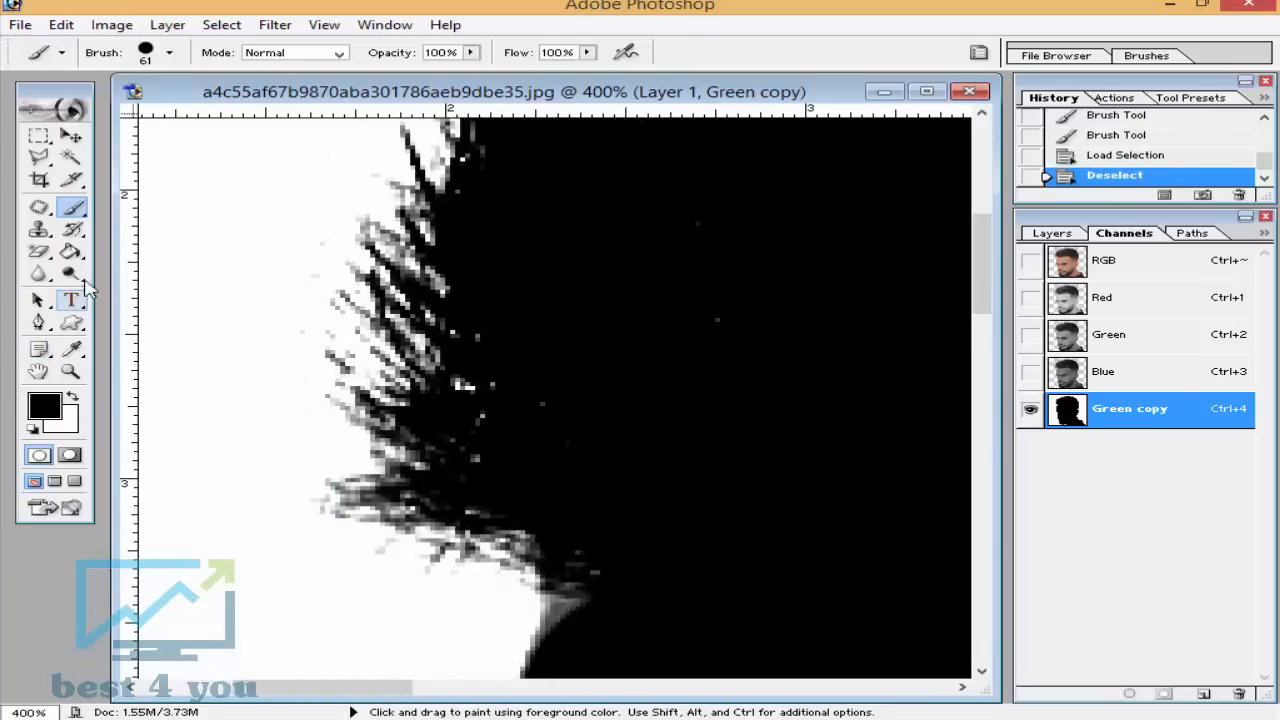
mouse_move(75, 278)
mouse_down()
mouse_move(129, 293)
mouse_move(167, 280)
mouse_up()
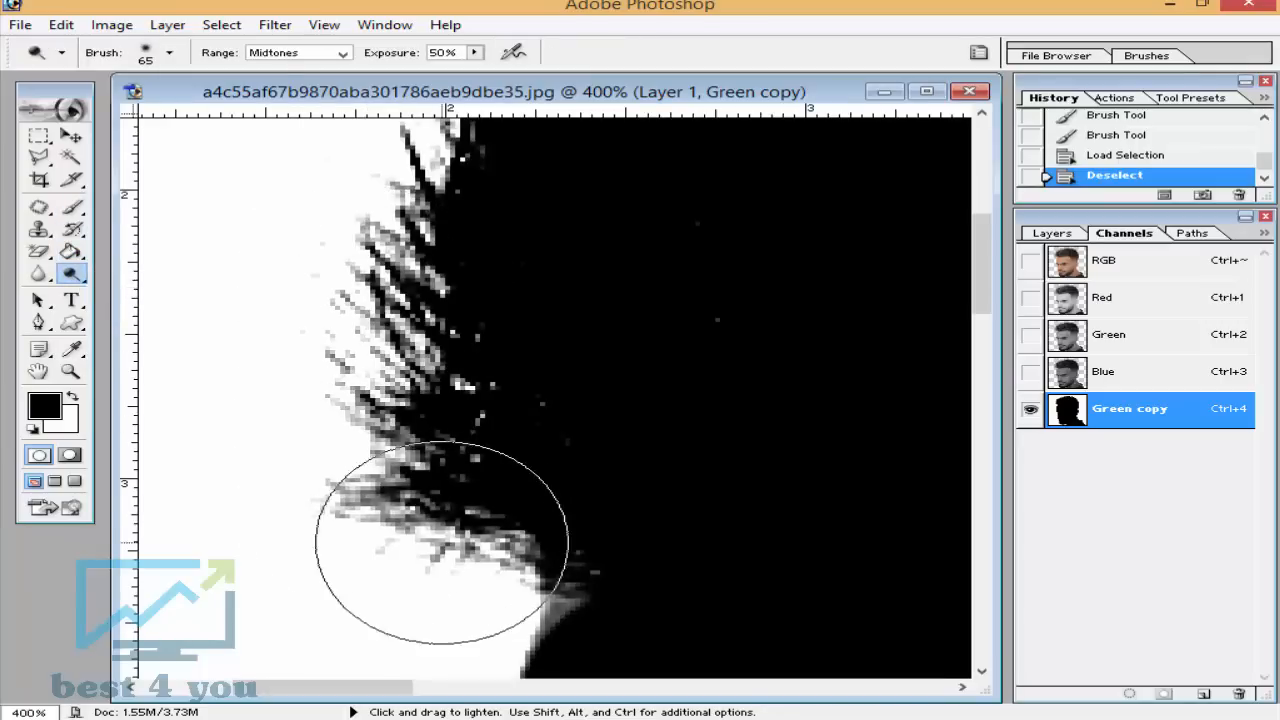
click(450, 485)
click(440, 449)
click(440, 449)
click(440, 449)
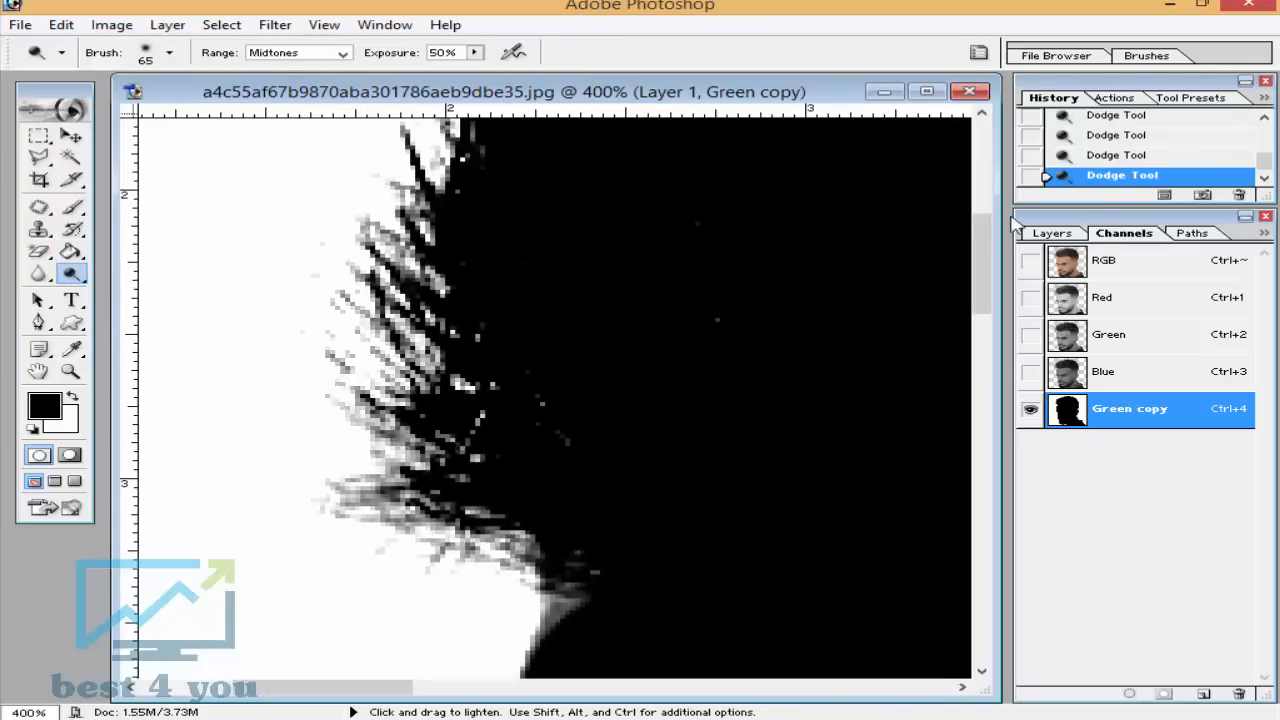
scroll(1166, 172, up, 3)
scroll(1166, 175, down, 3)
scroll(1166, 175, up, 2)
click(1150, 129)
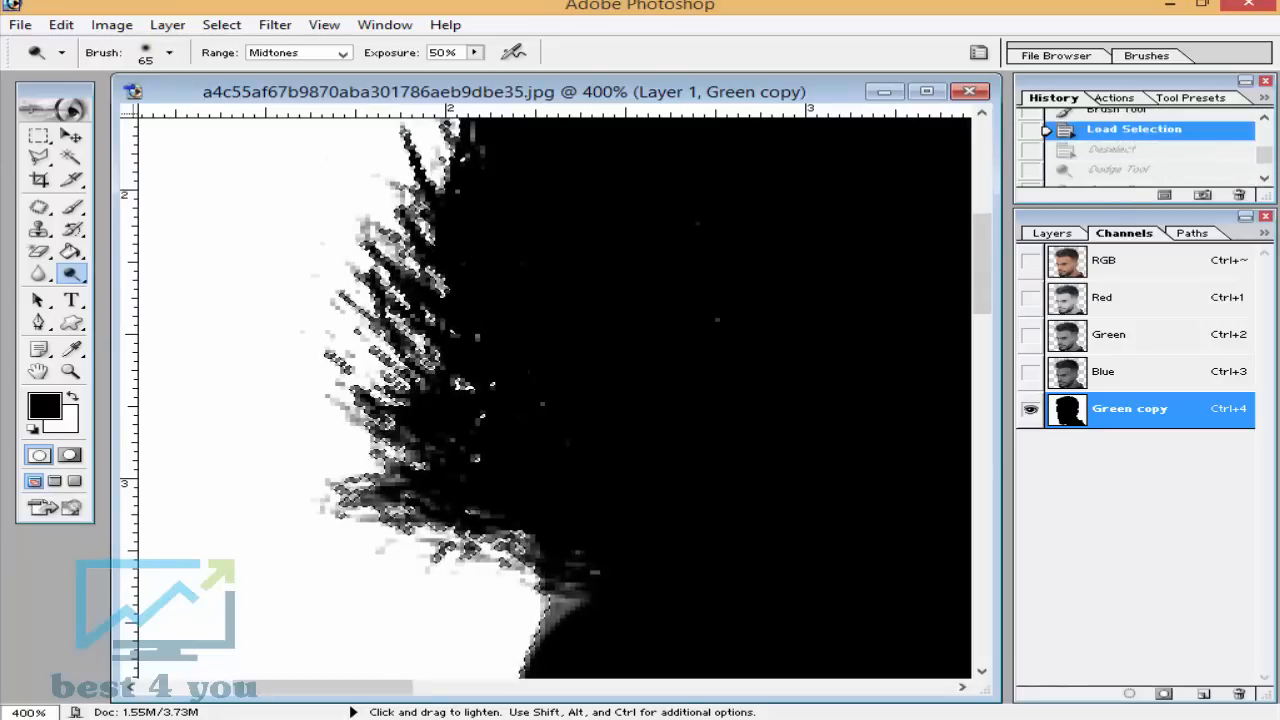
click(1114, 149)
Darken the front hair strands above the forehead with the Burn tool at Midtones and 100% exposure
drag(70, 274, 133, 291)
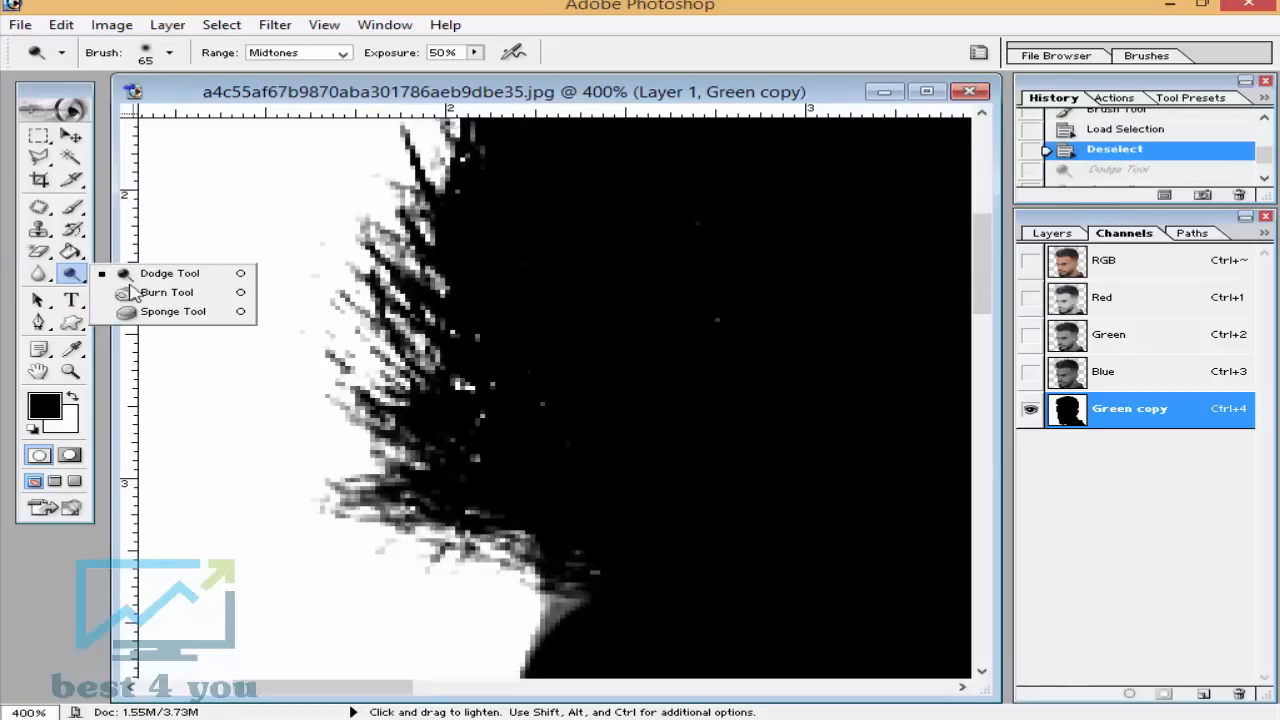
click(133, 291)
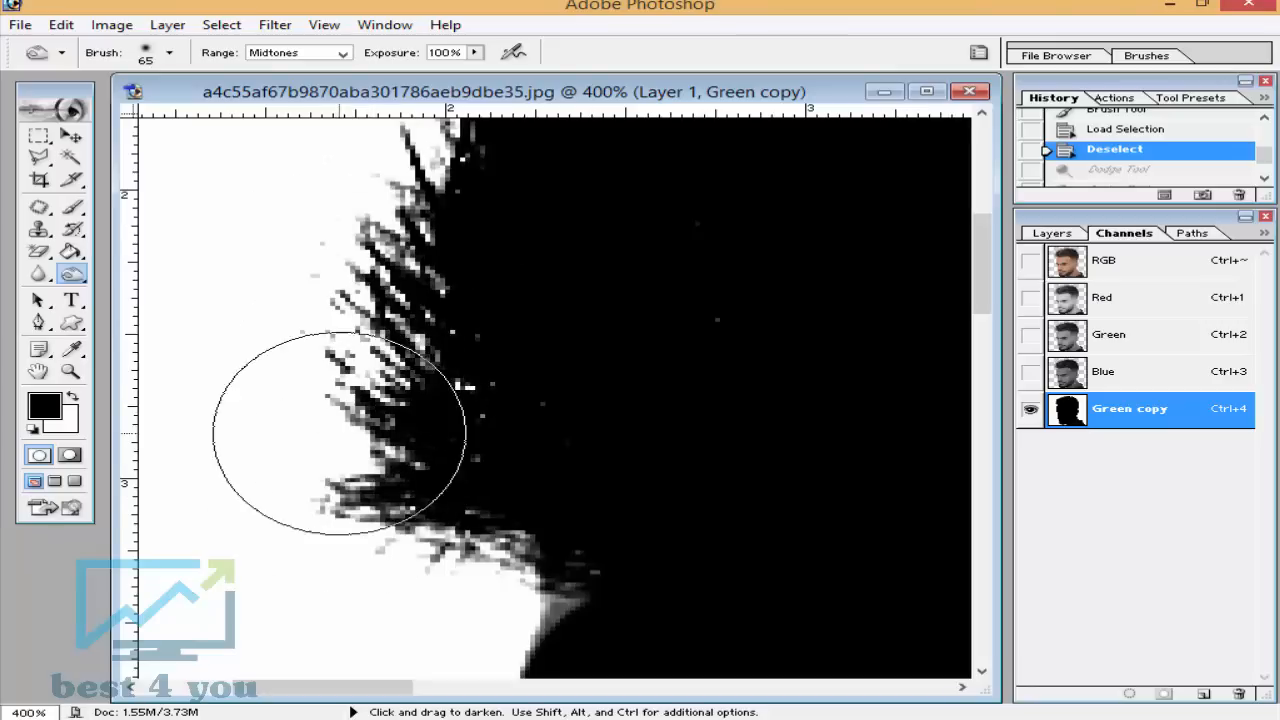
mouse_move(339, 433)
mouse_down()
mouse_move(306, 471)
mouse_move(477, 543)
mouse_move(486, 563)
mouse_move(378, 560)
mouse_move(323, 446)
mouse_move(306, 334)
mouse_move(317, 263)
mouse_move(386, 237)
mouse_up()
mouse_move(415, 180)
mouse_down()
mouse_move(386, 380)
mouse_move(391, 306)
mouse_move(417, 243)
mouse_up()
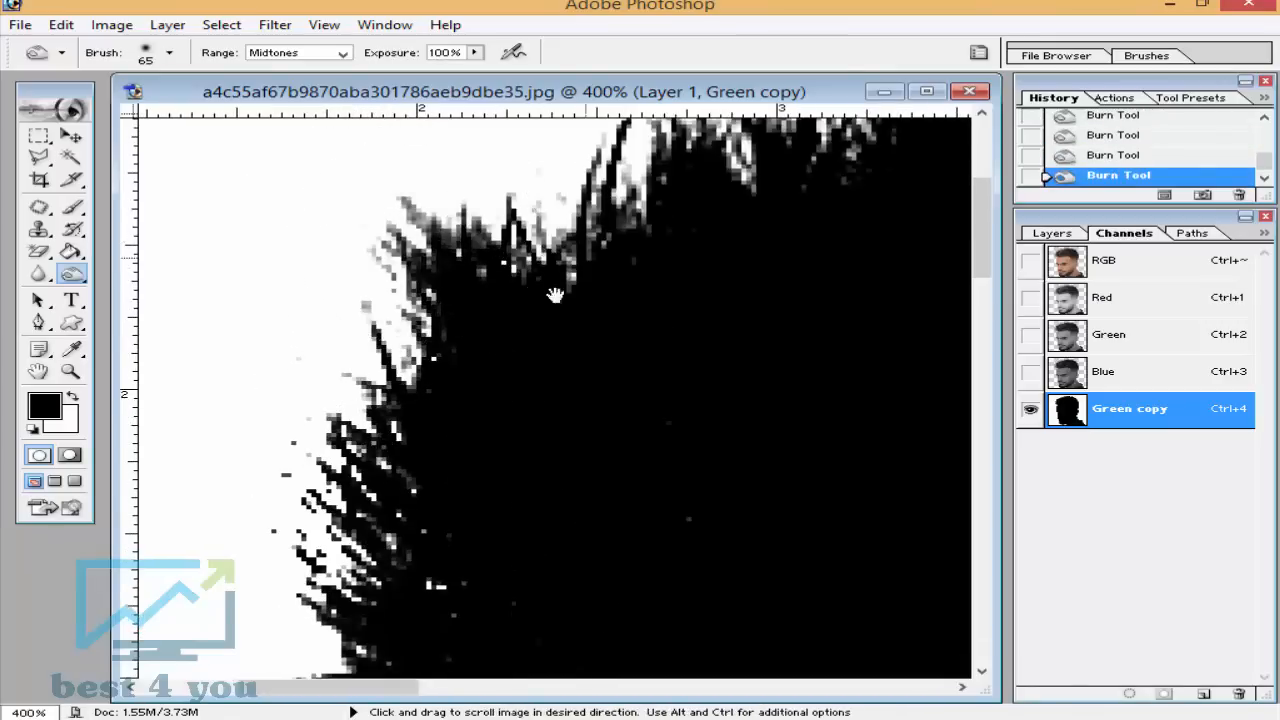
Burn the grey strands along the upper edge of the front hair in the Green copy channel
drag(555, 296, 430, 406)
mouse_move(436, 303)
mouse_down()
mouse_move(626, 214)
mouse_move(434, 344)
mouse_move(448, 378)
mouse_move(238, 425)
mouse_up()
click(557, 240)
click(557, 240)
click(557, 240)
click(557, 240)
click(543, 320)
click(543, 320)
click(623, 249)
click(623, 249)
Burn the grey hair tufts along the crown of the head until the edge is solid black
drag(651, 340, 280, 311)
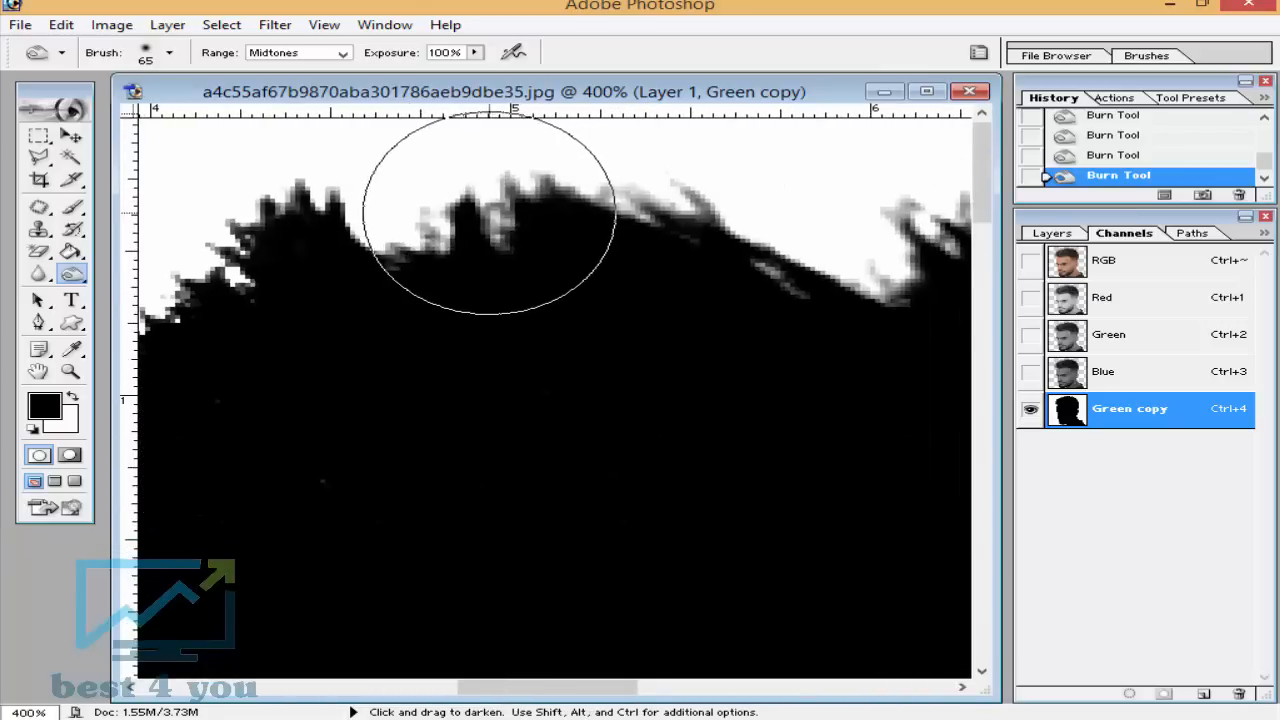
click(489, 213)
click(620, 211)
click(626, 211)
click(639, 220)
drag(760, 271, 518, 273)
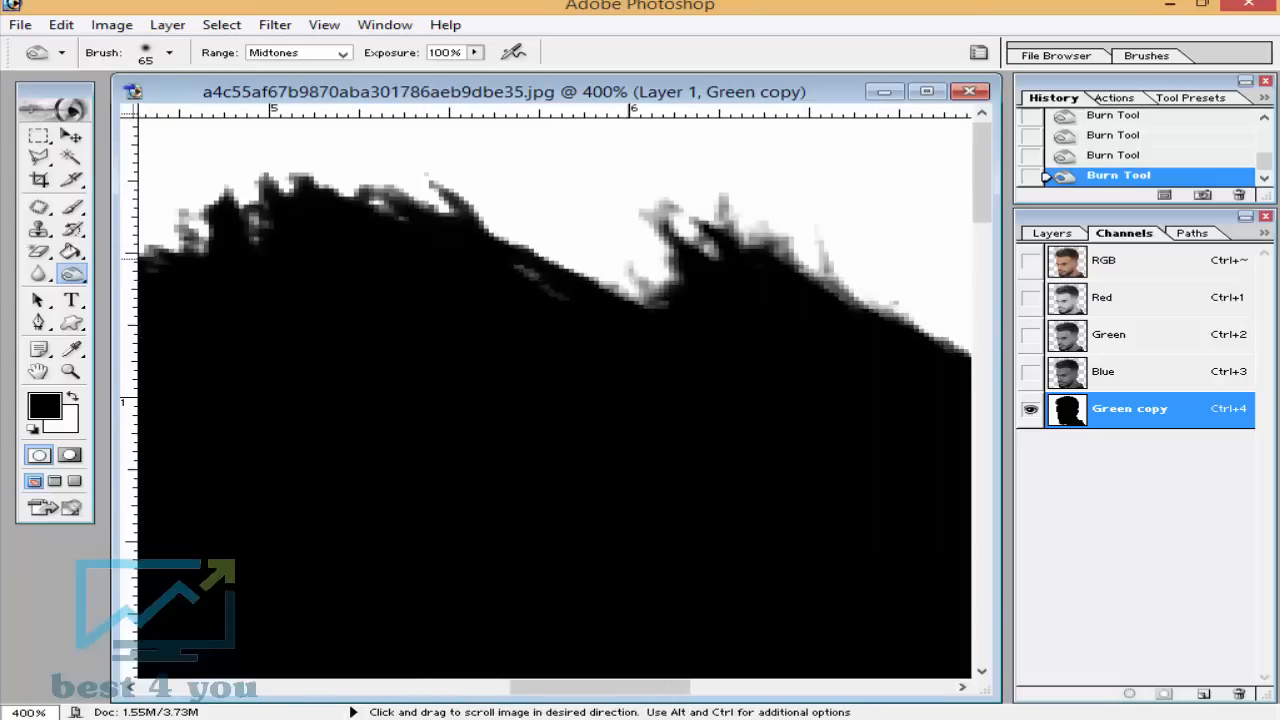
click(657, 234)
click(657, 241)
click(768, 276)
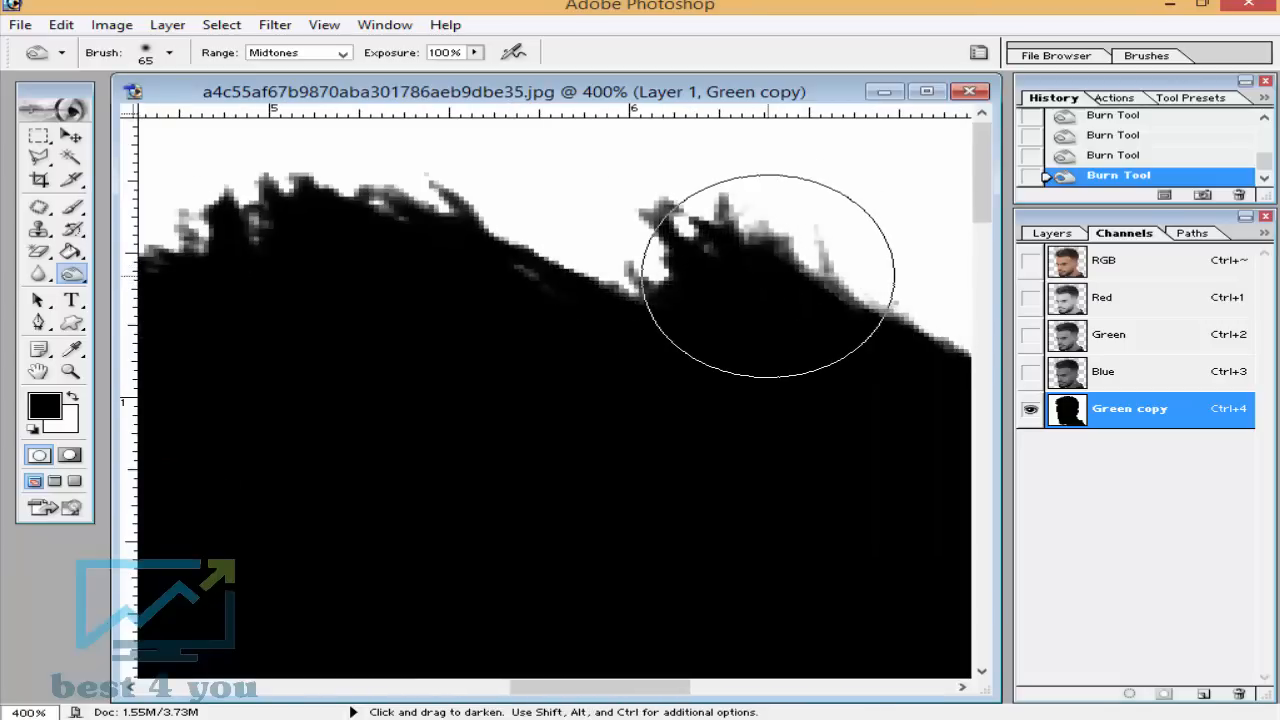
click(768, 276)
click(768, 276)
click(768, 276)
Burn the soft grey hair edge down the back of the head in the Green copy channel
mouse_move(768, 276)
mouse_down()
mouse_move(381, 256)
mouse_move(371, 219)
mouse_up()
click(670, 330)
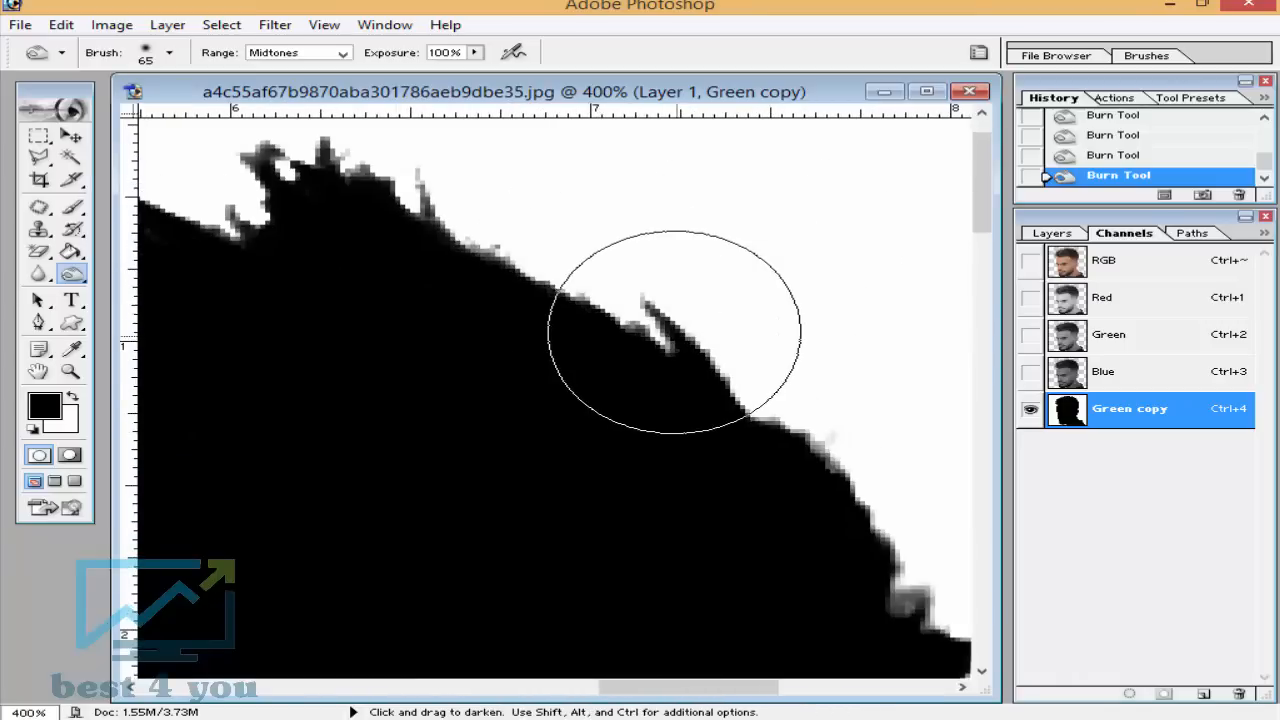
click(668, 322)
drag(663, 314, 372, 97)
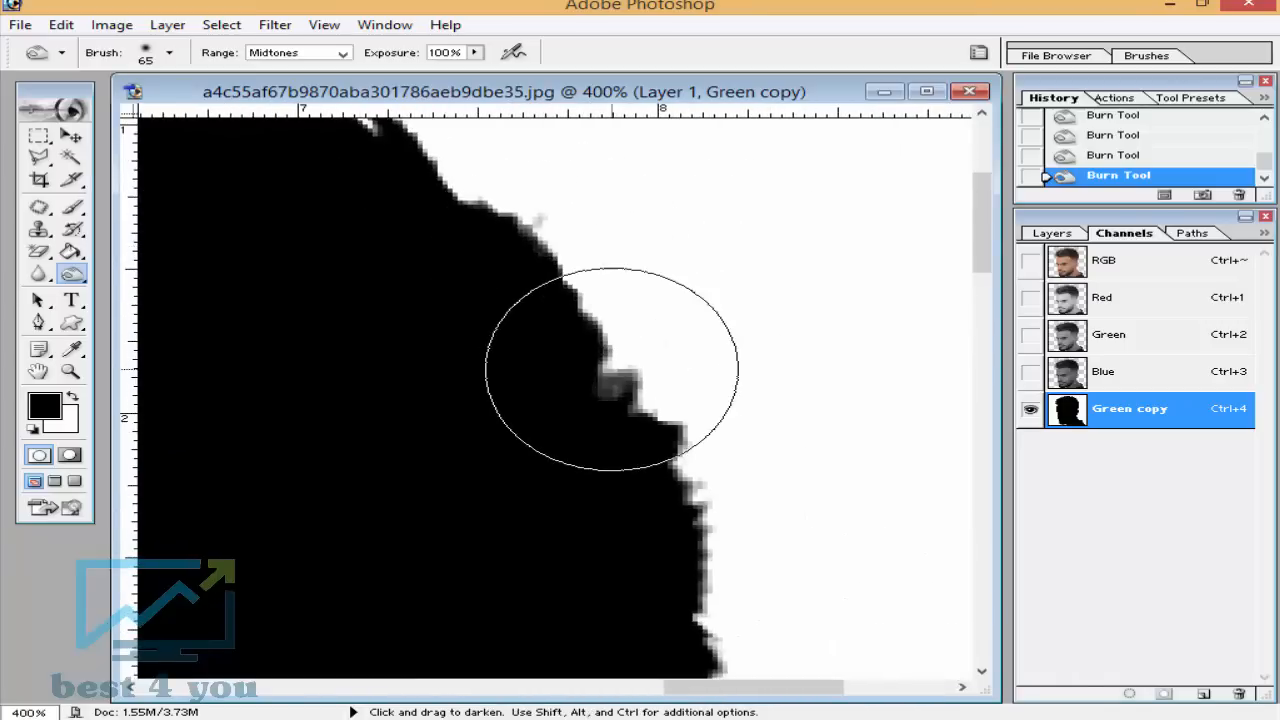
click(612, 369)
drag(606, 348, 534, 237)
drag(641, 541, 535, 318)
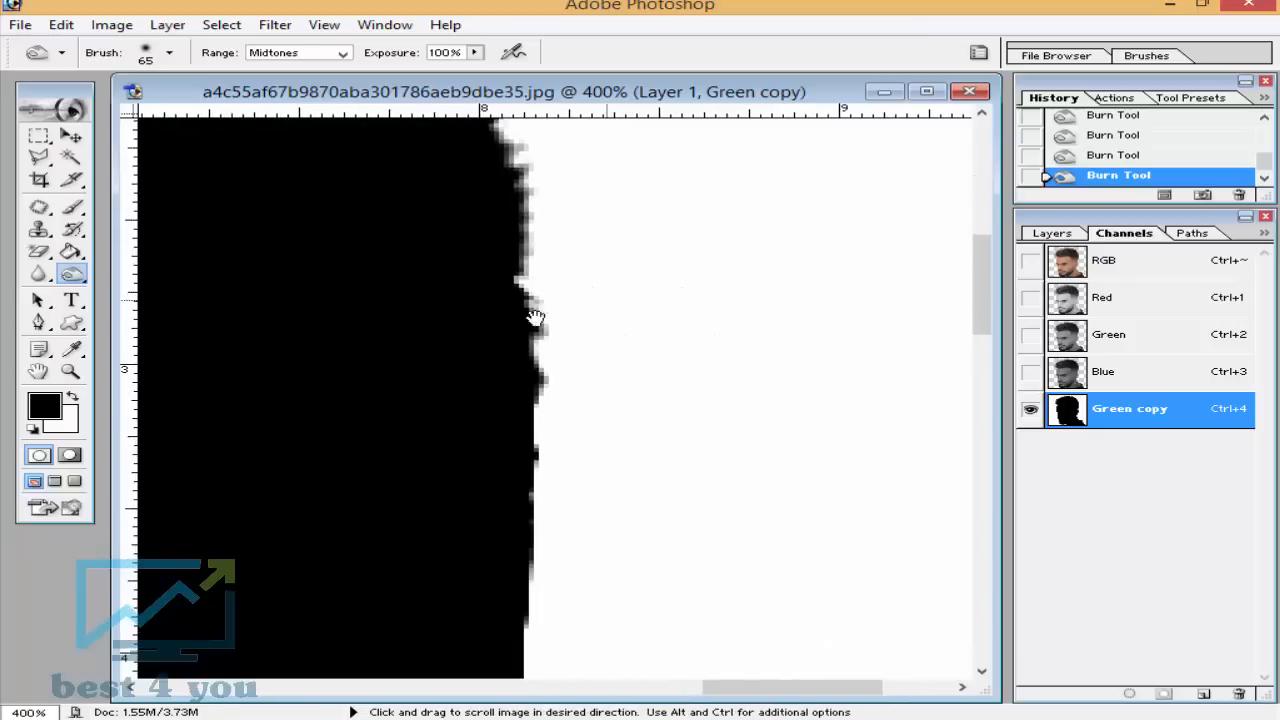
click(514, 313)
click(540, 408)
drag(620, 403, 603, 216)
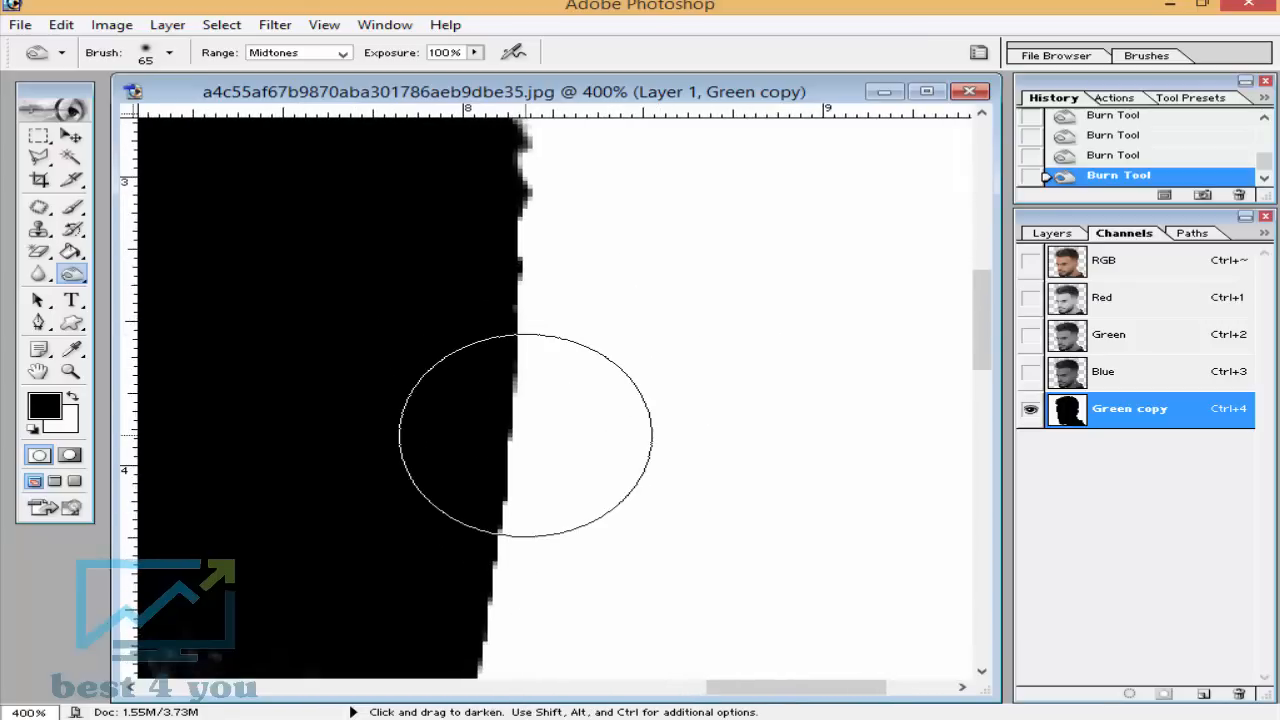
key(ctrl+minus)
key(ctrl+minus)
key(ctrl+minus)
key(ctrl+minus)
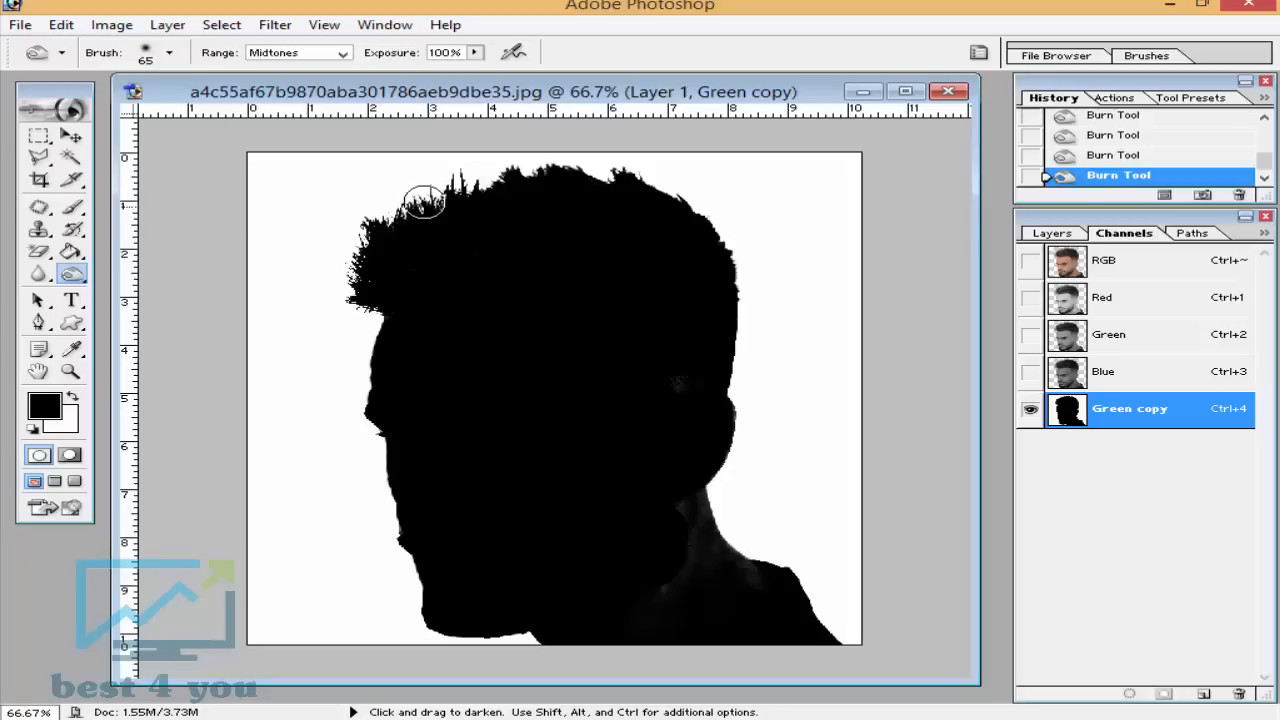
Load the darkened Green copy channel as a selection and check its outline around the front hair
ctrl+click(1073, 415)
key(ctrl+plus)
key(ctrl+plus)
key(ctrl+plus)
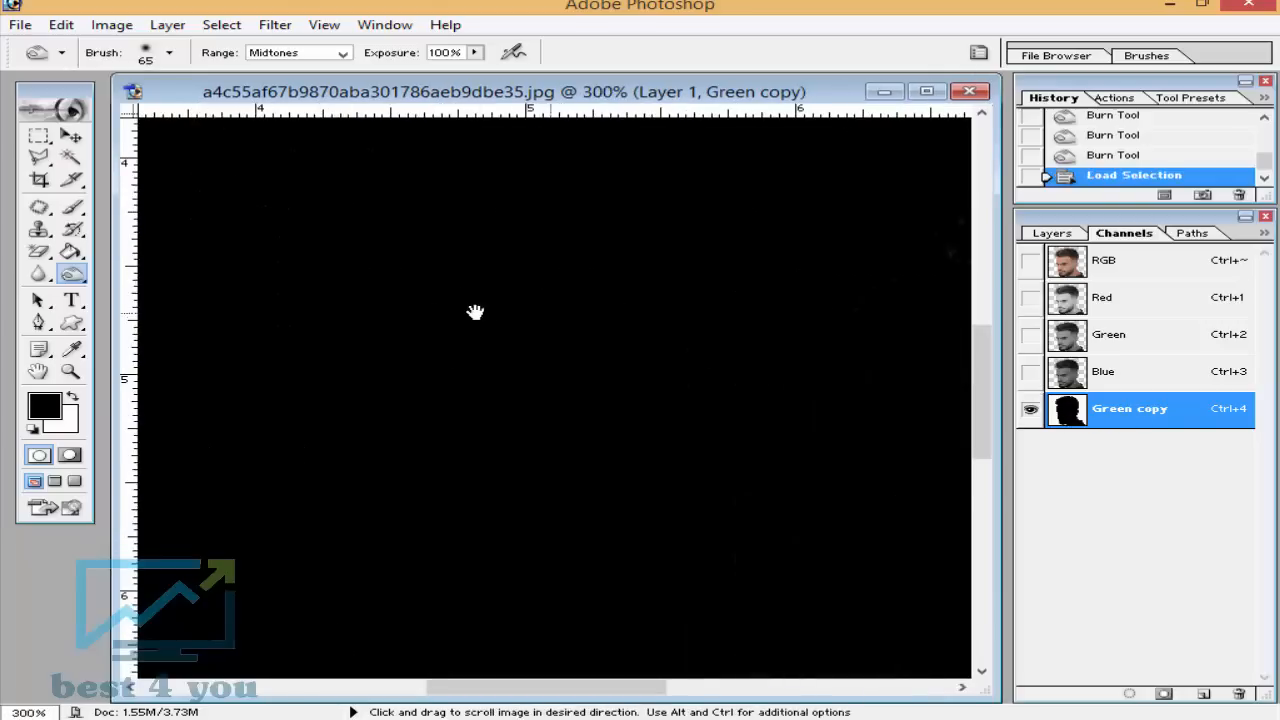
drag(642, 411, 1180, 719)
drag(563, 337, 560, 303)
key(ctrl+plus)
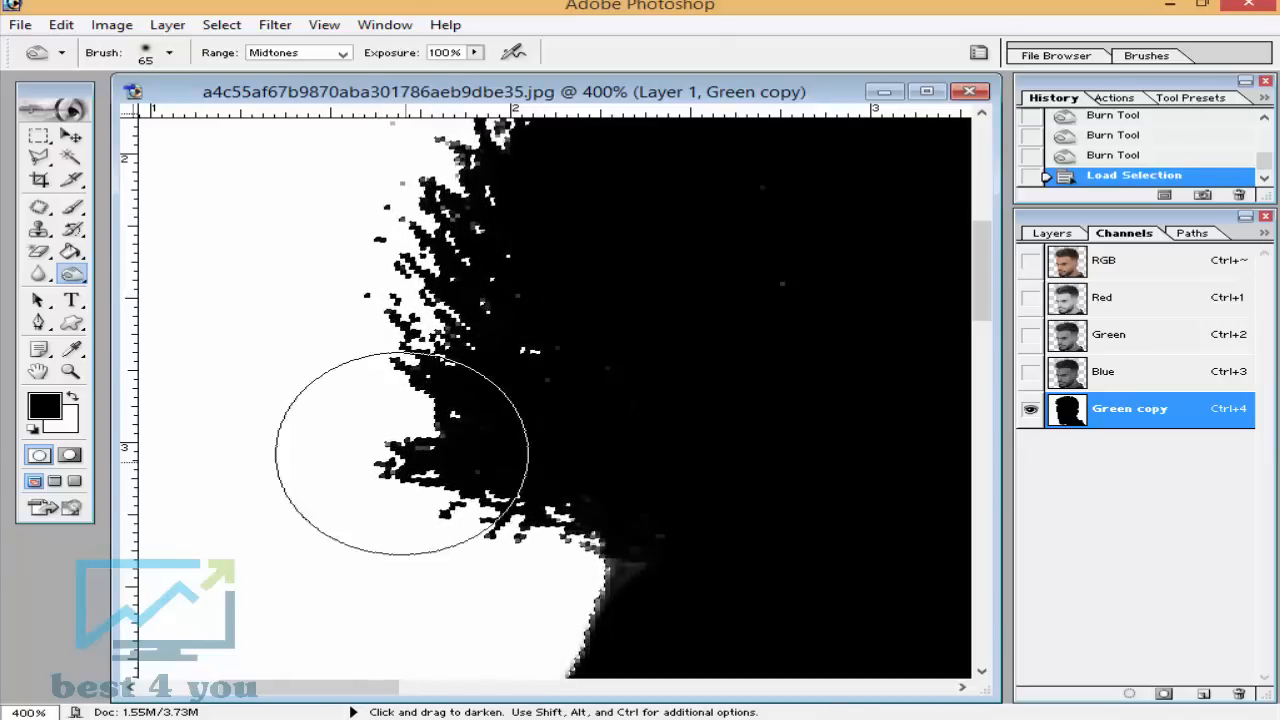
key(ctrl+minus)
key(ctrl+minus)
key(ctrl+minus)
key(ctrl+minus)
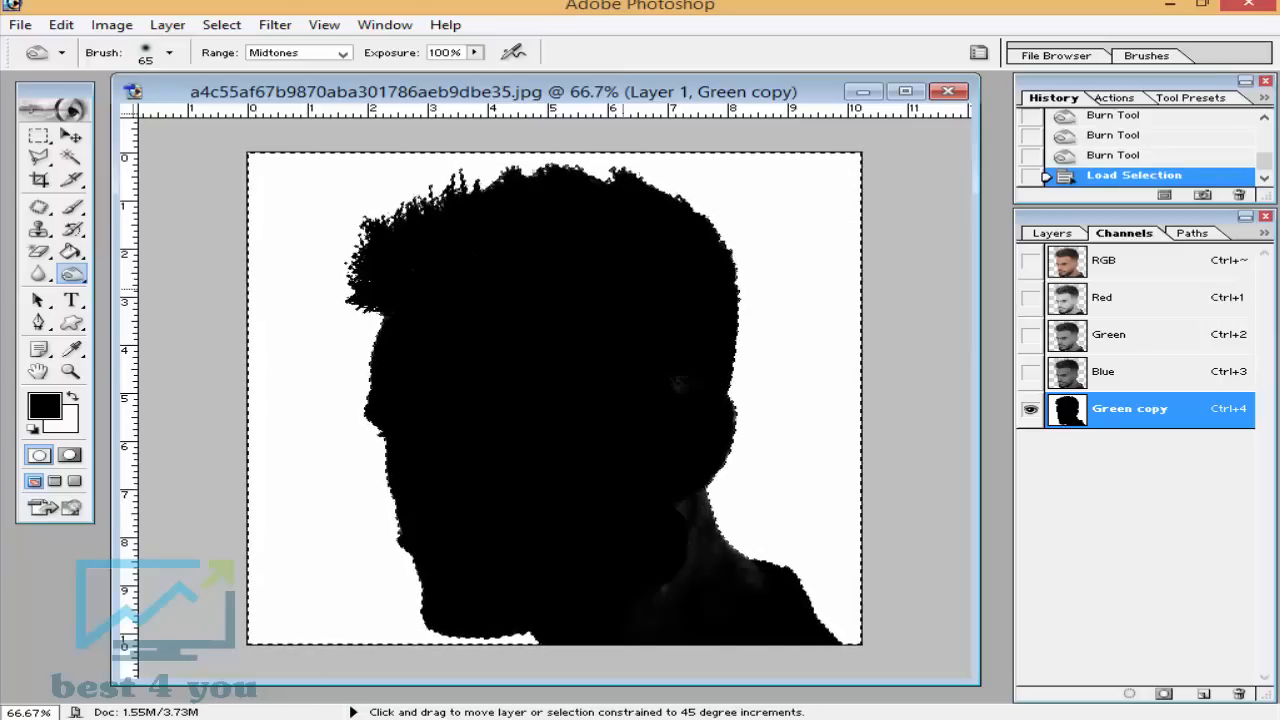
Invert the selection so it covers the man, and turn on the Background layer's visibility
key(ctrl+shift+i)
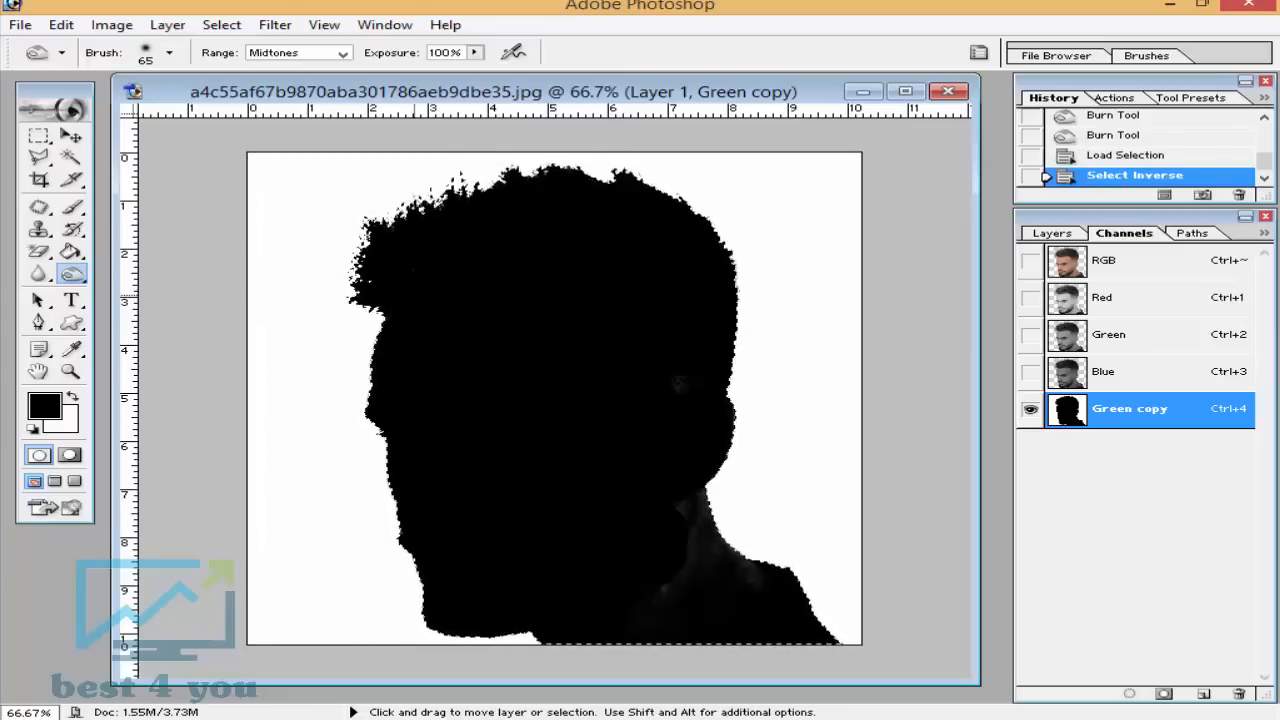
key(ctrl+z)
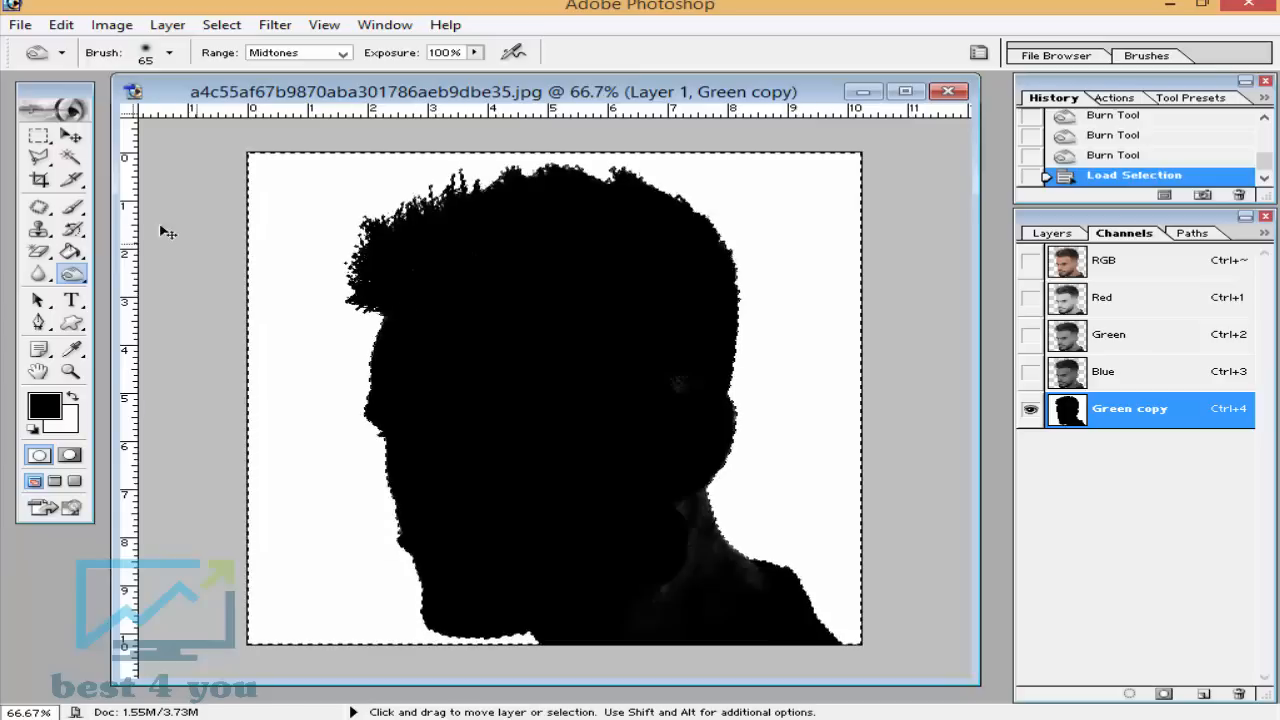
click(39, 157)
right_click(311, 248)
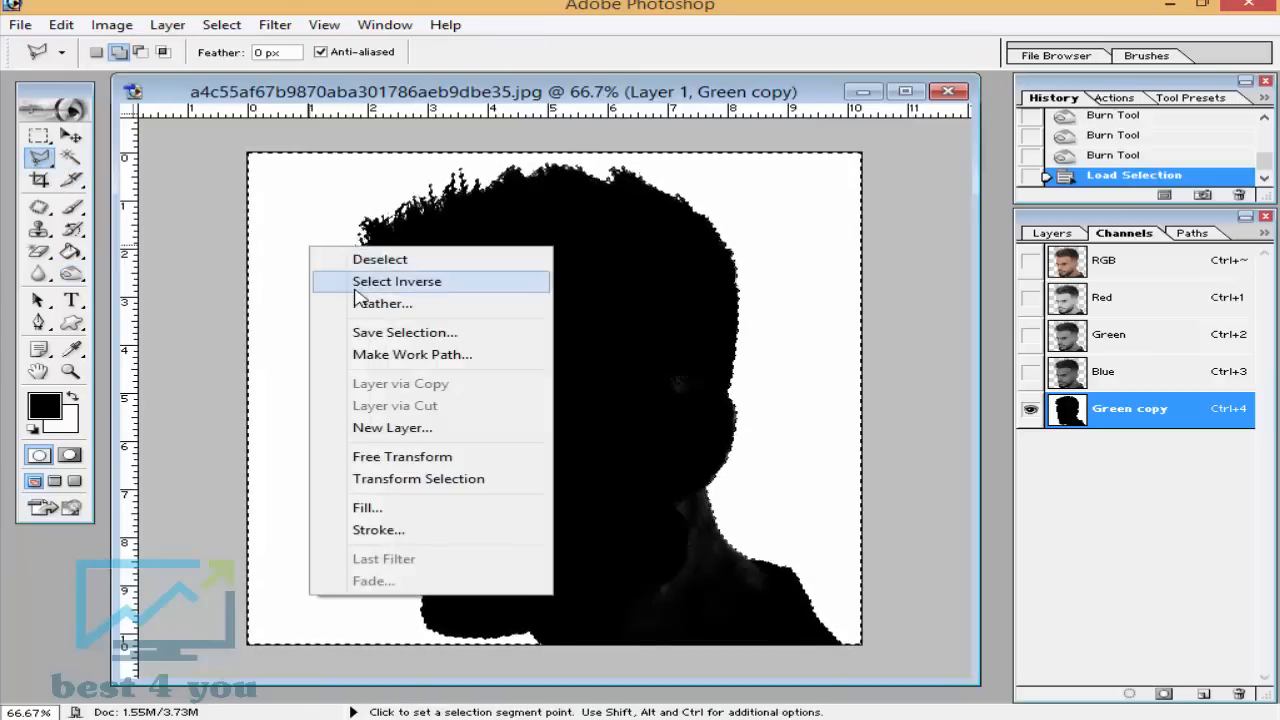
click(355, 280)
click(1052, 233)
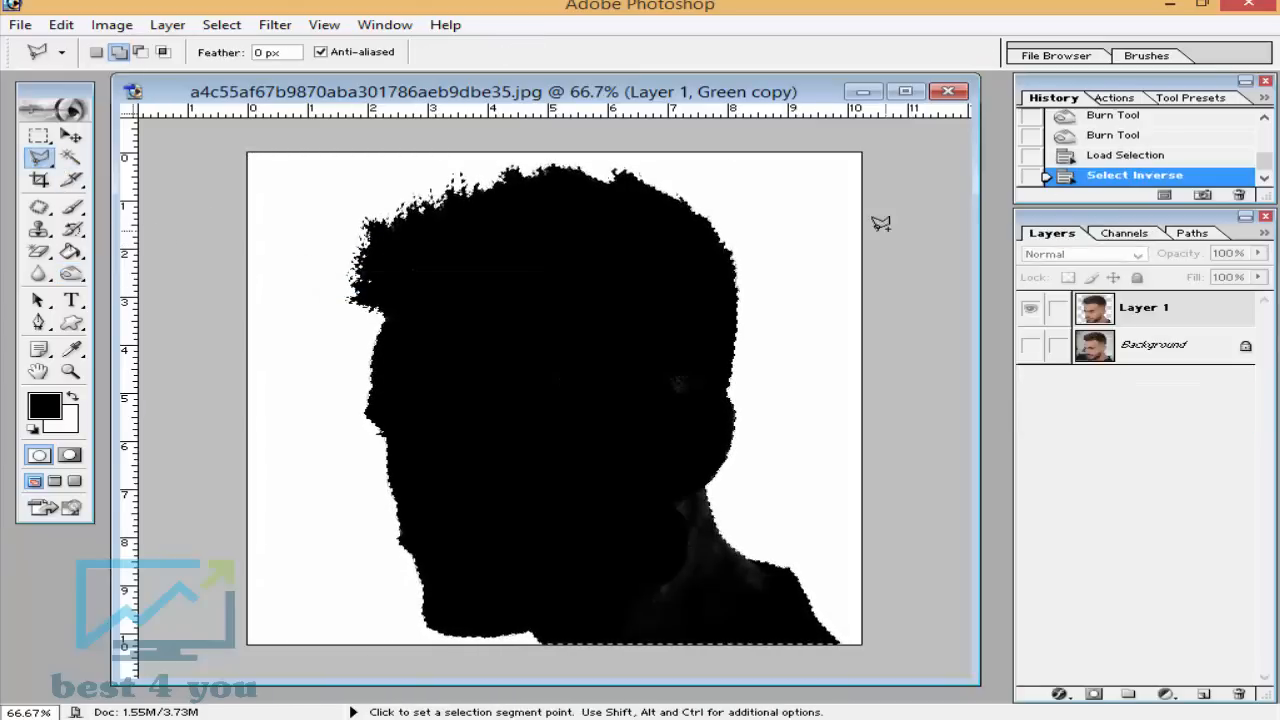
click(1028, 346)
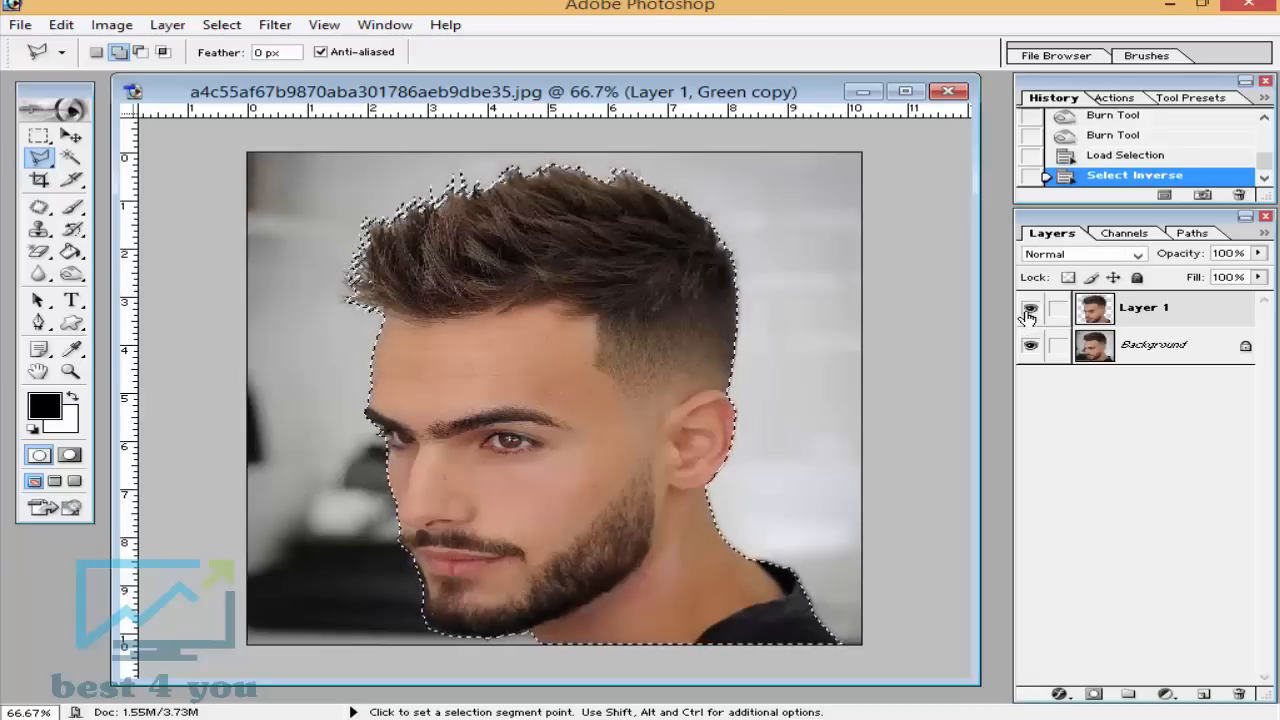
Copy the selected man from Layer 1 onto a new layer, and hide Layer 1 and the Background layer
click(1028, 314)
click(1028, 314)
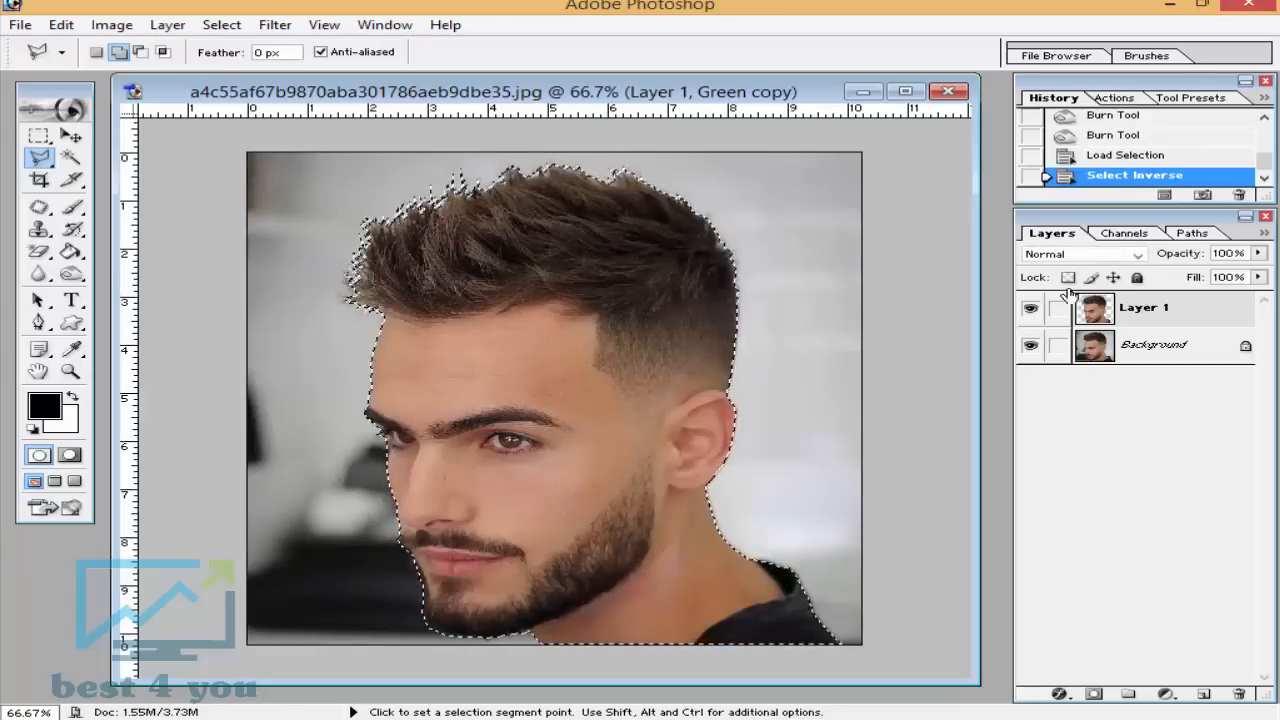
click(1040, 347)
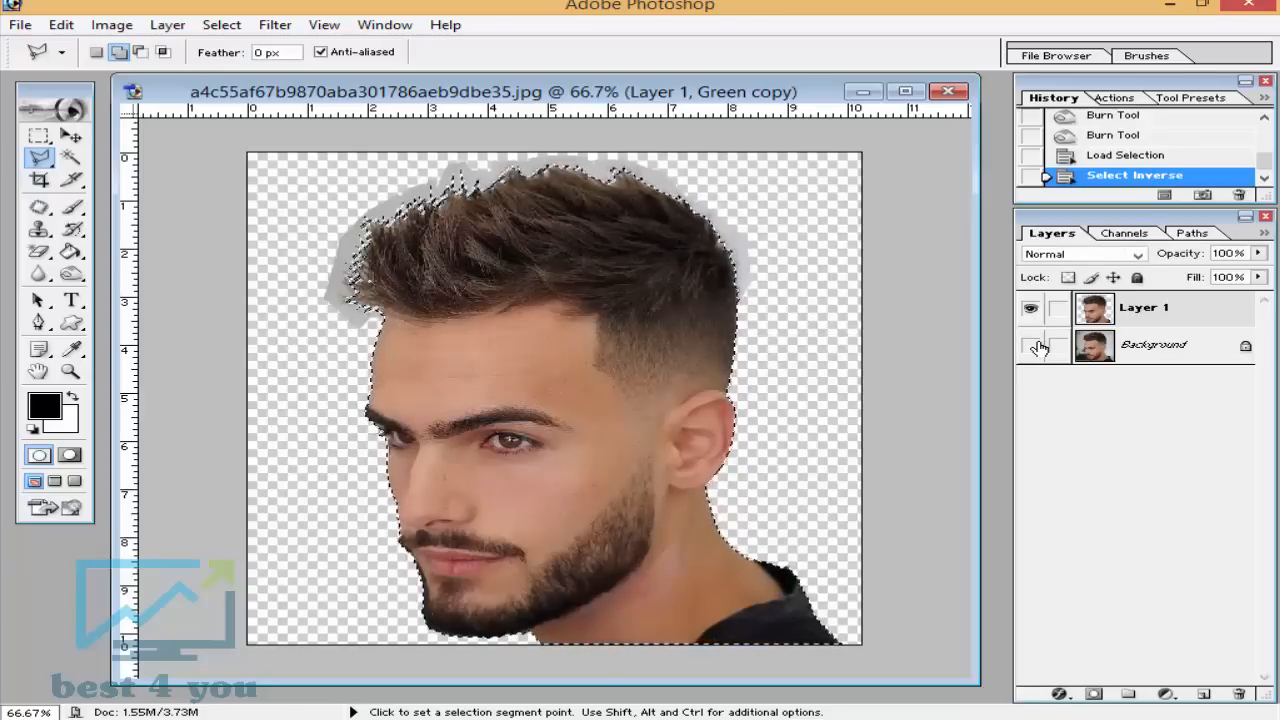
click(1035, 347)
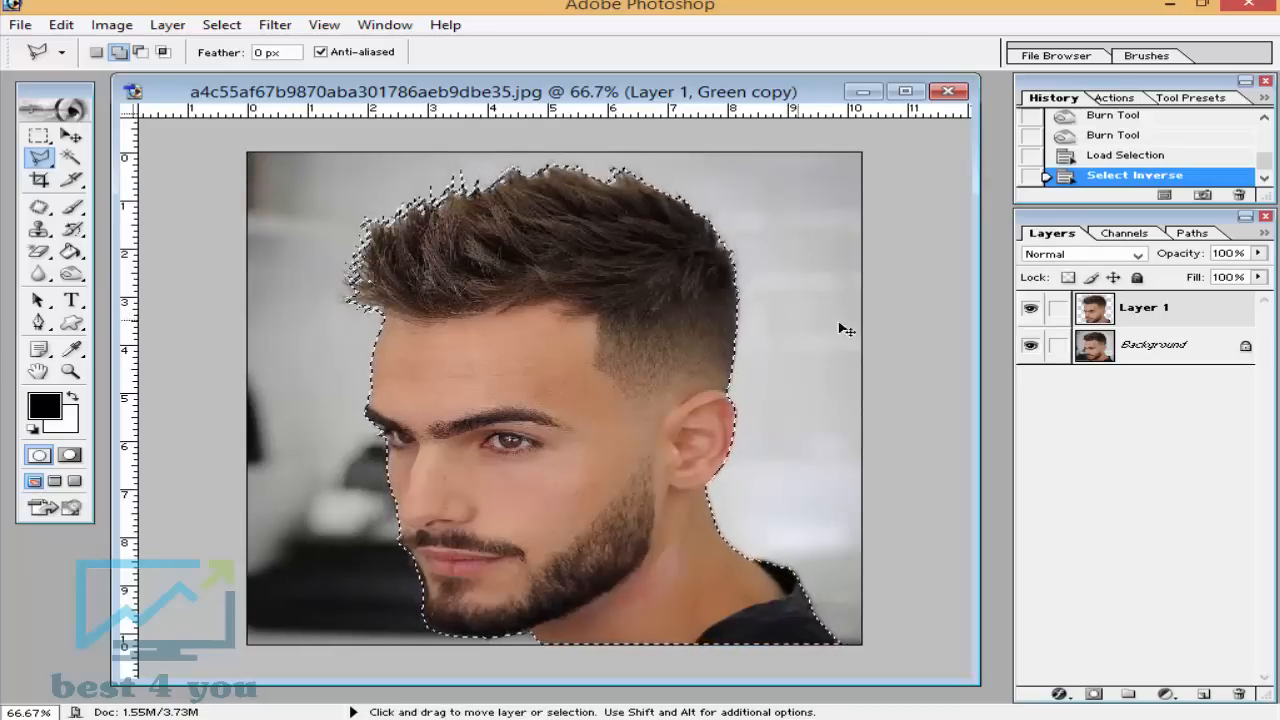
click(1147, 318)
key(ctrl+j)
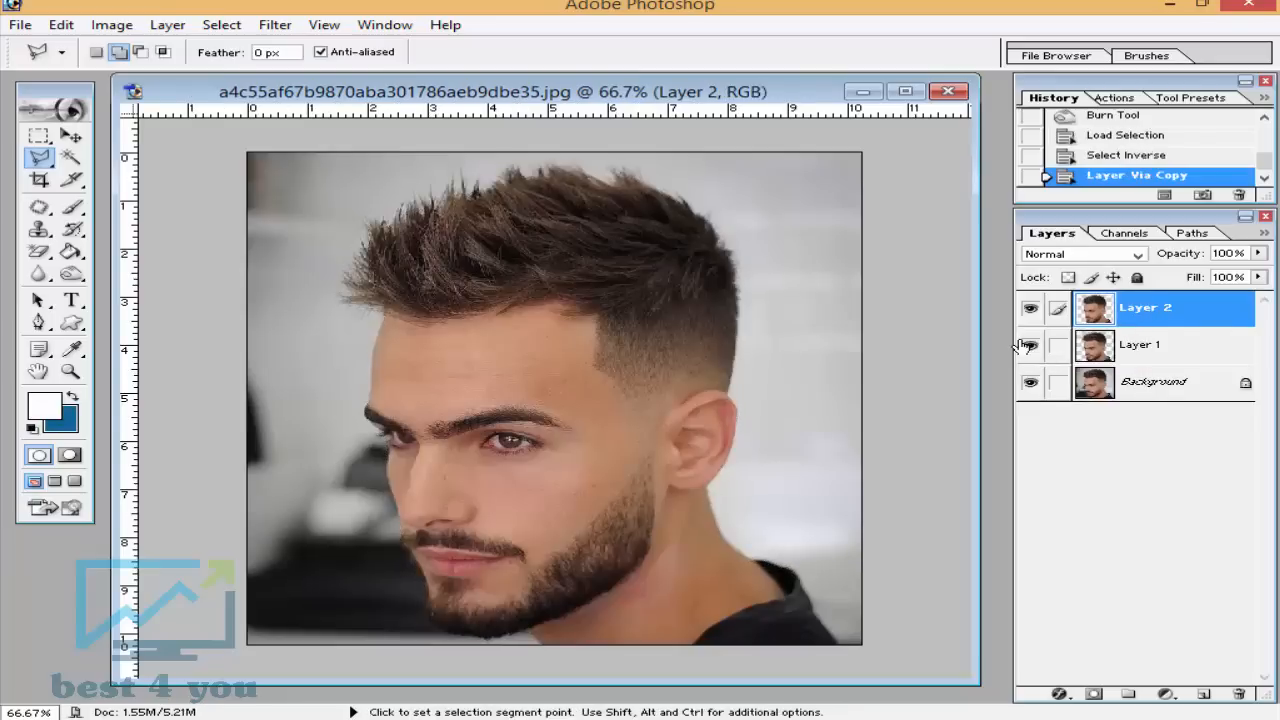
click(1031, 383)
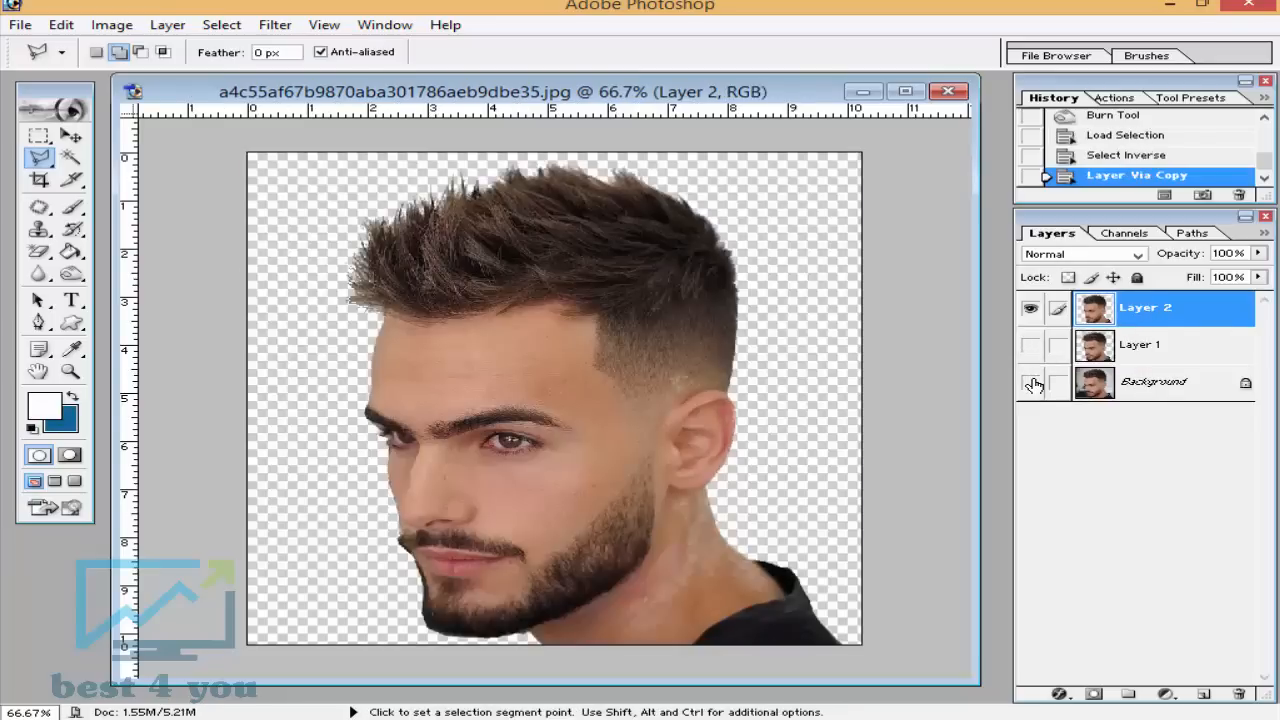
Compare the cutout's hair edges with the original photo by repeatedly showing and hiding the Background layer
click(1031, 383)
click(1031, 383)
click(1031, 383)
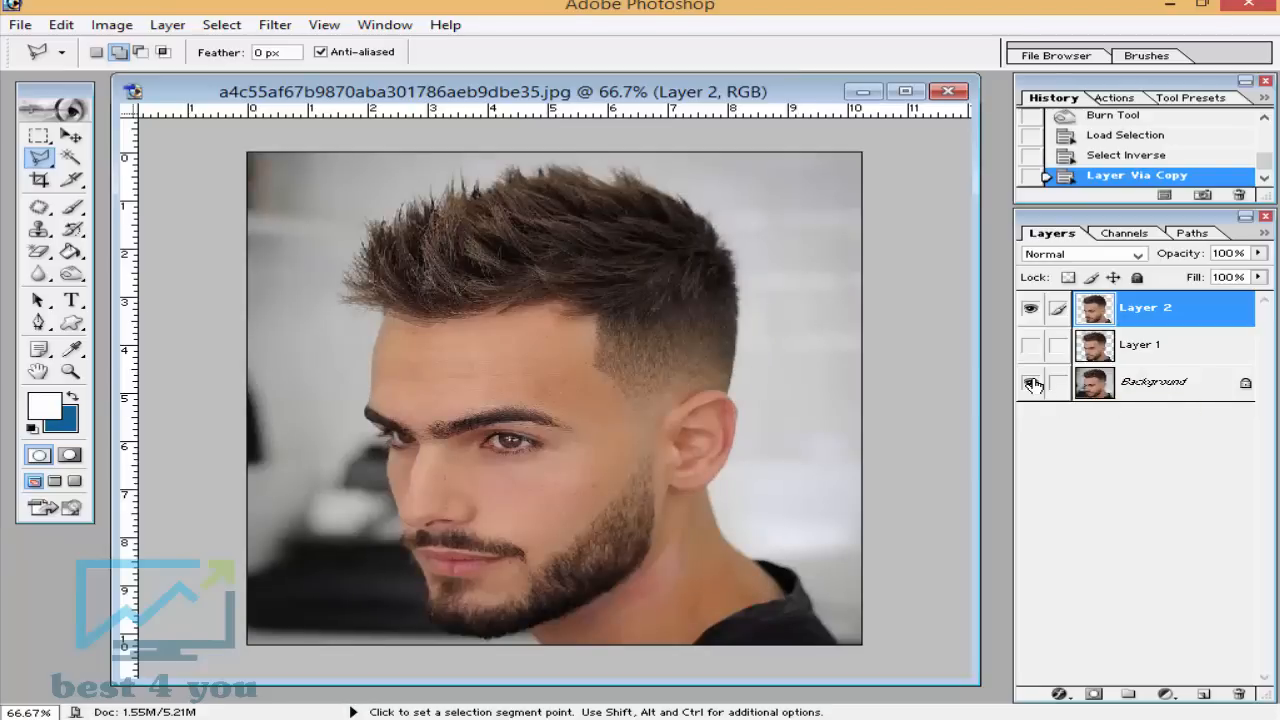
click(1031, 383)
click(1031, 383)
click(1031, 383)
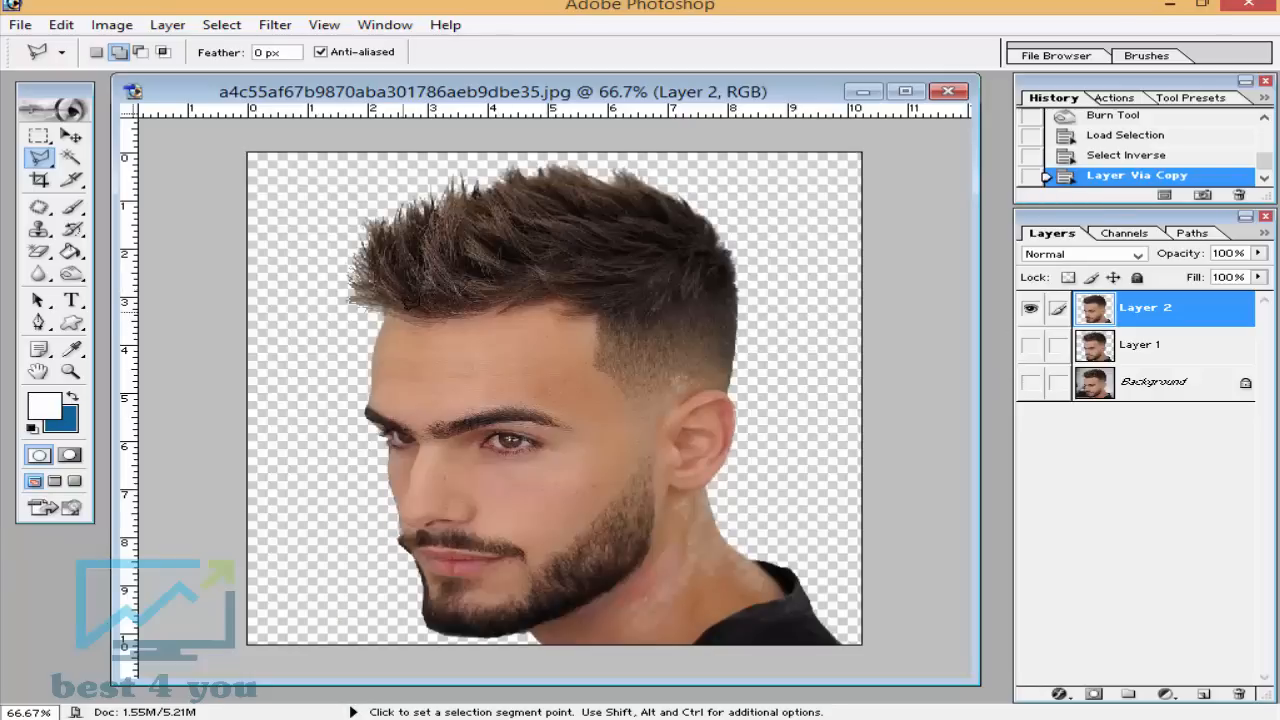
click(1031, 383)
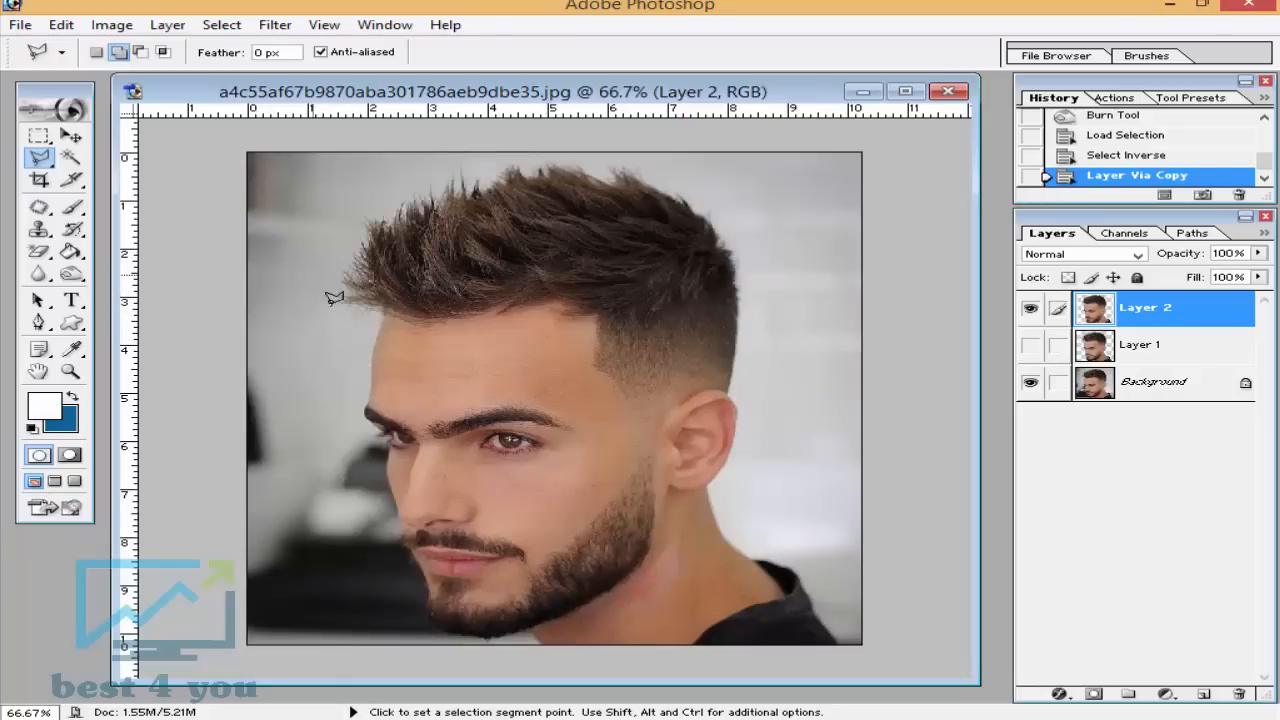
click(1031, 383)
click(1031, 383)
click(1031, 383)
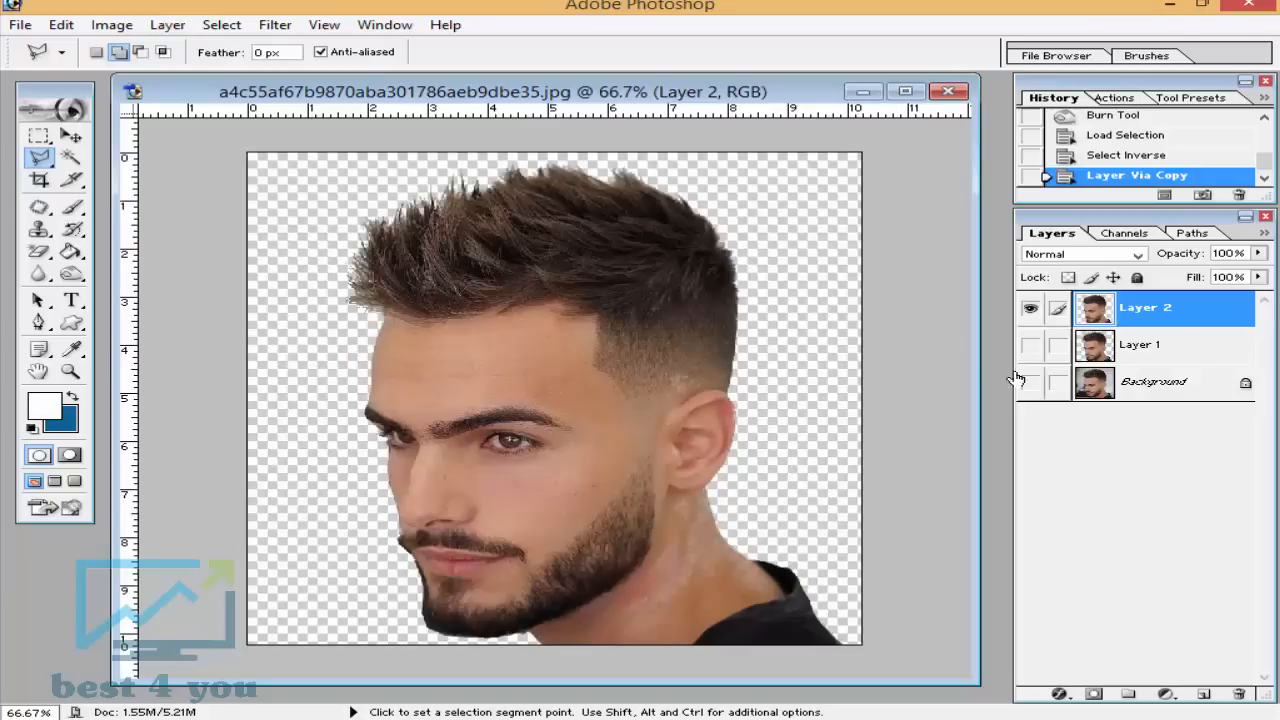